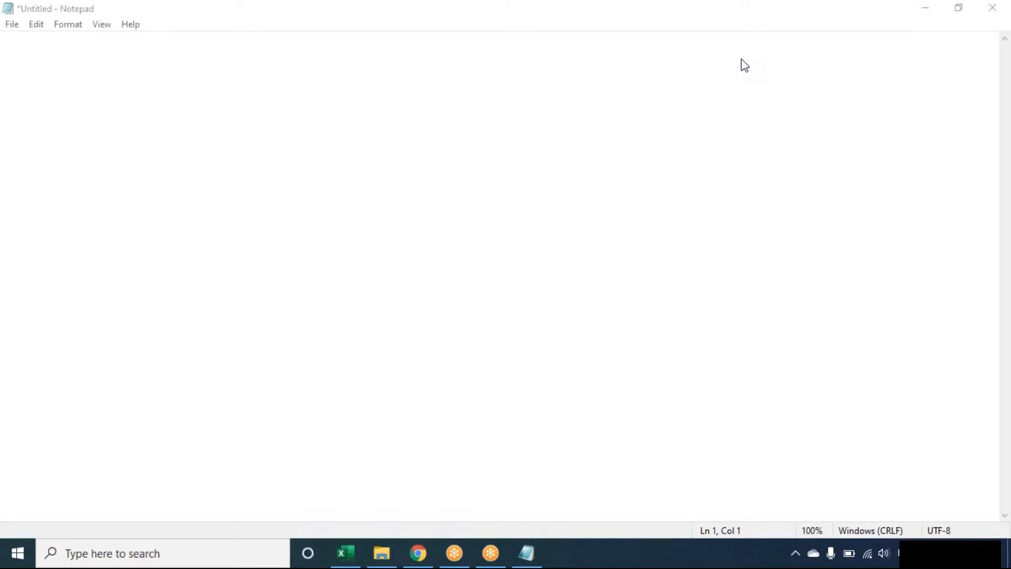
# Write the heading "LOOKUP & REFERENCE:" on the first line and underline it with a row of dashes.
pyautogui.click(357, 103)
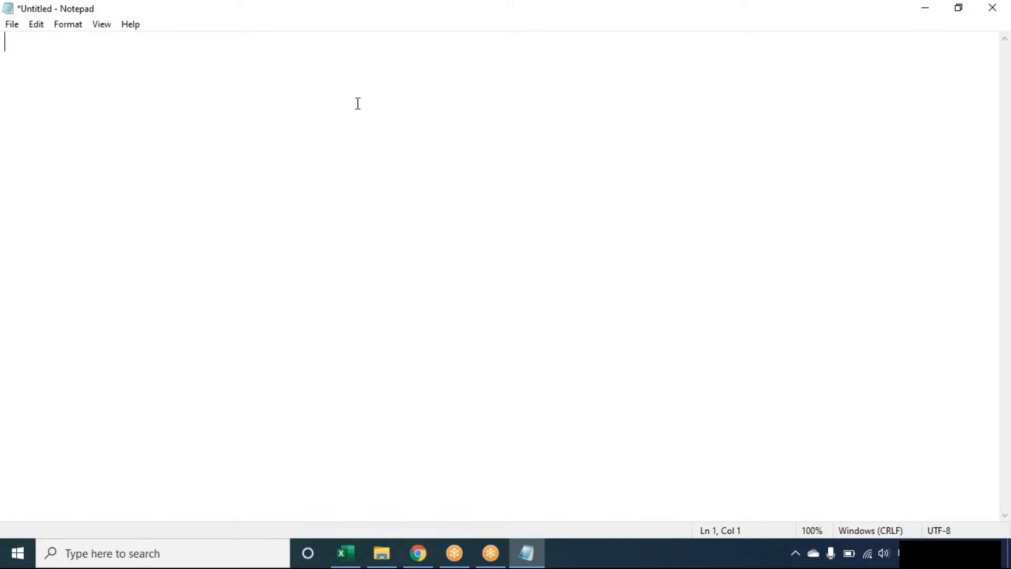
pyautogui.press('Tab')
pyautogui.write('LO')
pyautogui.press('BackSpace')
pyautogui.press('BackSpace')
pyautogui.press('BackSpace')
pyautogui.write('LOOKUP ')
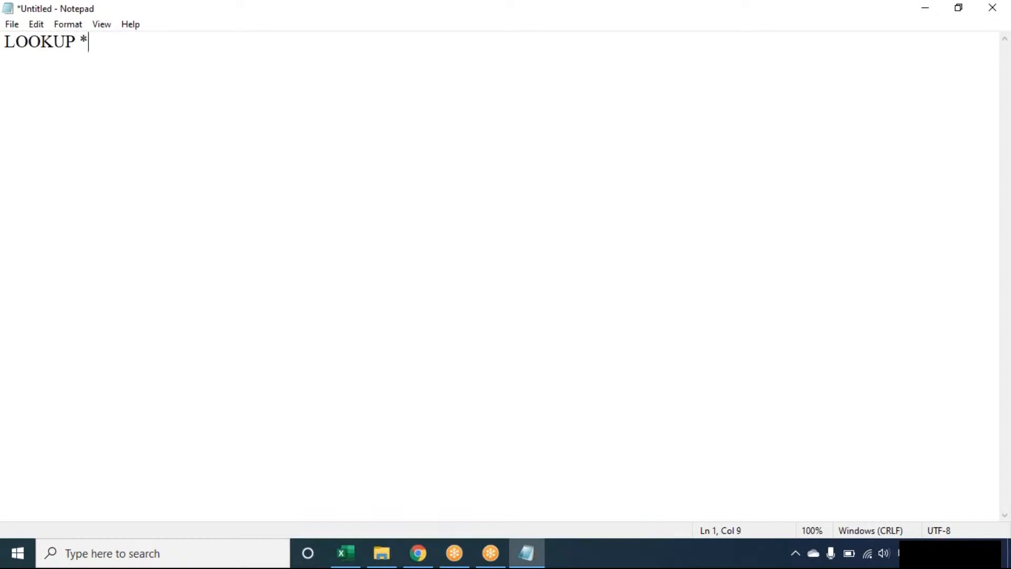
pyautogui.write('& REF')
pyautogui.press('BackSpace')
pyautogui.write('EFERENCE')
pyautogui.press('BackSpace')
pyautogui.write('E:')
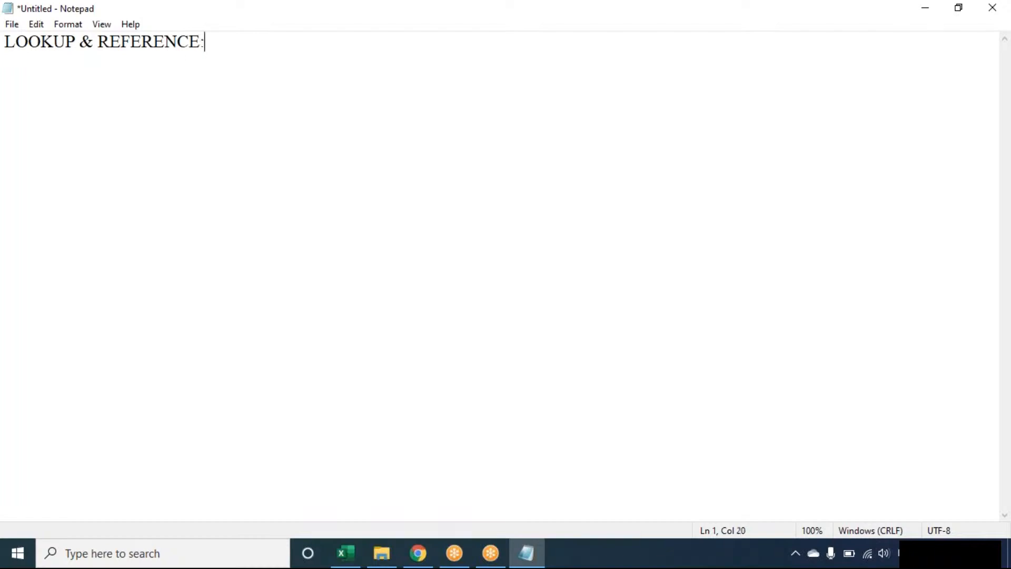
pyautogui.press('Return')
pyautogui.write('---------------------------------')
pyautogui.press('Return')
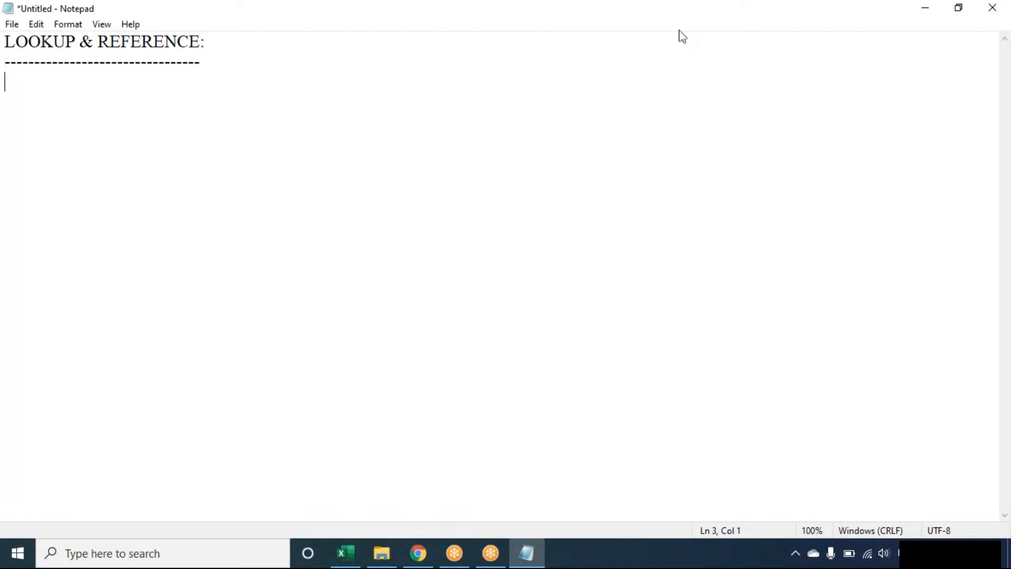
pyautogui.click(705, 30)
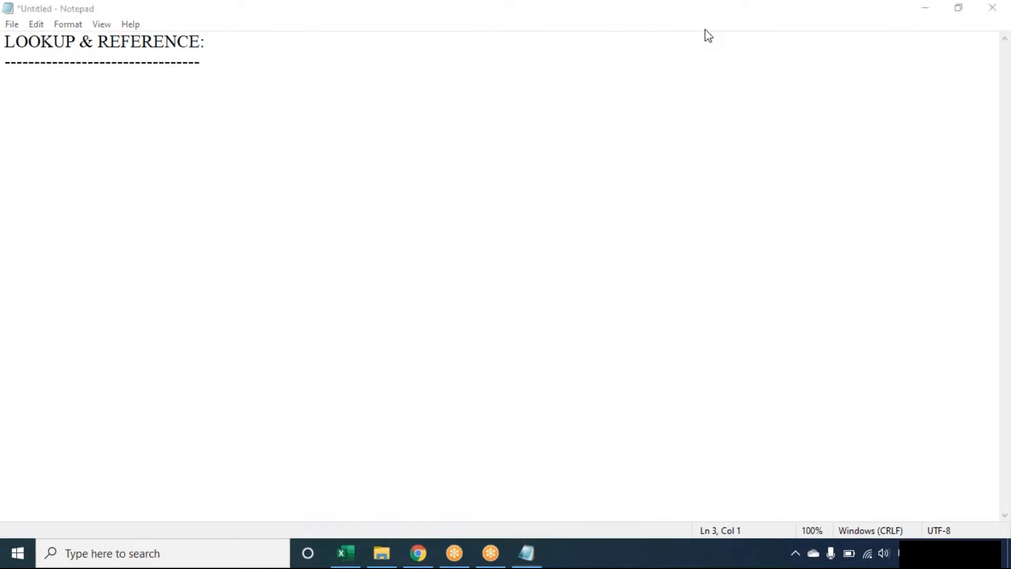
# Add the subheading "VLOOKUP:" below the main heading, with a row of dashes under it.
pyautogui.click(477, 266)
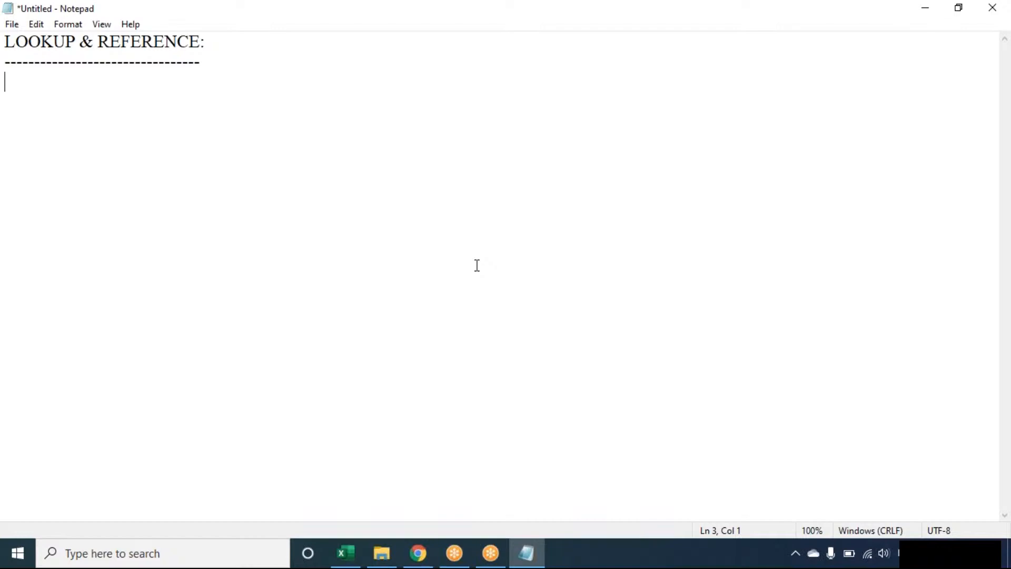
pyautogui.write('VLOOKUP:')
pyautogui.press('Return')
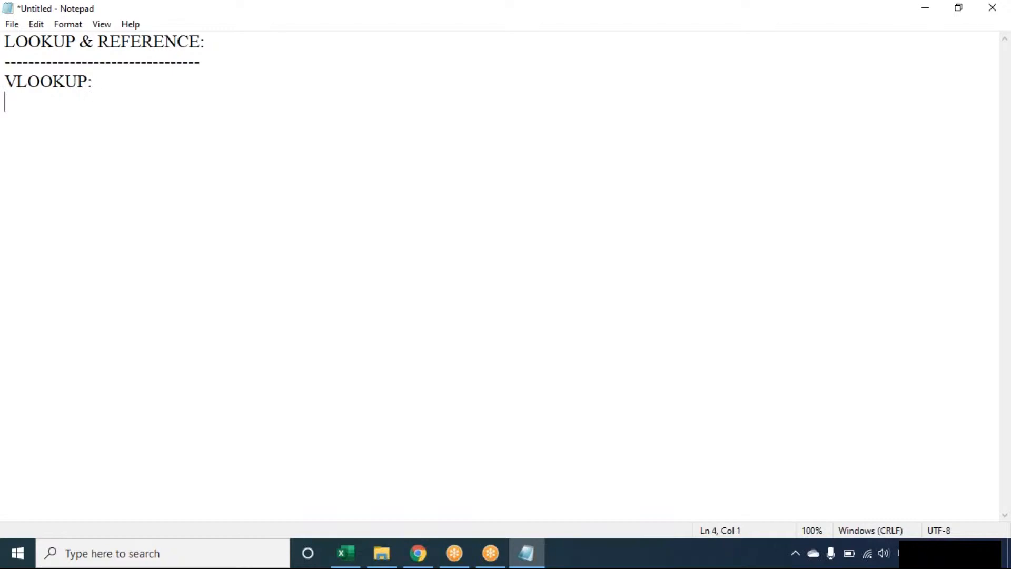
pyautogui.write('--------------')
pyautogui.press('Return')
# Start an indented definition under the VLOOKUP subheading: "Looks for a value in the left most column of a table".
pyautogui.press('Tab')
pyautogui.write('Looks')
pyautogui.click(759, 61)
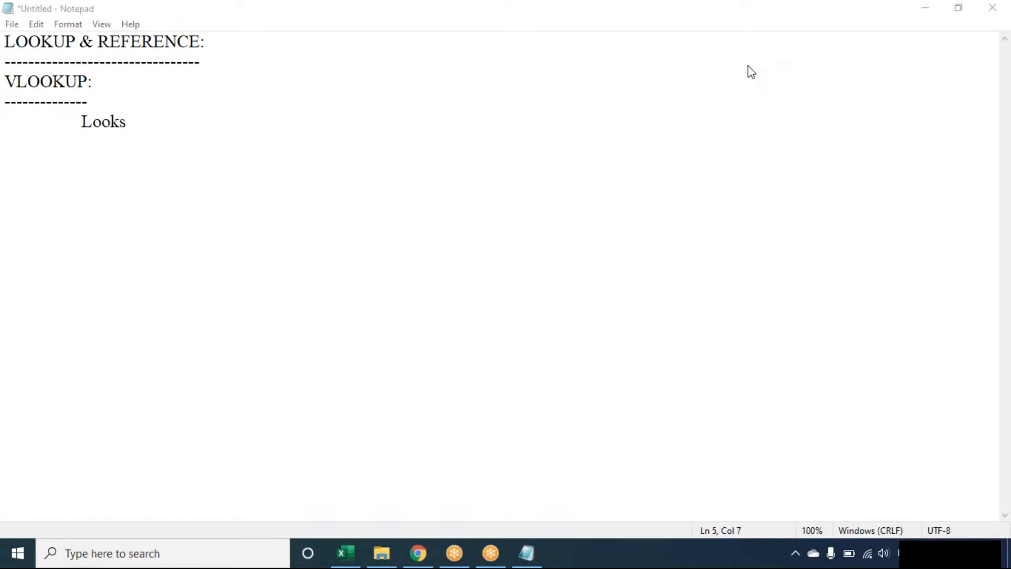
pyautogui.click(463, 119)
pyautogui.write('for ')
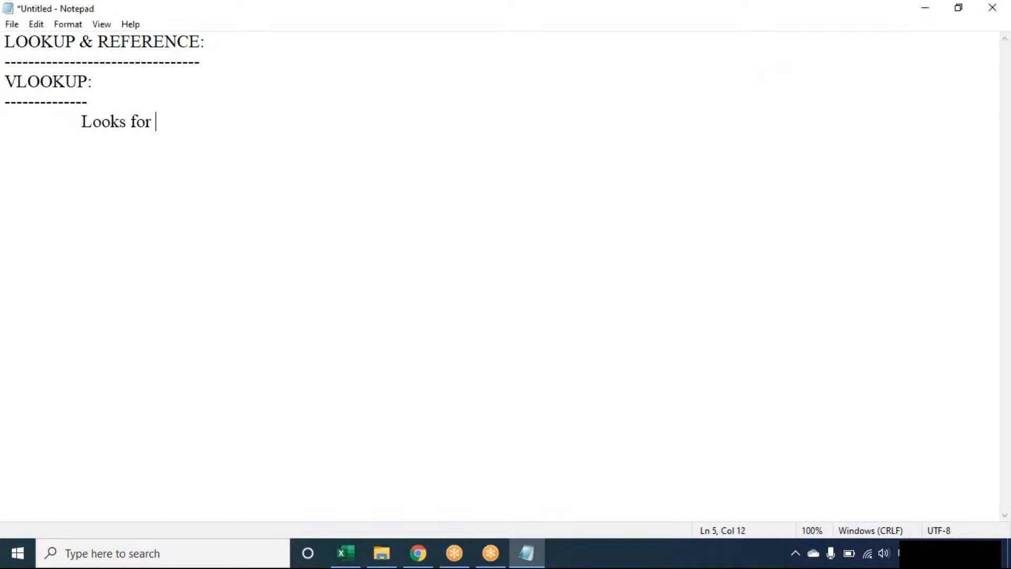
pyautogui.write('a value in the')
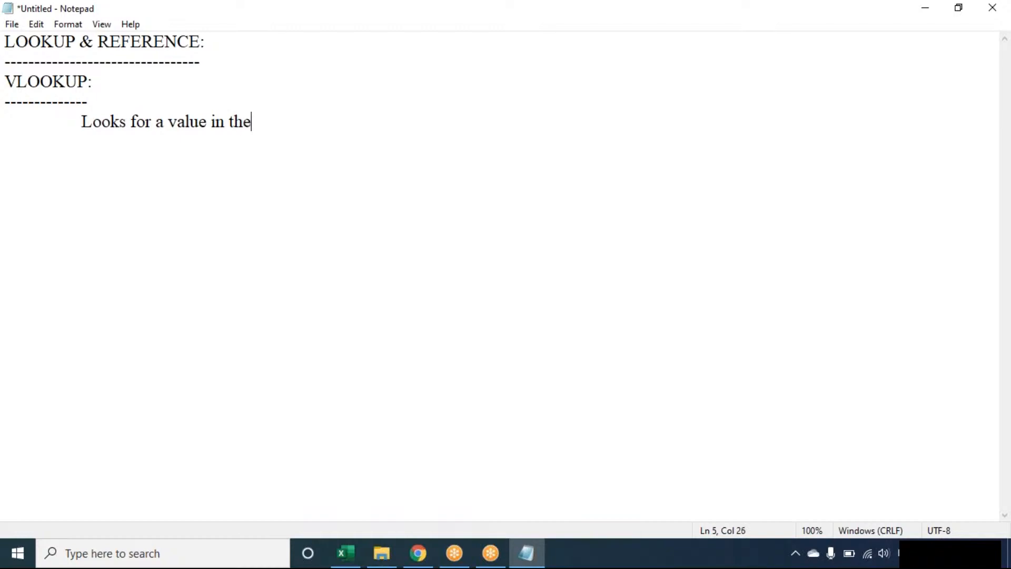
pyautogui.write(' left most column ')
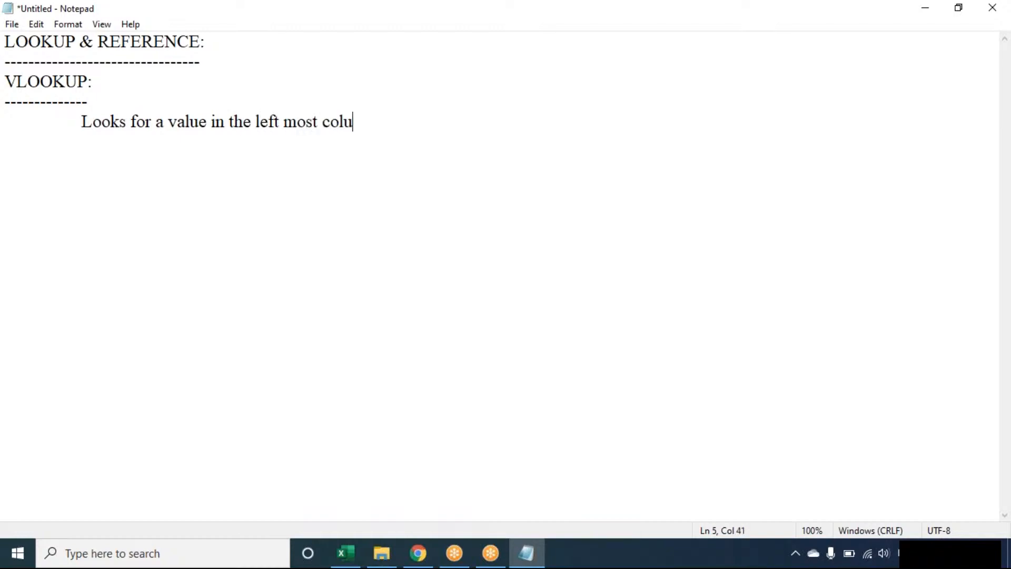
pyautogui.write('of a table')
pyautogui.press('BackSpace')
pyautogui.write('a')
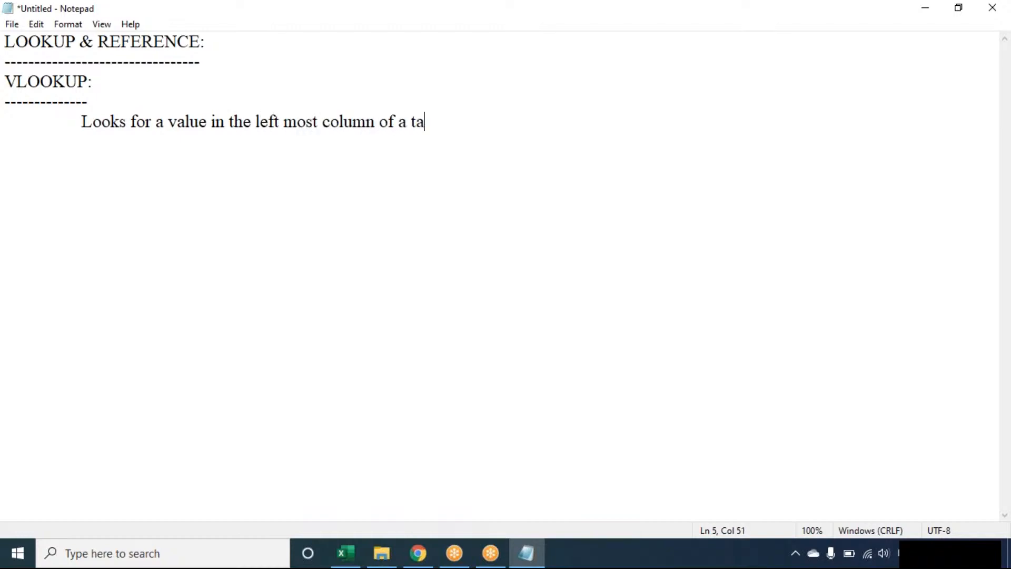
pyautogui.write('ble and the')
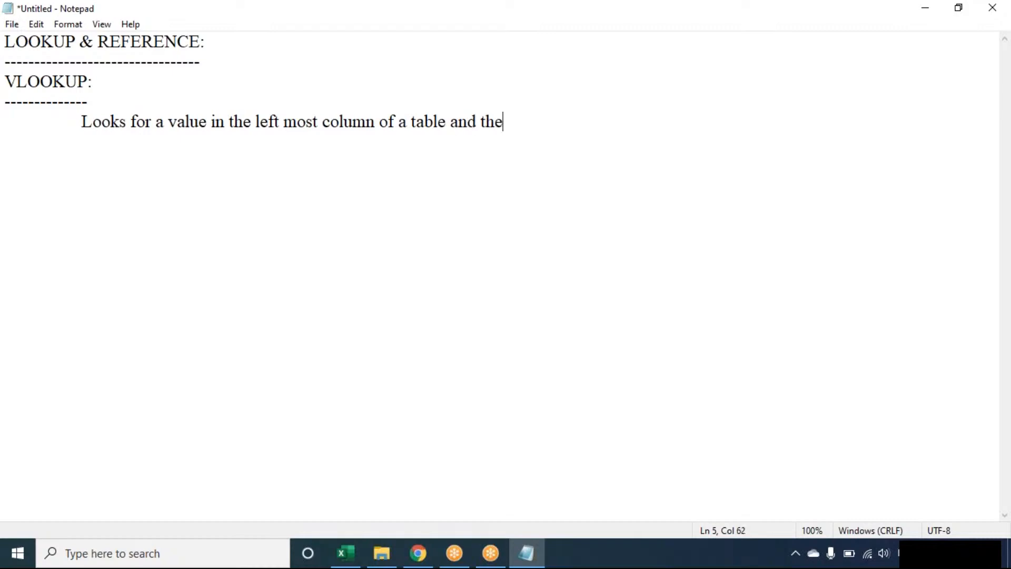
# Continue the definition so it reads "and then returns a value in the same row from a column you specify".
pyautogui.write('n returns av')
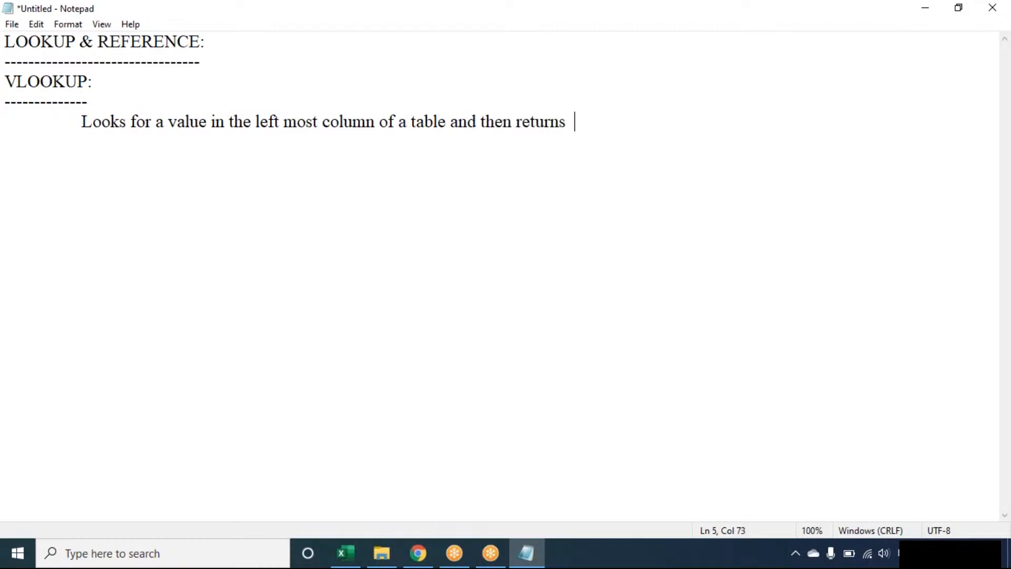
pyautogui.press('BackSpace')
pyautogui.write('av a')
pyautogui.press('BackSpace')
pyautogui.press('BackSpace')
pyautogui.press('BackSpace')
pyautogui.write('value th')
pyautogui.press('BackSpace')
pyautogui.press('BackSpace')
pyautogui.write('in the sam')
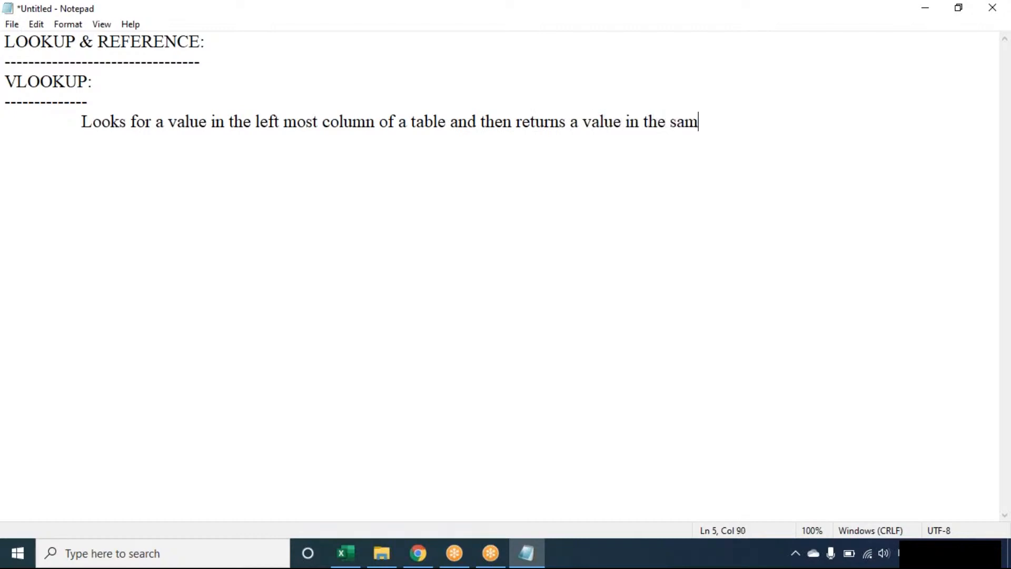
pyautogui.write('e row from ')
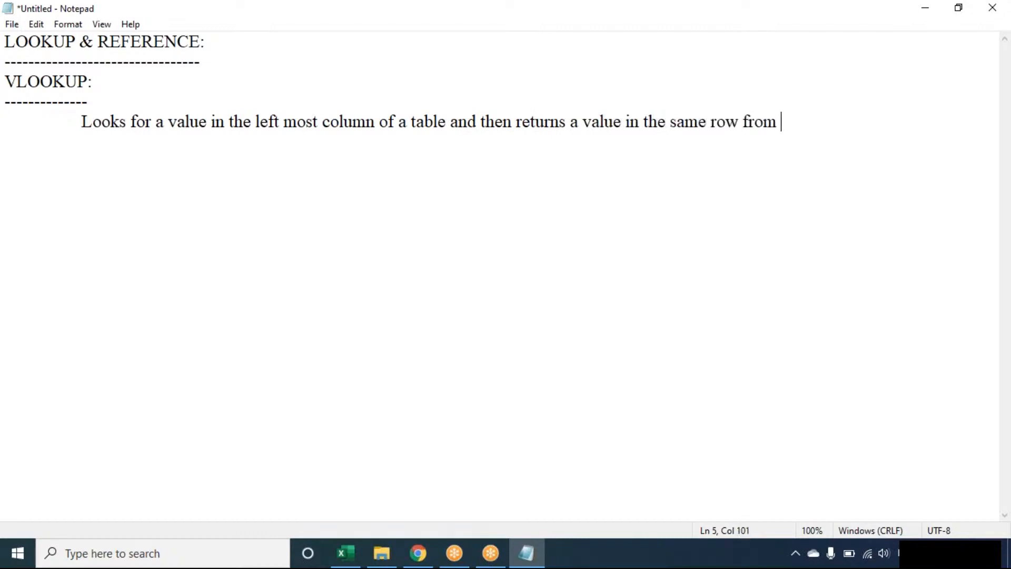
pyautogui.write('a column you ')
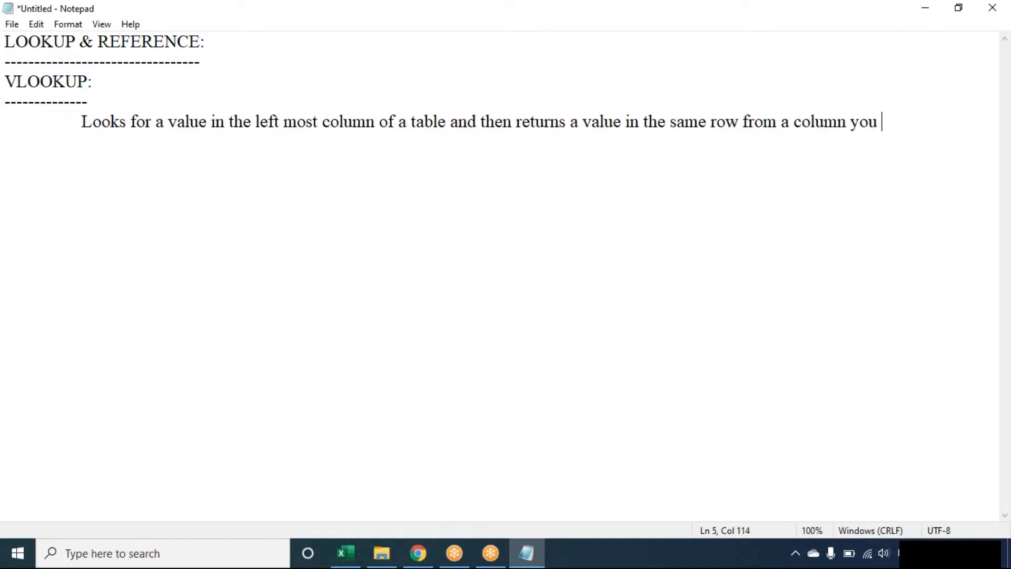
pyautogui.write('sepecify')
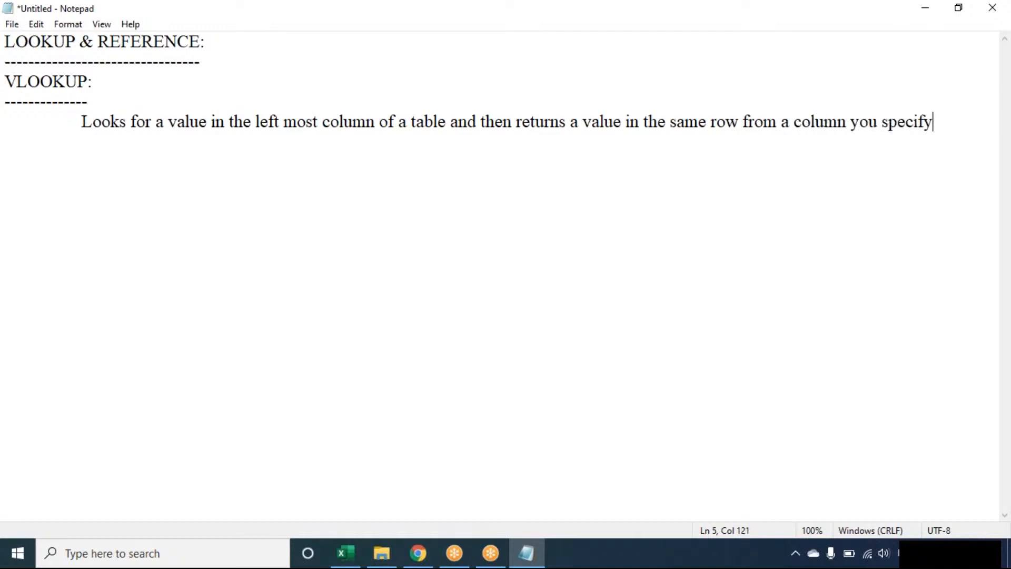
# Add the sentence "By default the table must be sorted in an ascending order." to the definition, followed by a blank line.
pyautogui.write('. By default the tabl')
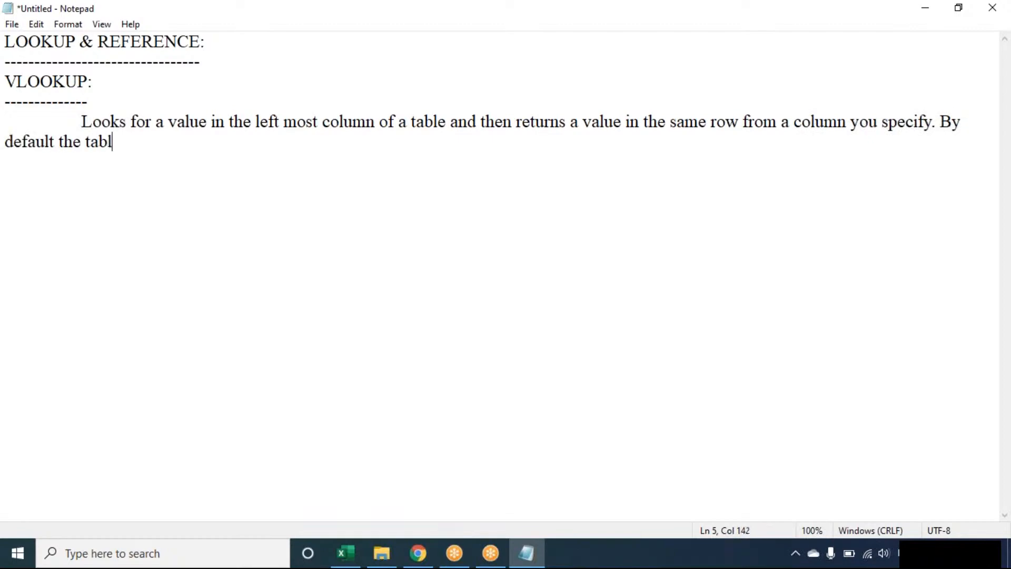
pyautogui.write('e must be s')
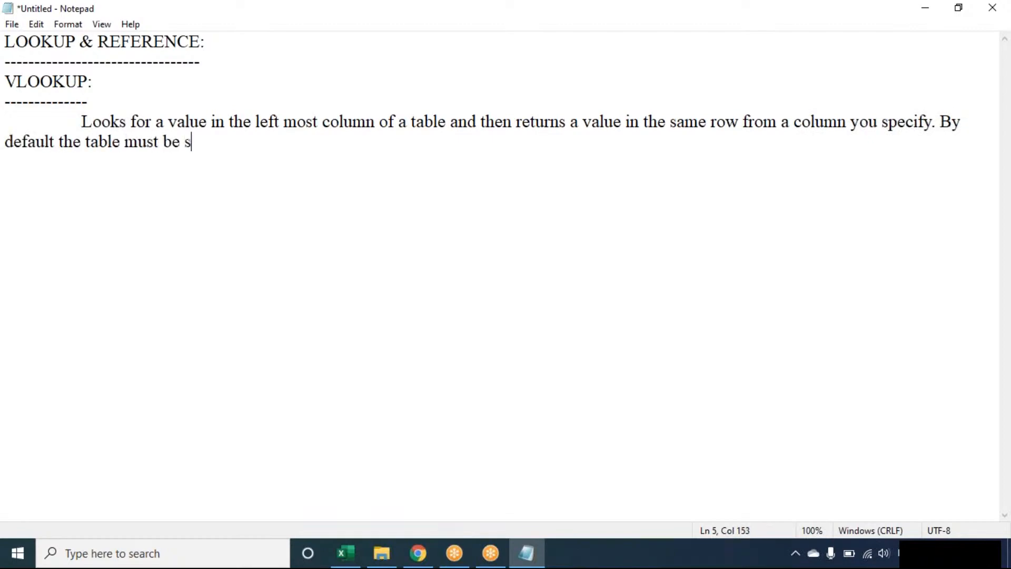
pyautogui.write('orted in ans')
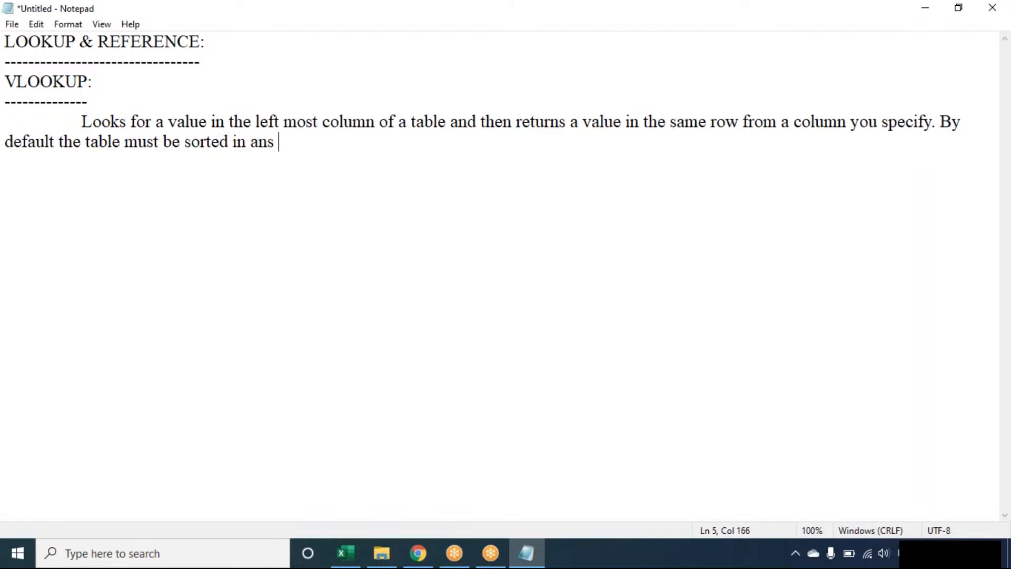
pyautogui.press('BackSpace')
pyautogui.press('BackSpace')
pyautogui.write('ascending')
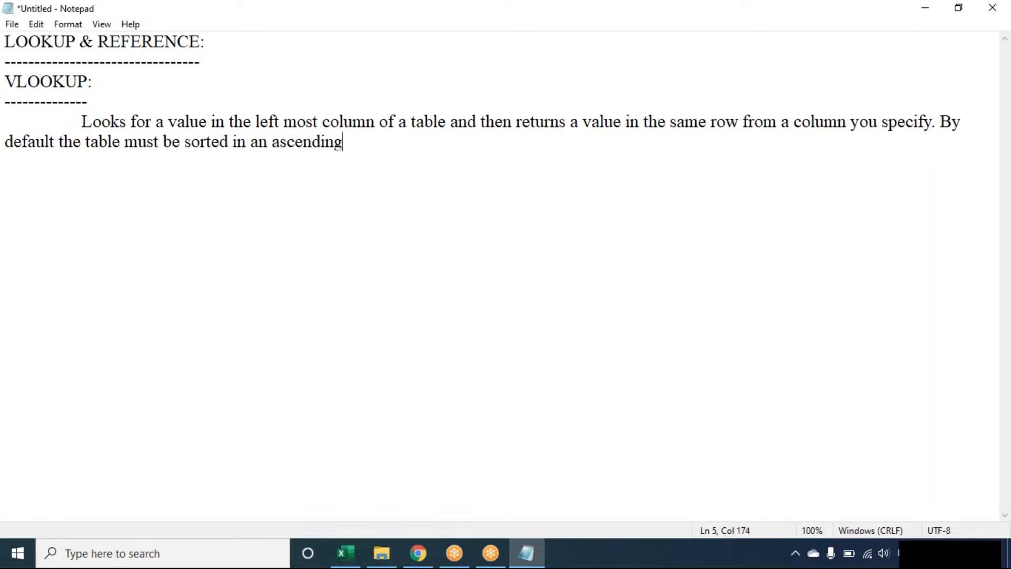
pyautogui.write(' order.')
pyautogui.press('Return')
pyautogui.press('Return')
# Add the label "Syntax:" and, indented below it, the formula "=VLOOKUP (lookup_value, table_array,col_ind_num)".
pyautogui.press('Tab')
pyautogui.press('BackSpace')
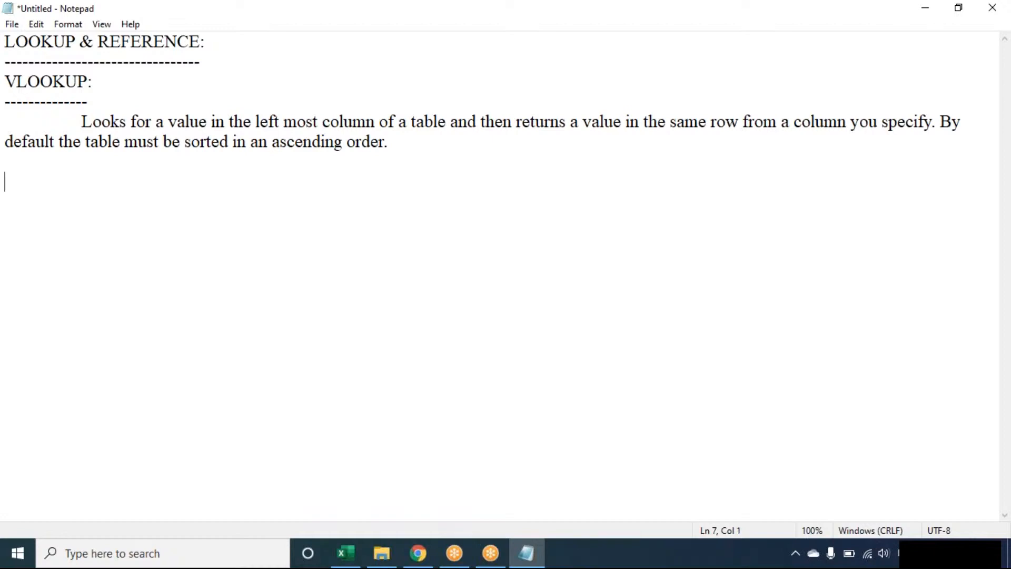
pyautogui.write('Syntax:')
pyautogui.press('Return')
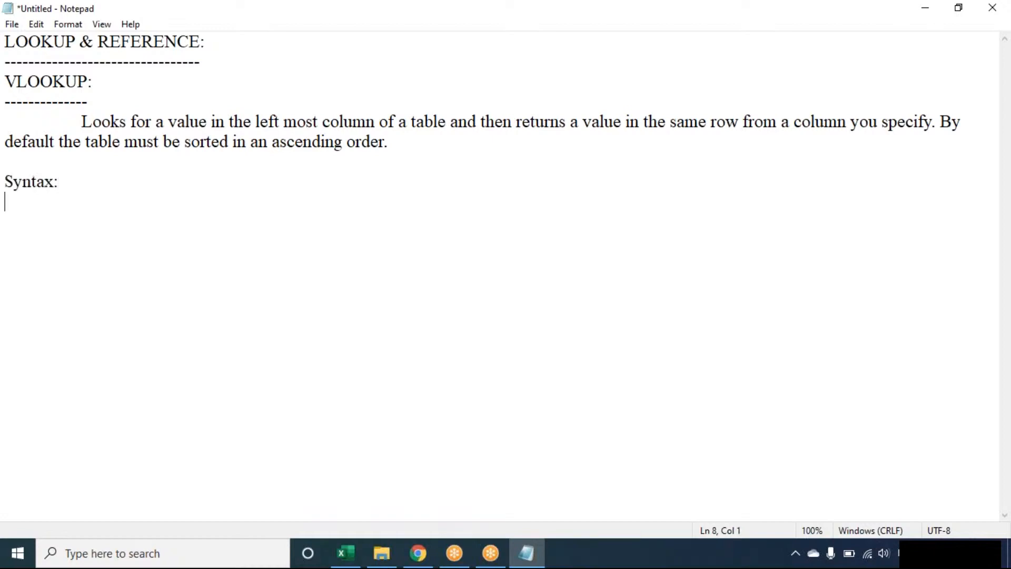
pyautogui.press('Tab')
pyautogui.write('=VLOOKUP')
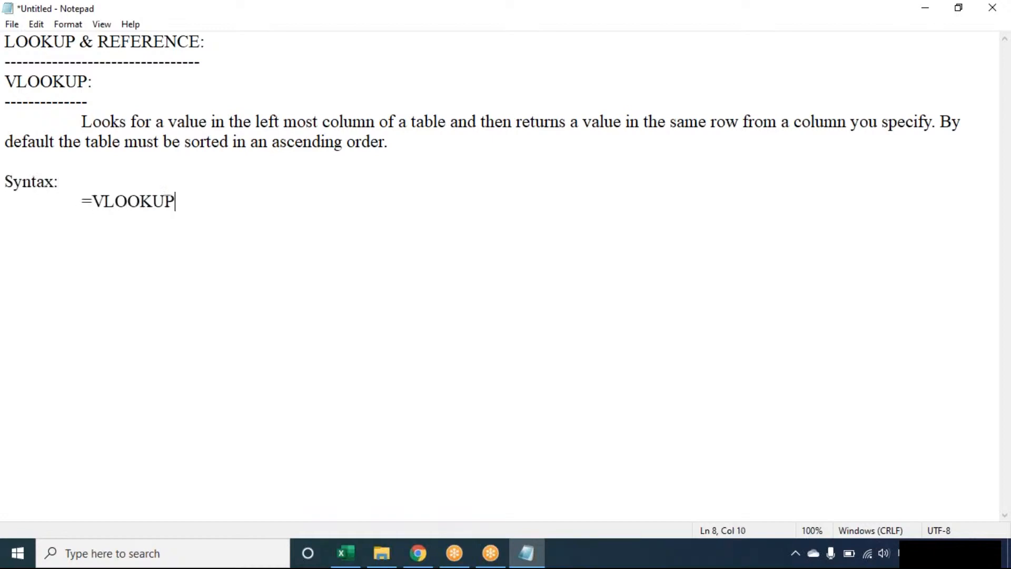
pyautogui.write(' (lookup_vla')
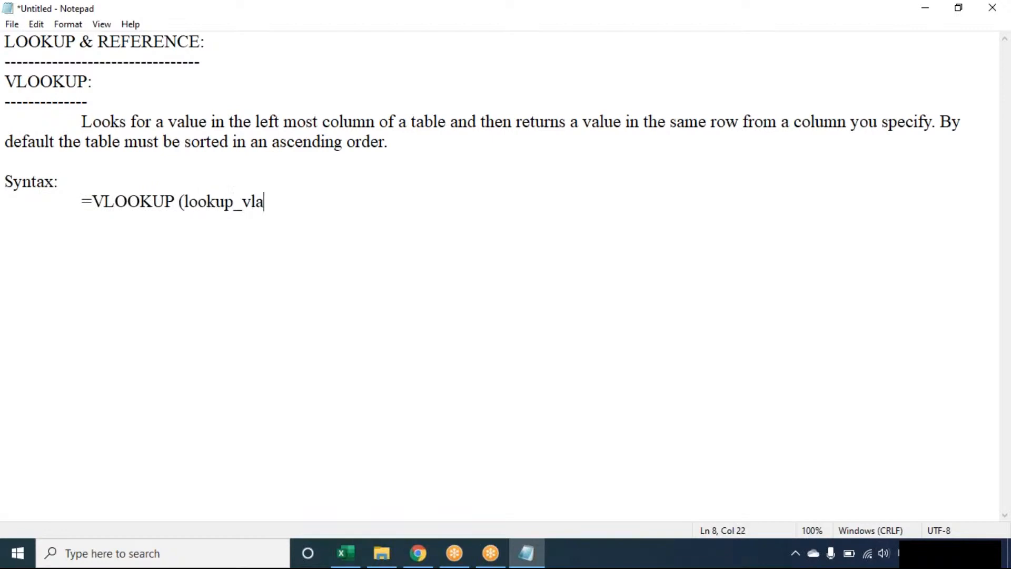
pyautogui.press('BackSpace')
pyautogui.press('BackSpace')
pyautogui.write('alue, tabl')
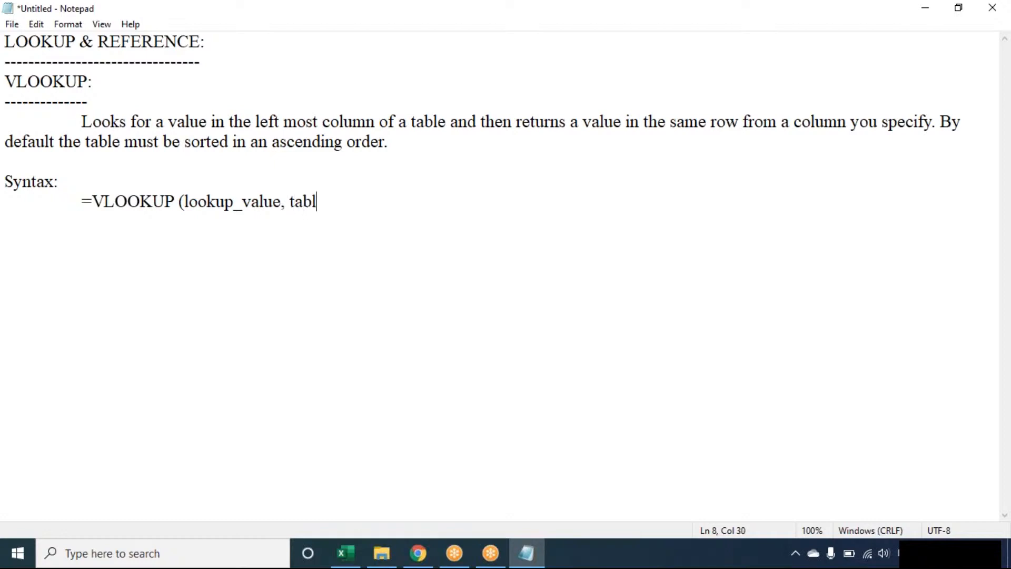
pyautogui.write('e_array,col')
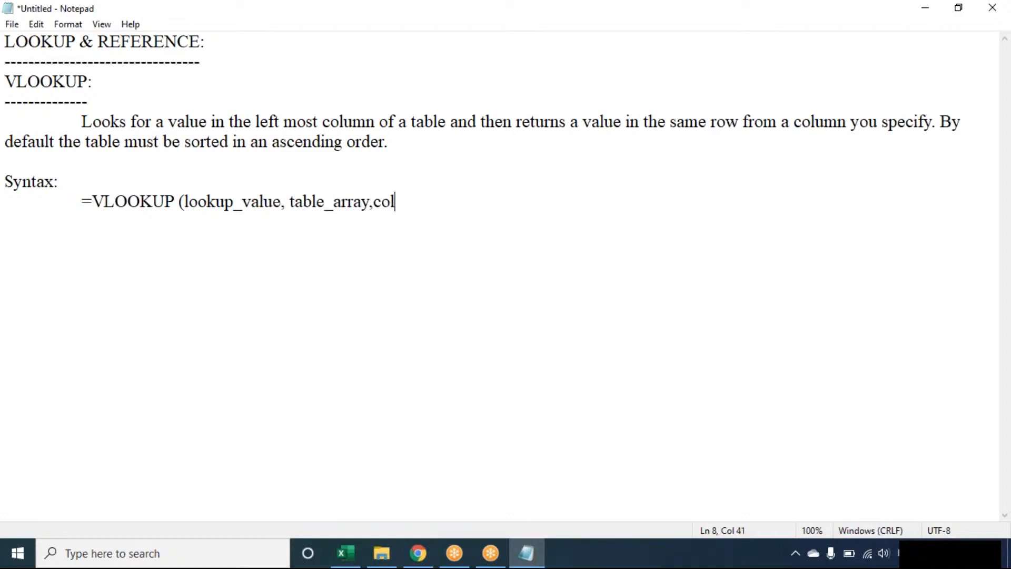
pyautogui.write('_ind_num)')
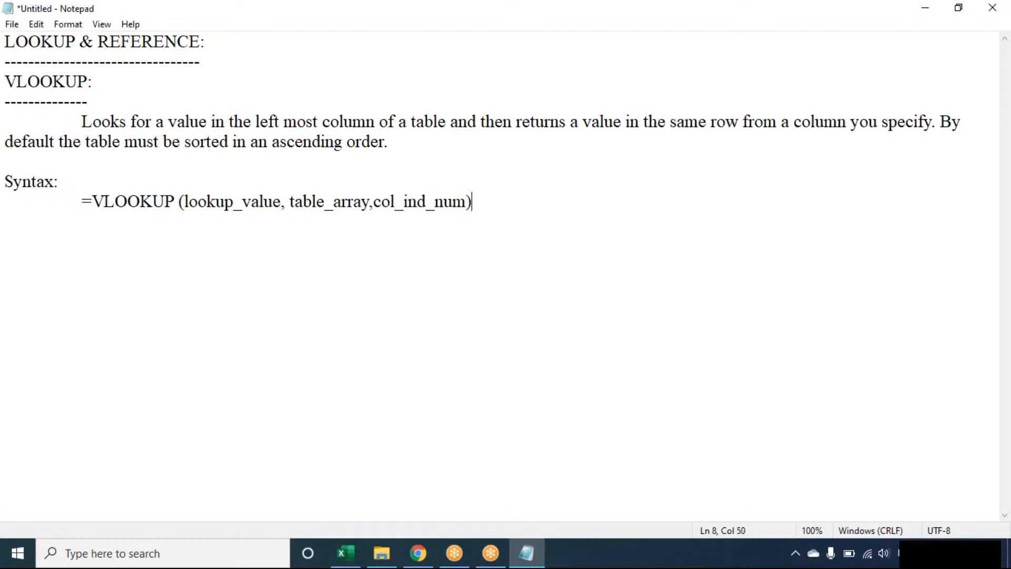
# Extend the VLOOKUP syntax with "[range_lookup]" as its last argument inside the parentheses, leaving a blank line after it.
pyautogui.press('BackSpace')
pyautogui.write(',[')
pyautogui.press('BackSpace')
pyautogui.write('[range_ll')
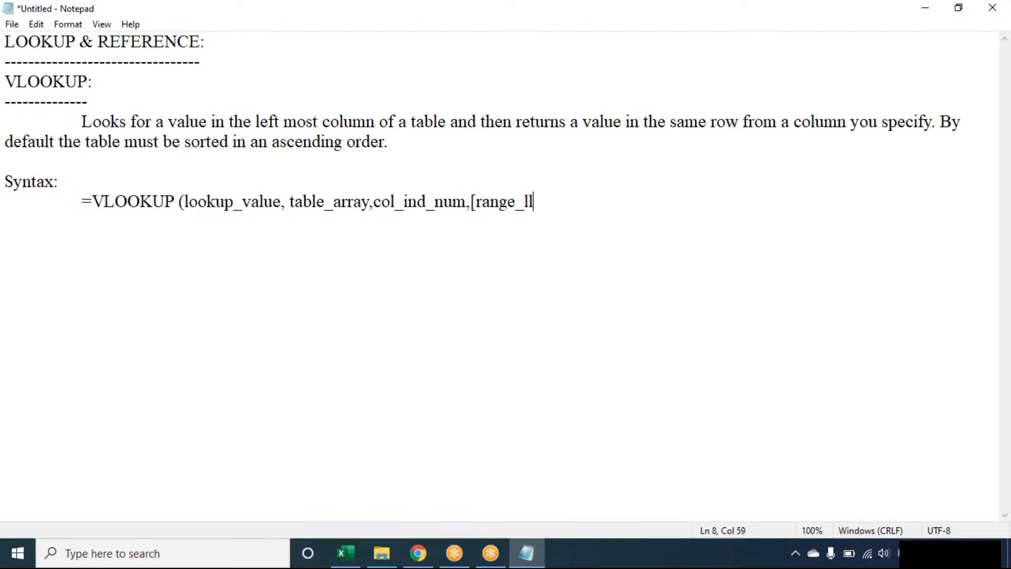
pyautogui.press('BackSpace')
pyautogui.write('ookup]')
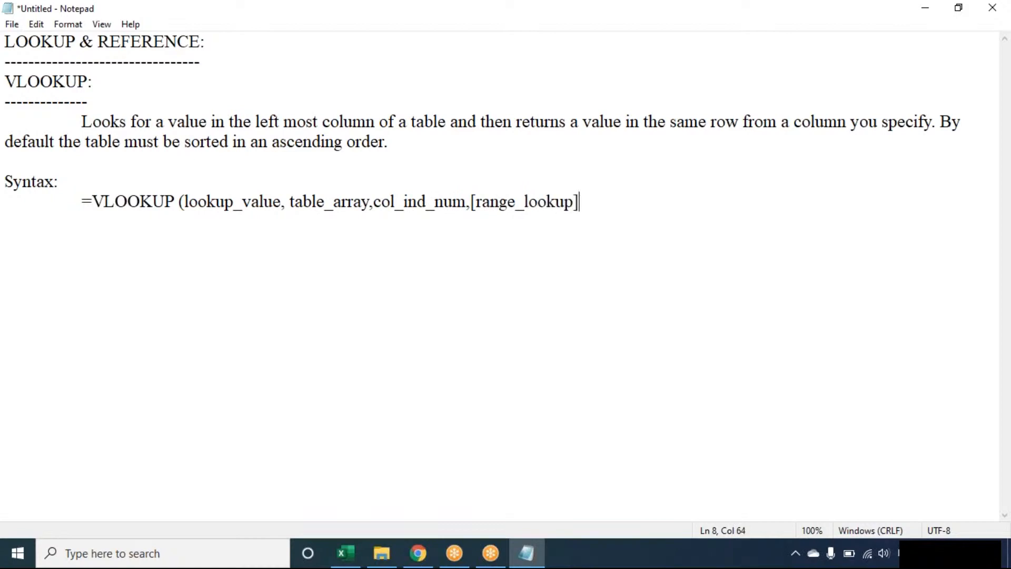
pyautogui.write(')')
pyautogui.press('Return')
pyautogui.press('Return')
pyautogui.click(704, 24)
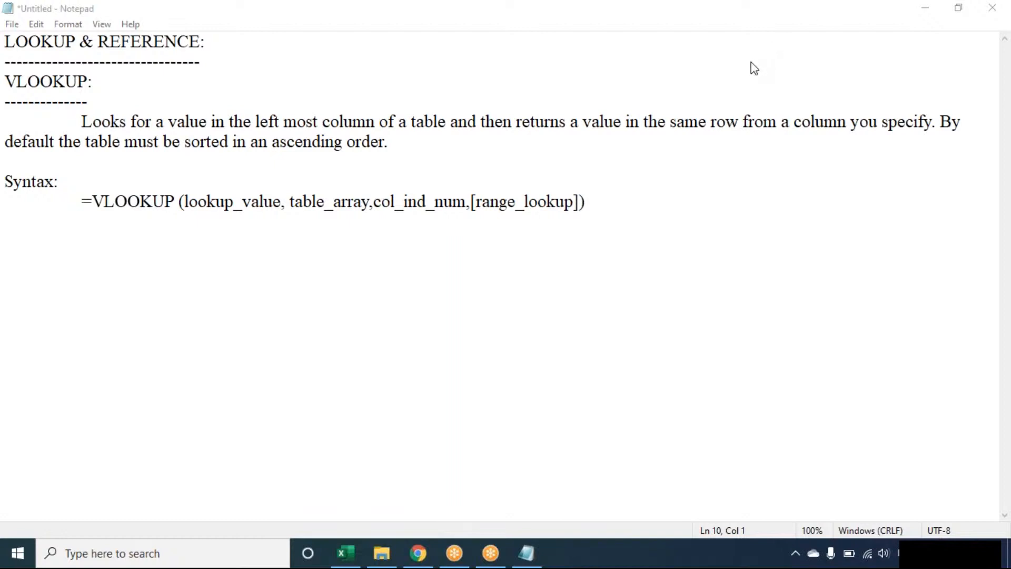
# Switch to the LookupFunctions workbook in Excel and bring the New Salary and Tax Rate columns into view beside the yellow tax table.
pyautogui.click(359, 561)
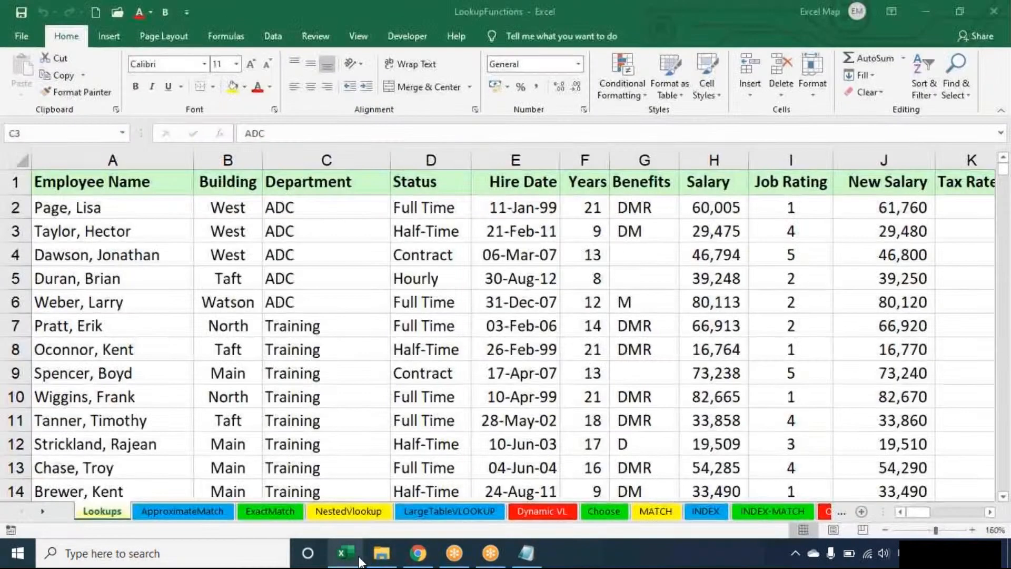
pyautogui.doubleClick(49, 513)
pyautogui.doubleClick(22, 511)
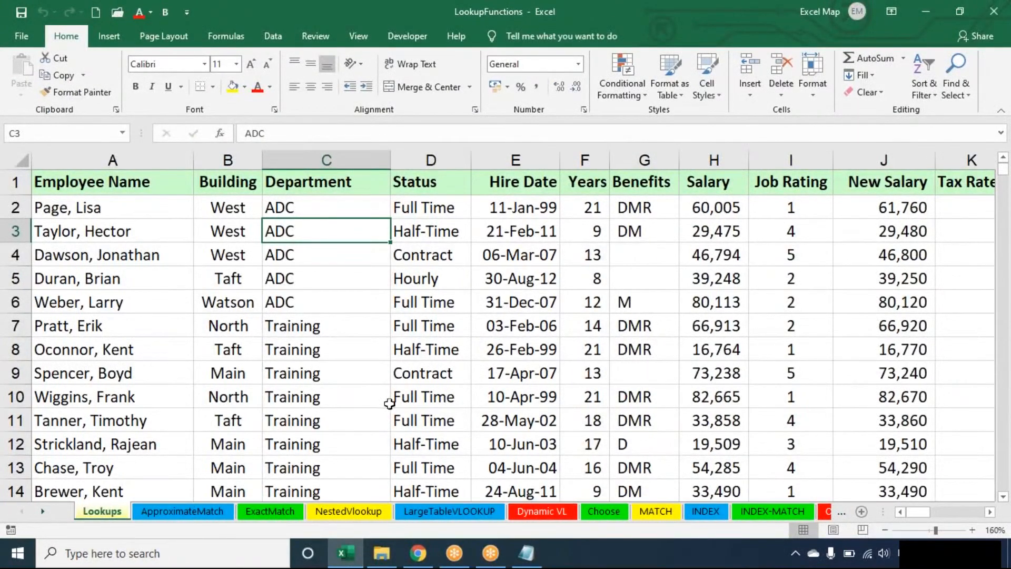
pyautogui.click(988, 511)
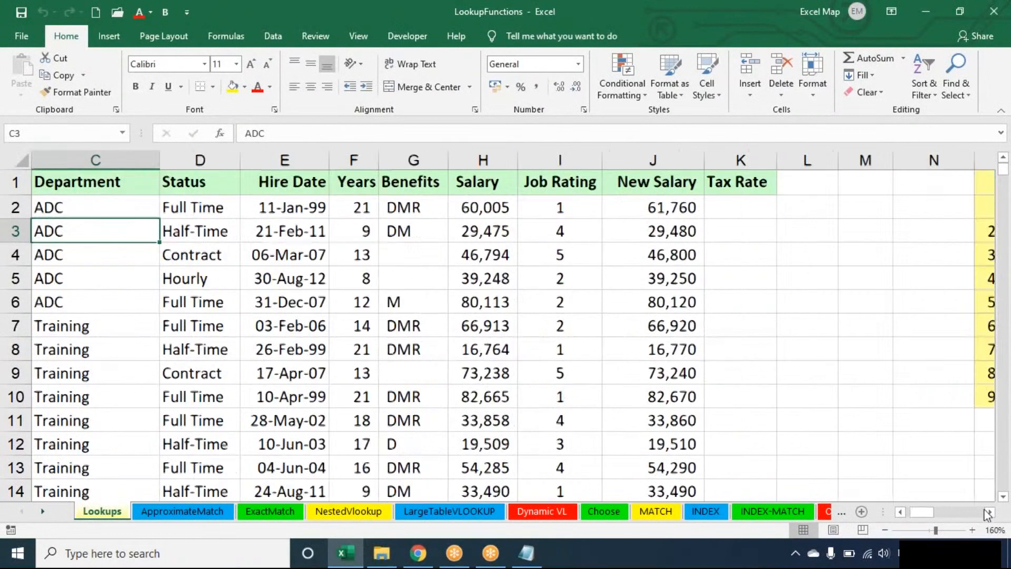
pyautogui.click(988, 512)
pyautogui.doubleClick(900, 511)
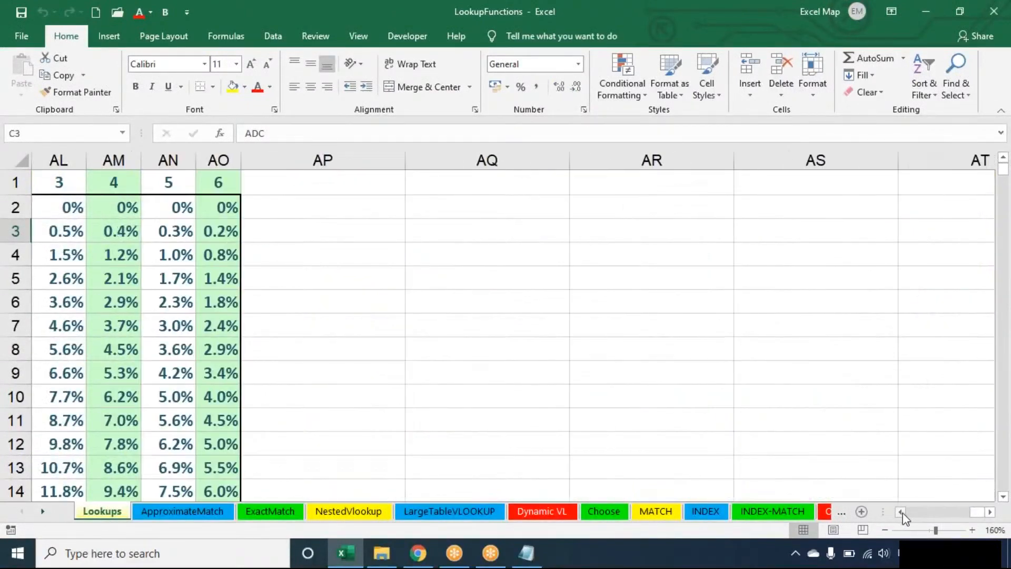
pyautogui.click(901, 512)
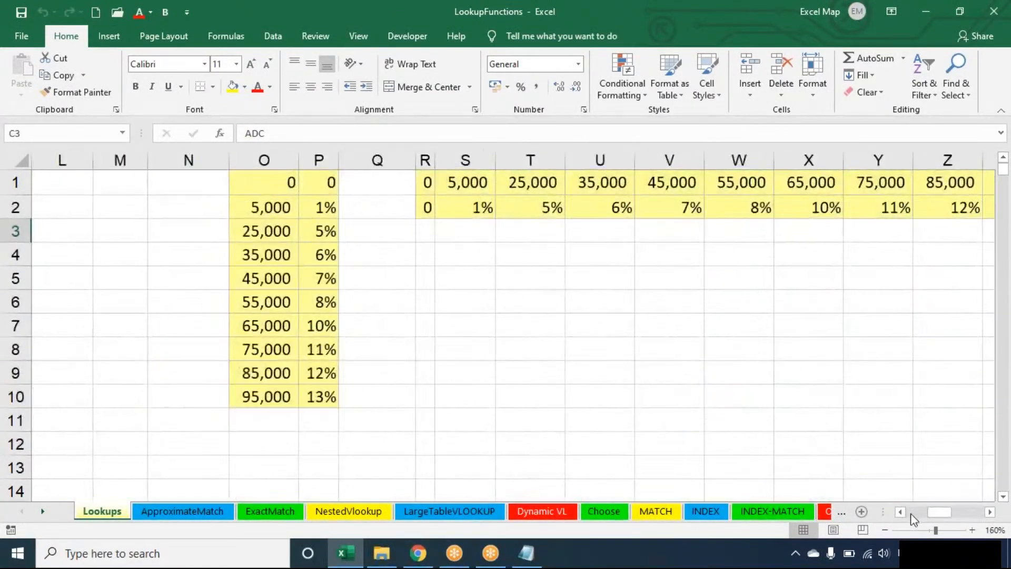
pyautogui.click(900, 512)
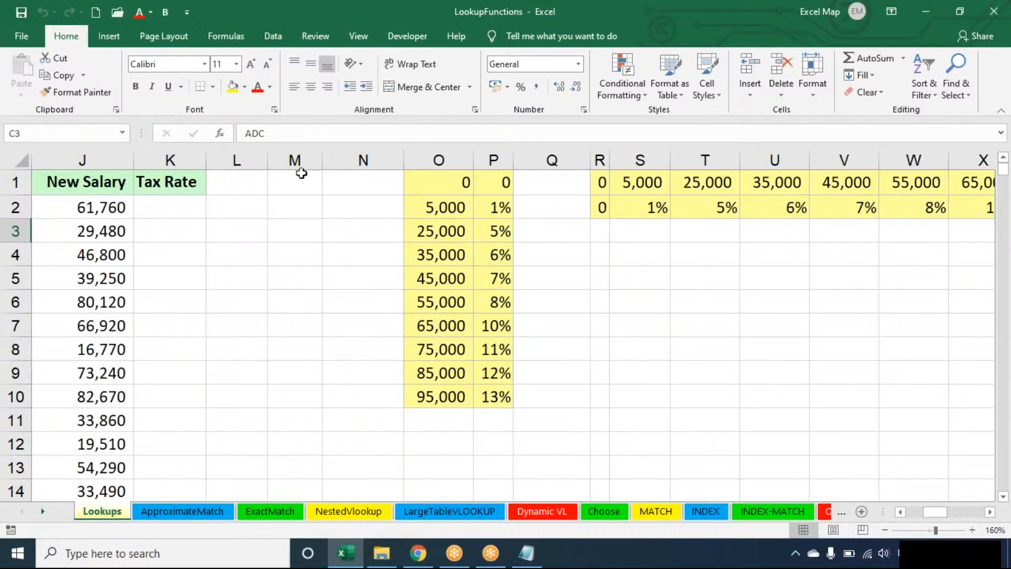
# Examine the New Salary and Tax Rate columns and the salary thresholds listed in column O.
pyautogui.click(99, 160)
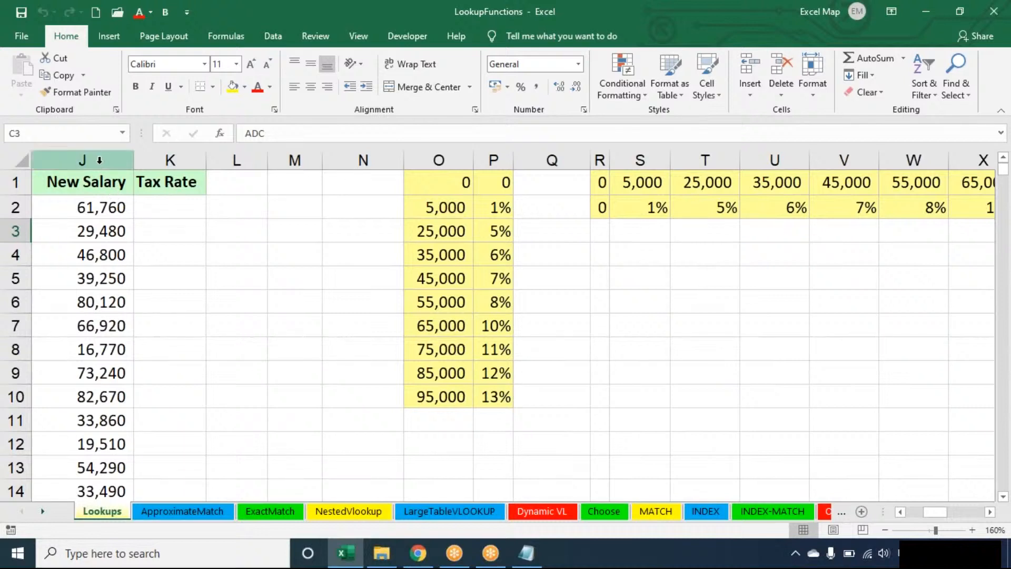
pyautogui.click(146, 158)
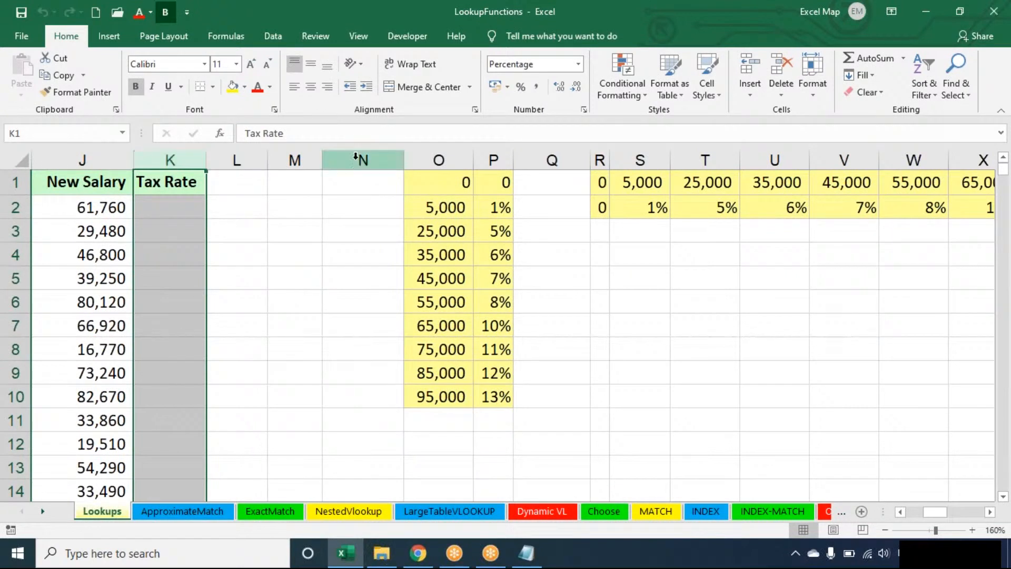
pyautogui.click(435, 157)
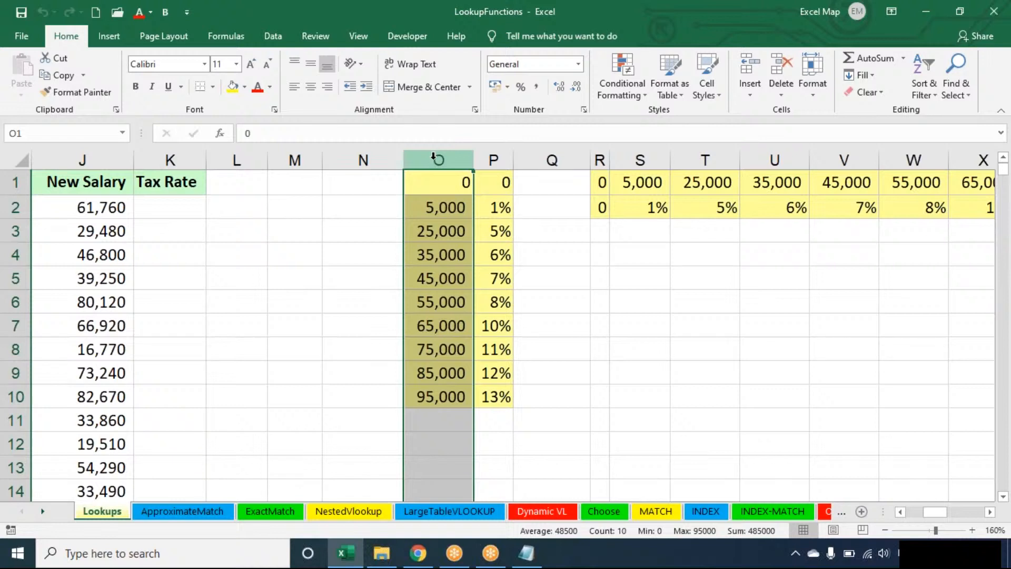
pyautogui.click(487, 181)
pyautogui.click(439, 207)
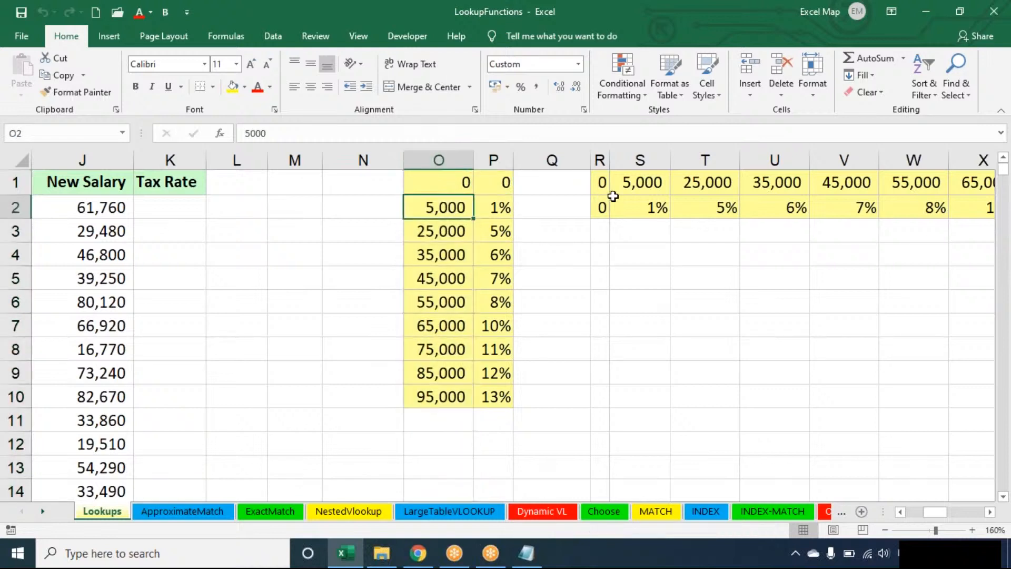
pyautogui.press('Down')
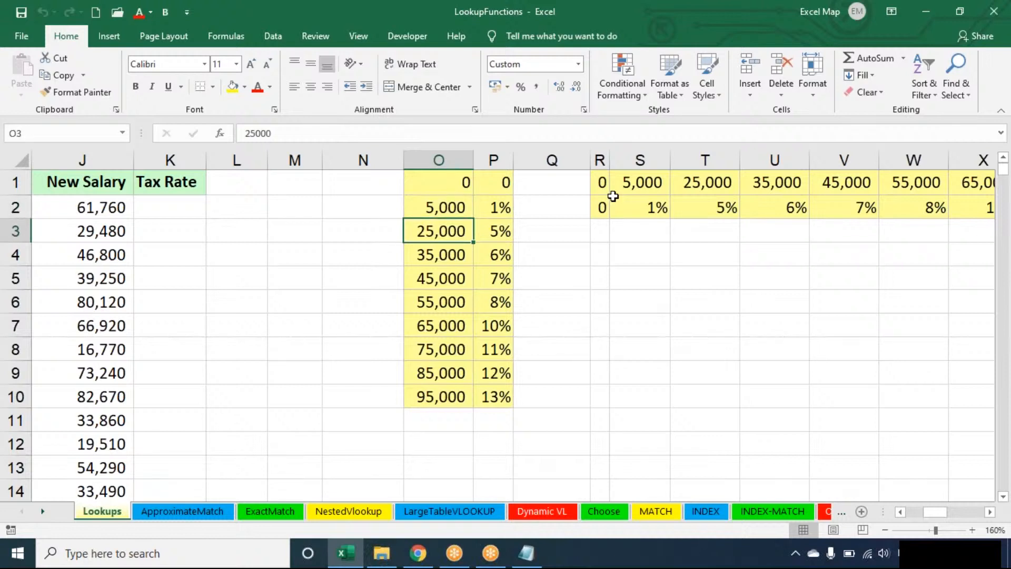
pyautogui.press('Down')
pyautogui.press('Down')
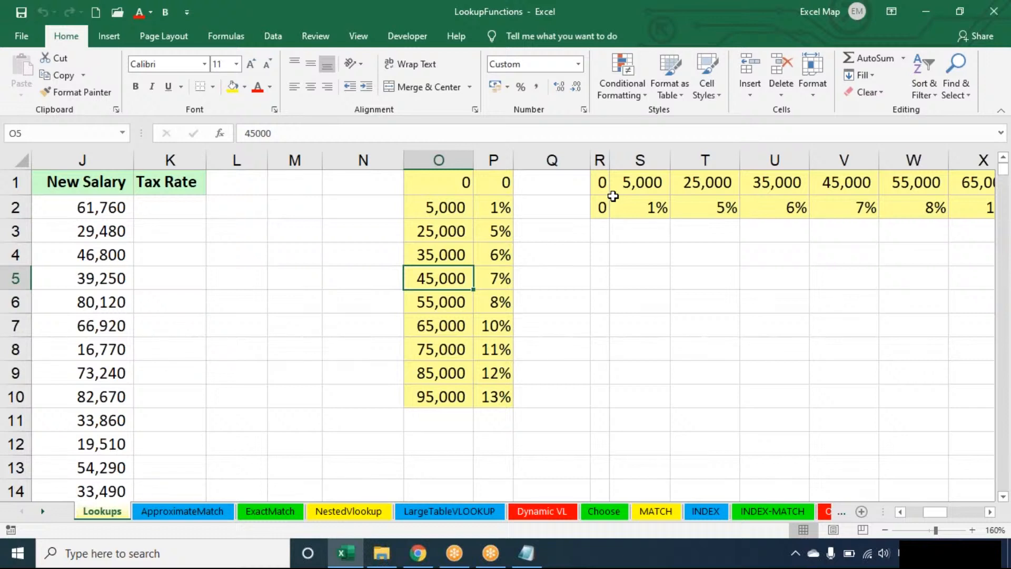
pyautogui.press('Up')
pyautogui.hotkey('ctrl', 'Up')
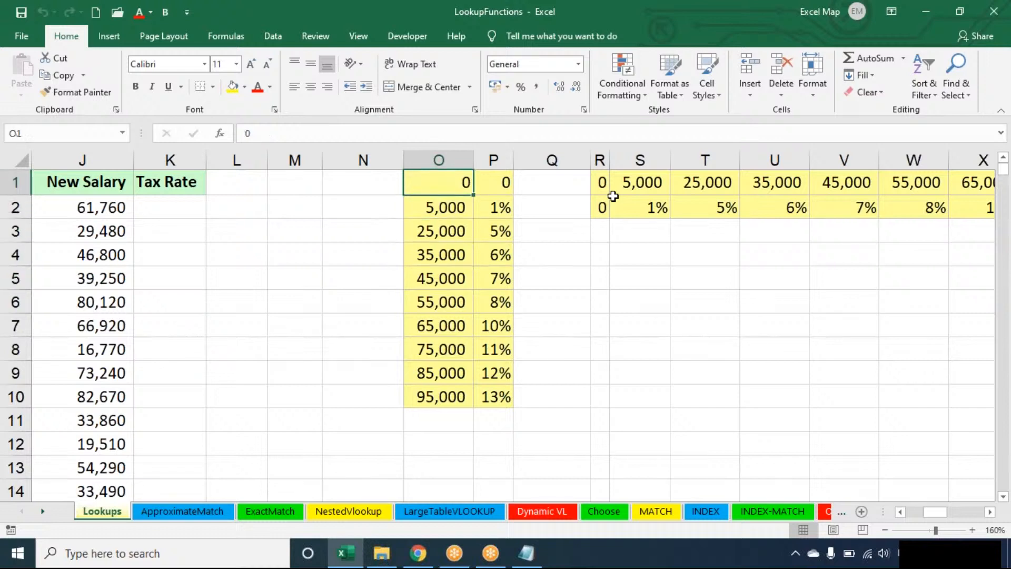
# Examine the tax percentages in column P alongside their thresholds, and the empty Tax Rate cells they relate to.
pyautogui.press('Right')
pyautogui.press('Down')
pyautogui.press('Left')
pyautogui.press('Right')
pyautogui.press('Down')
pyautogui.press('Down')
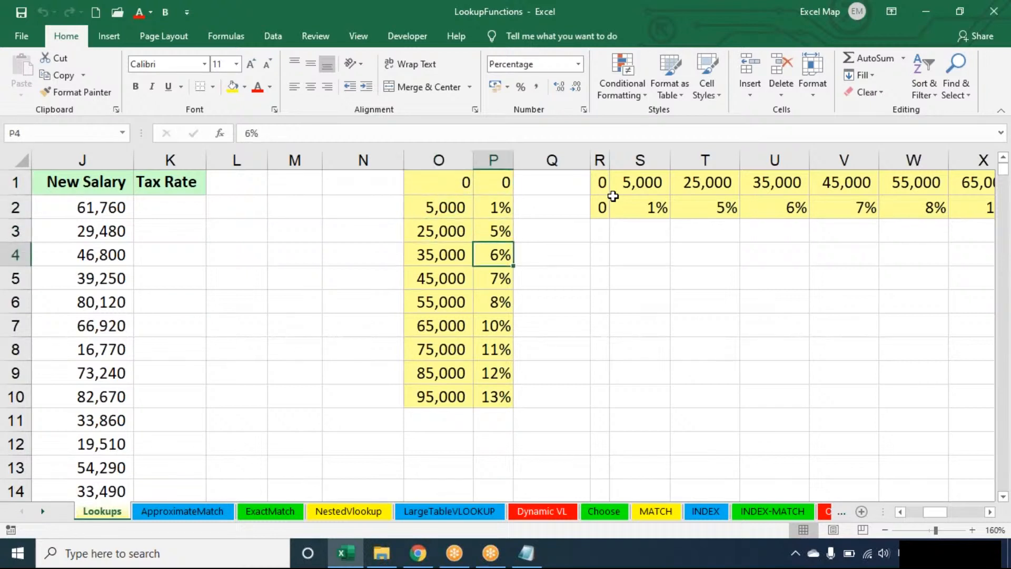
pyautogui.press('Left')
pyautogui.press('Left')
pyautogui.press('Left')
pyautogui.press('Left')
pyautogui.press('Left')
pyautogui.press('Left')
pyautogui.press('Left')
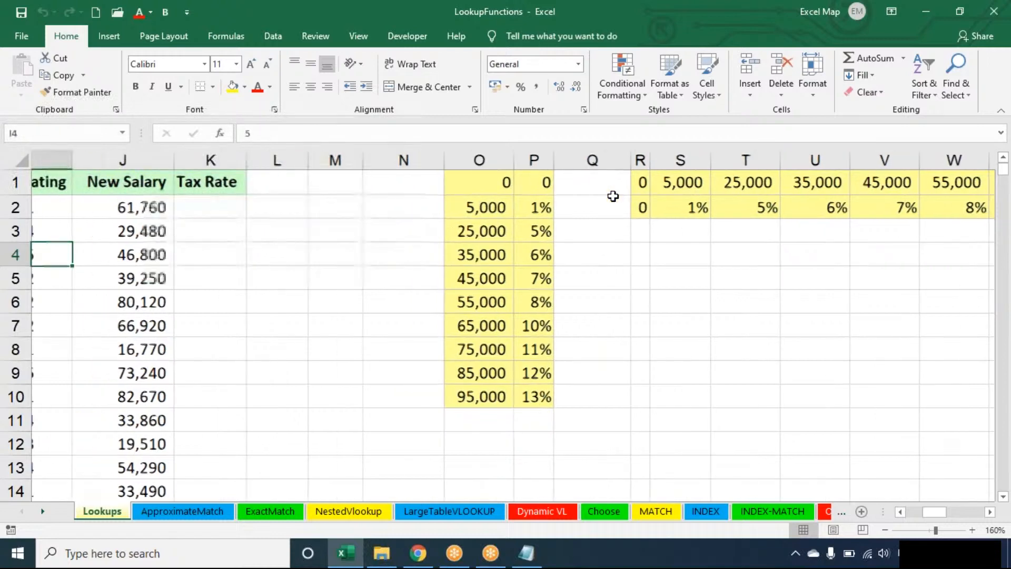
pyautogui.press('Up')
pyautogui.press('Right')
pyautogui.press('Right')
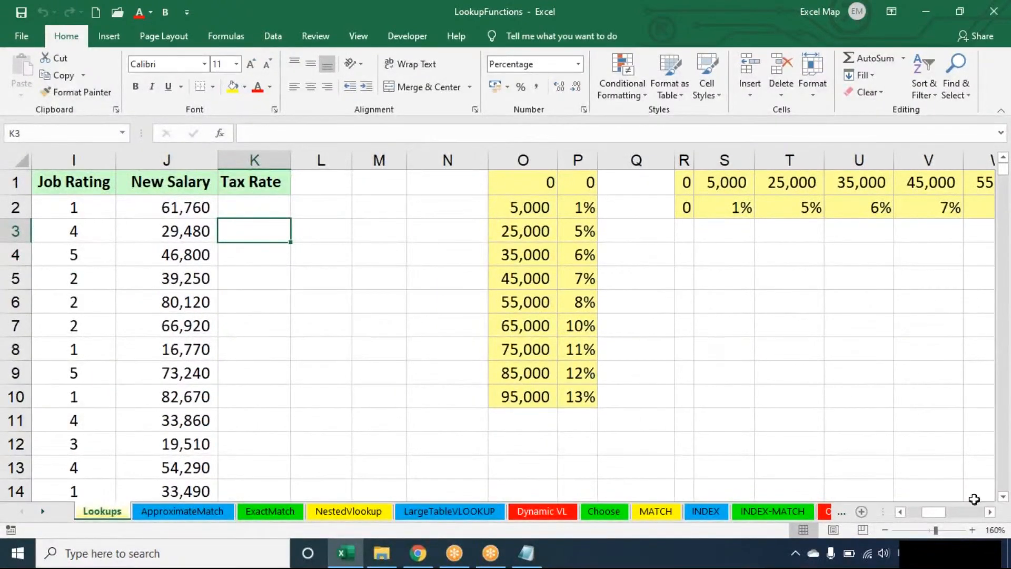
pyautogui.click(989, 512)
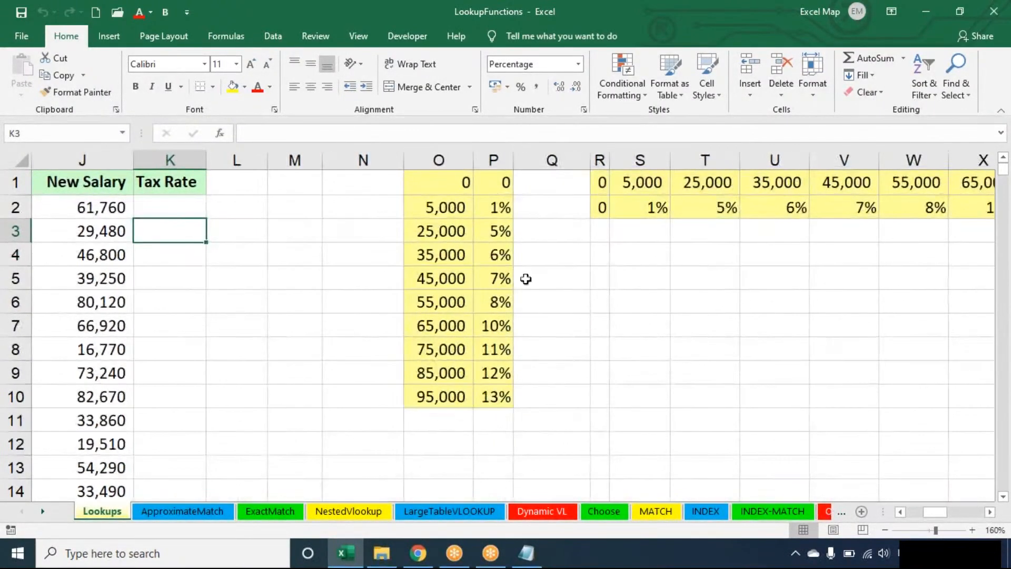
# Check which bracket and rate of the tax table in O1:P10 apply to the new salary in J2.
pyautogui.click(100, 212)
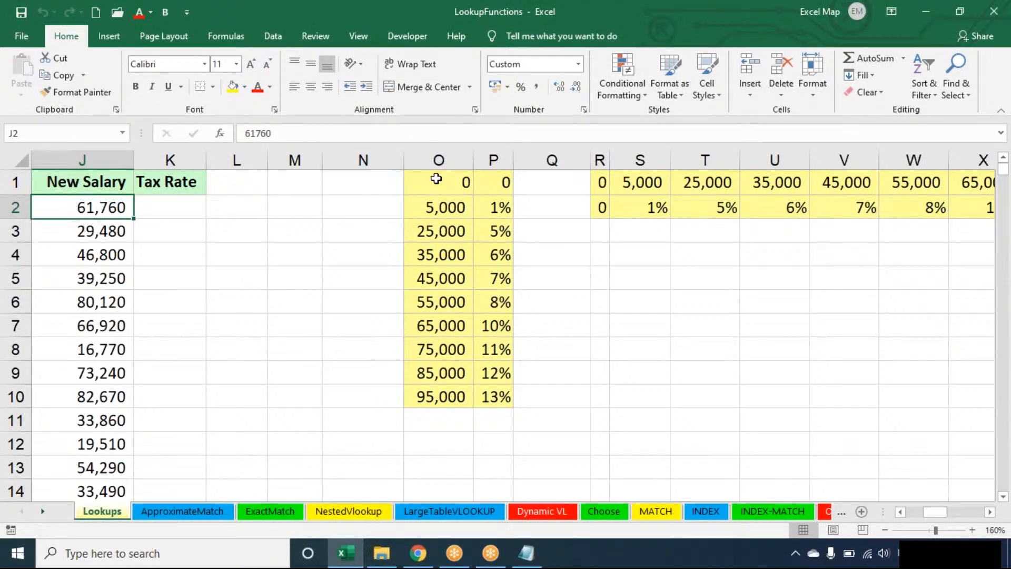
pyautogui.moveTo(437, 181); pyautogui.dragTo(434, 205)
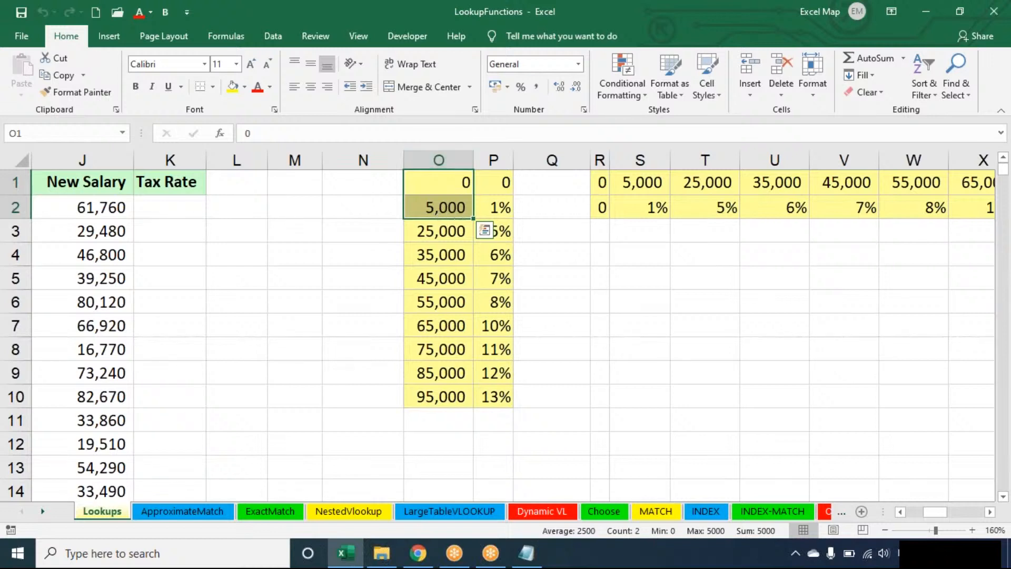
pyautogui.click(489, 182)
pyautogui.click(461, 235)
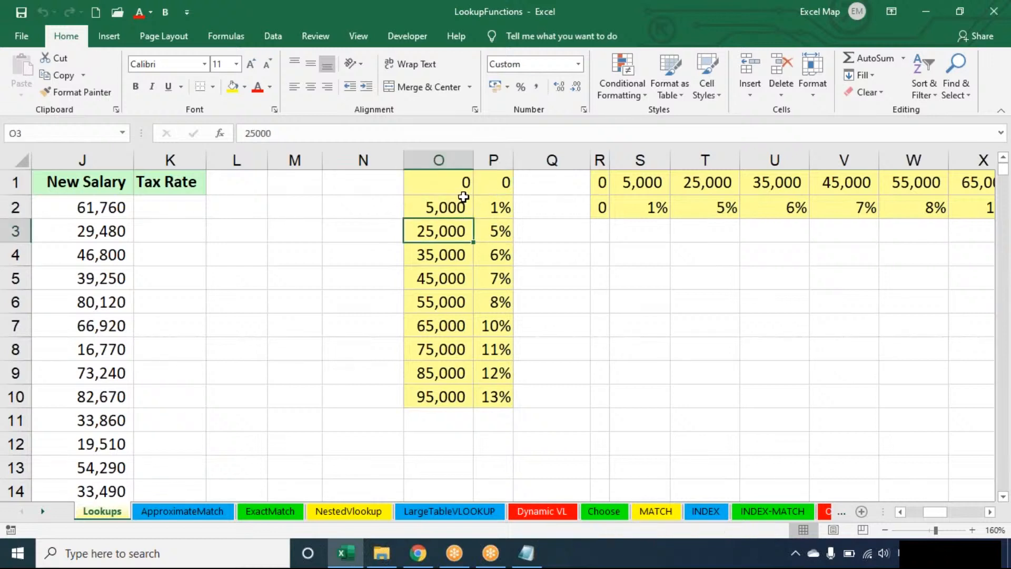
pyautogui.click(499, 209)
pyautogui.moveTo(454, 252); pyautogui.dragTo(452, 231)
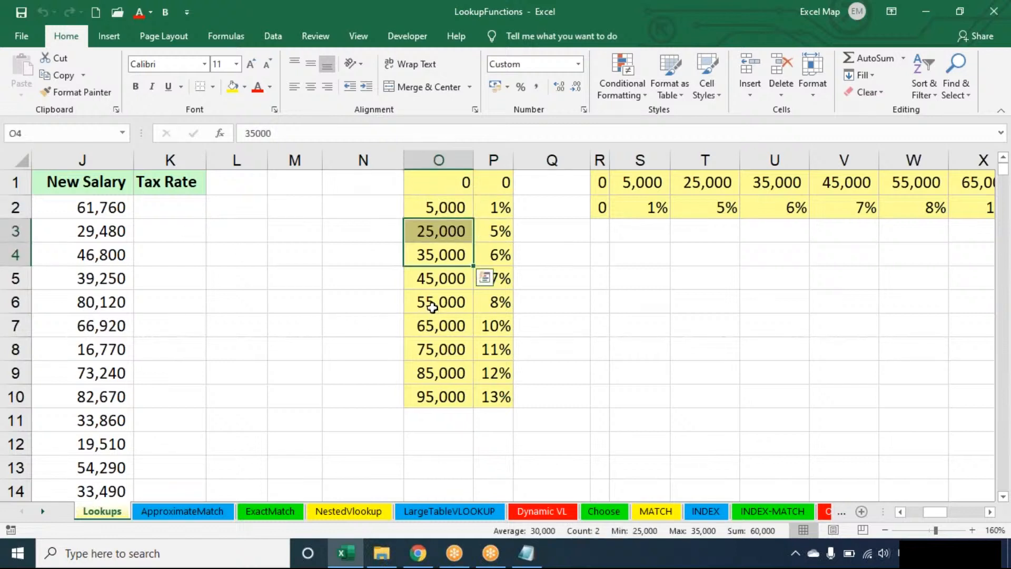
pyautogui.moveTo(432, 308); pyautogui.dragTo(438, 325)
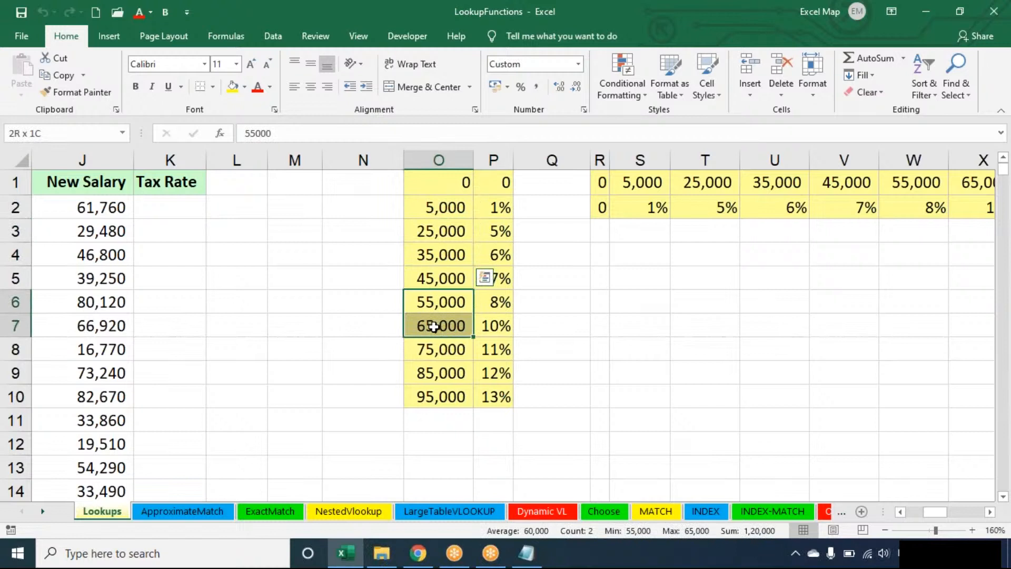
pyautogui.click(501, 300)
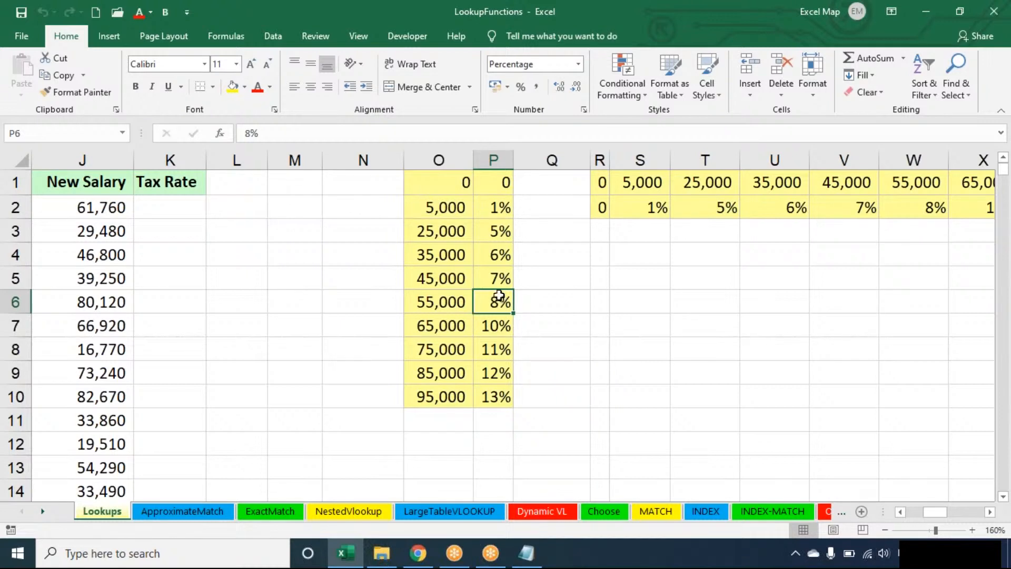
# Enter =VLOOKUP(J2,O1:P10,2) in K2 and fill the formula down the whole Tax Rate column.
pyautogui.click(190, 200)
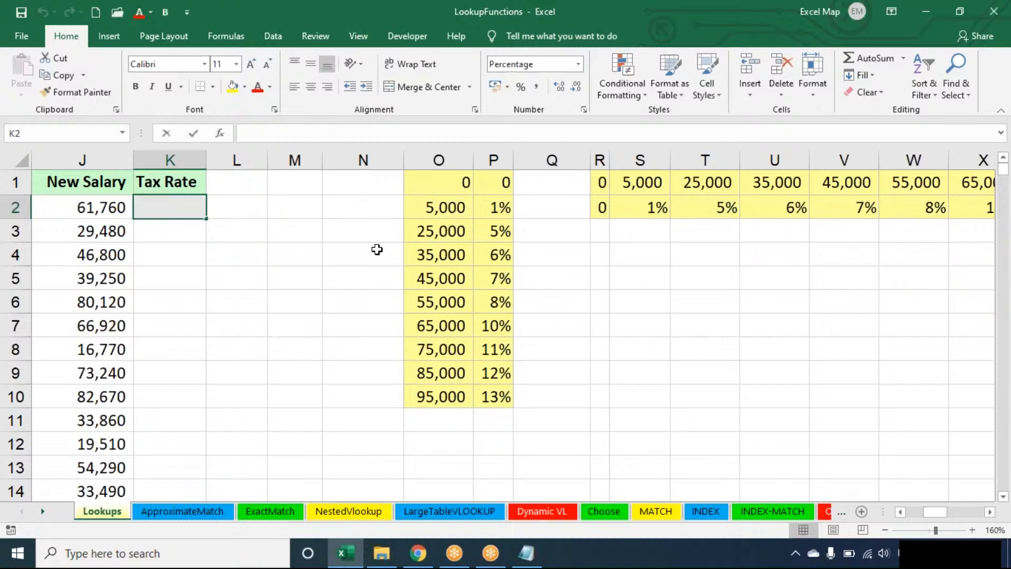
pyautogui.write('=VLOOKUP(')
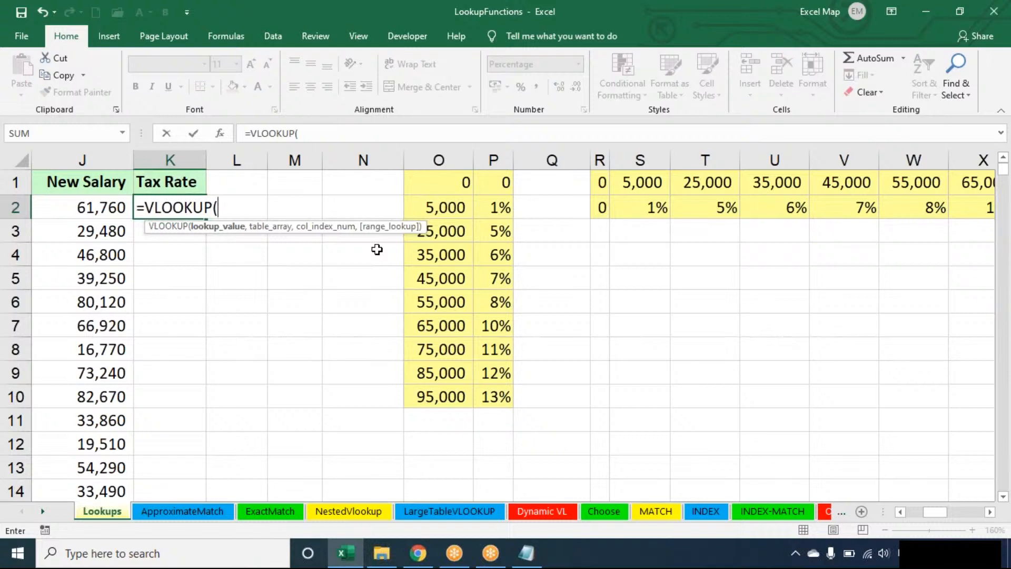
pyautogui.press('Left')
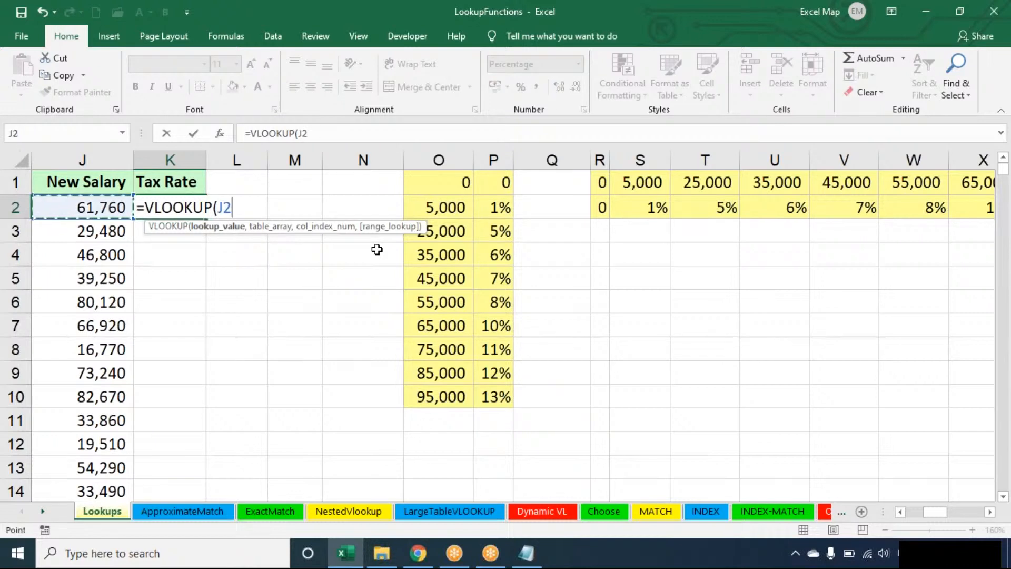
pyautogui.write(',')
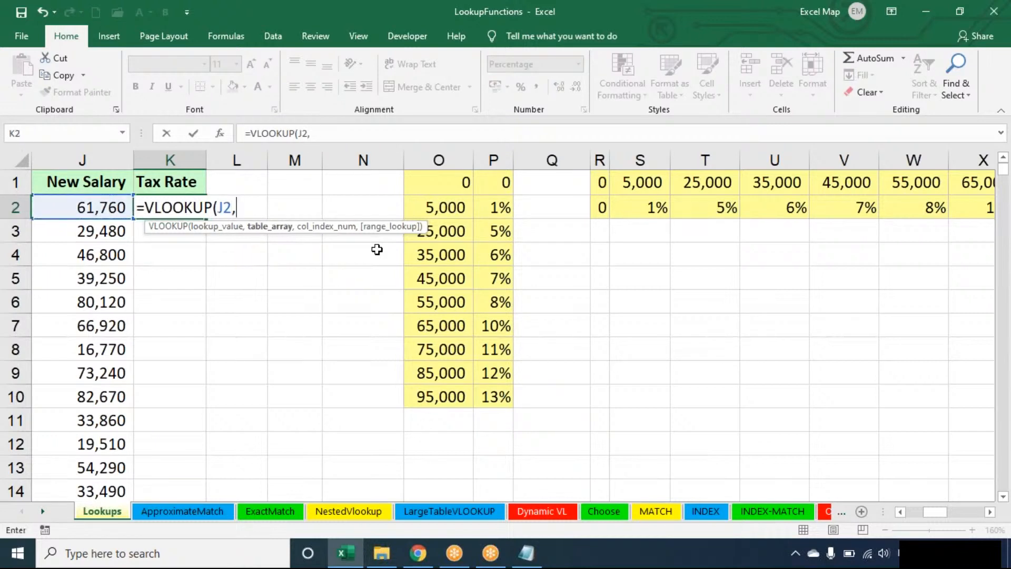
pyautogui.moveTo(439, 184); pyautogui.dragTo(481, 395)
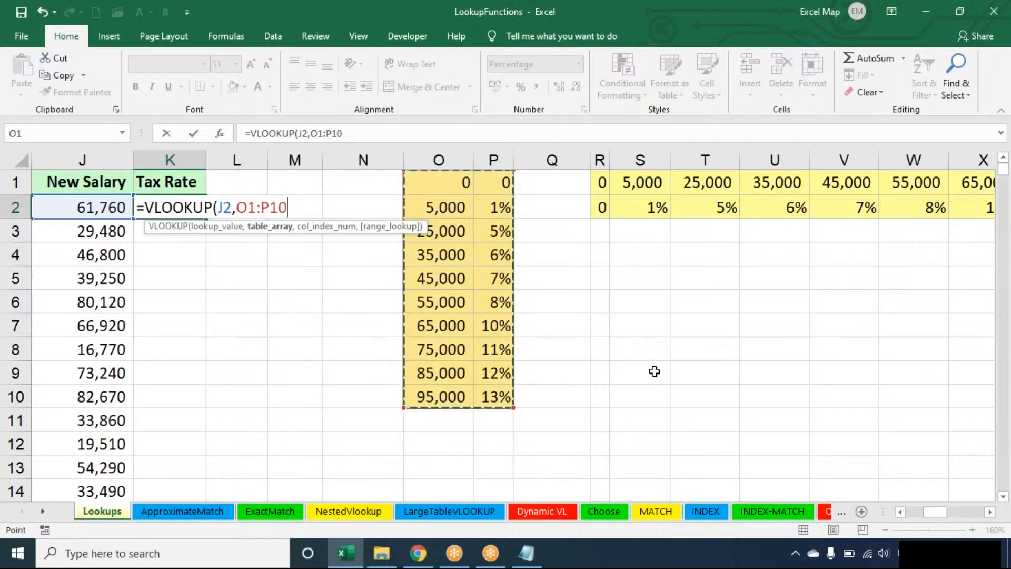
pyautogui.write(',')
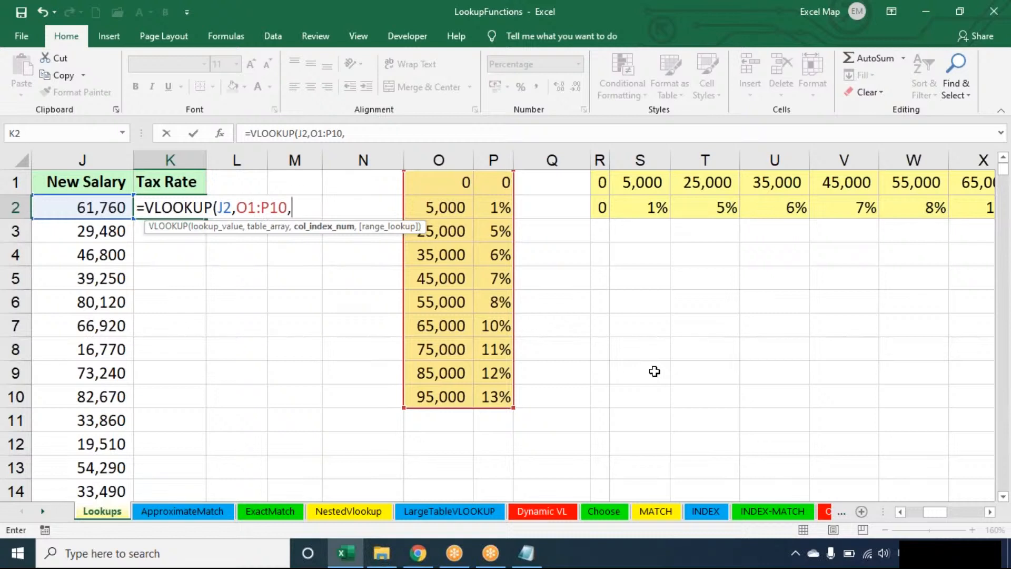
pyautogui.write('2)')
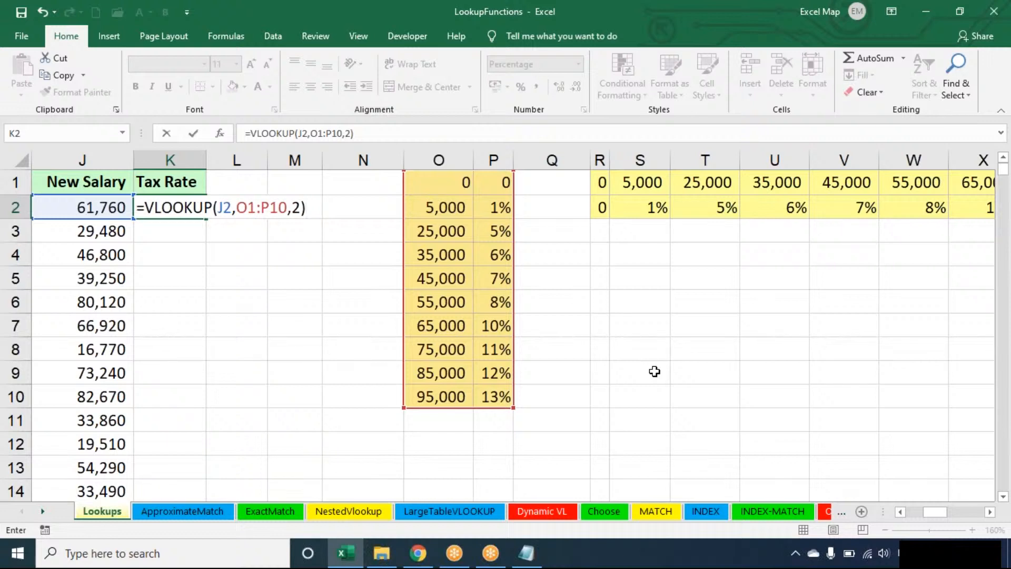
pyautogui.press('Return')
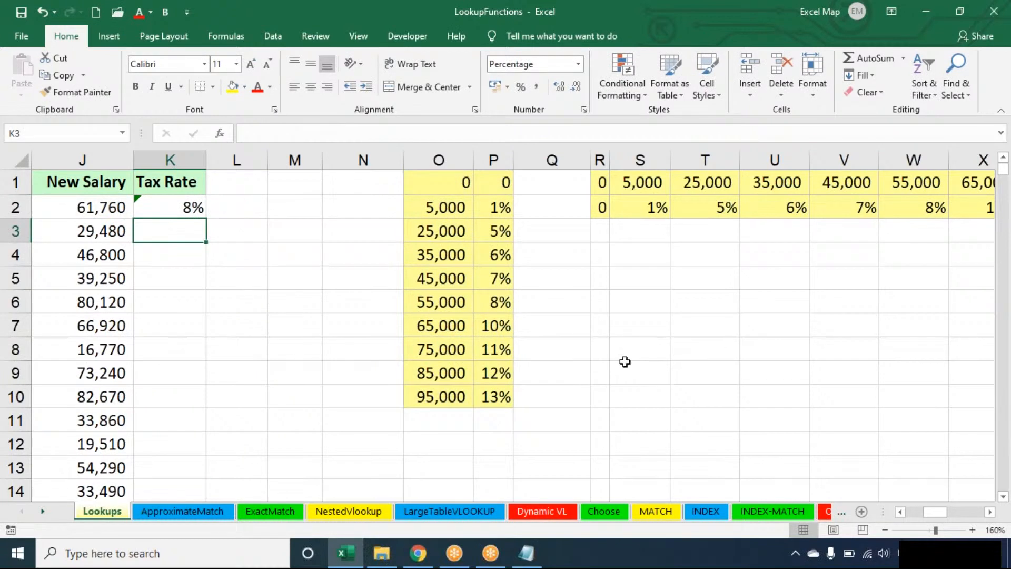
pyautogui.click(168, 206)
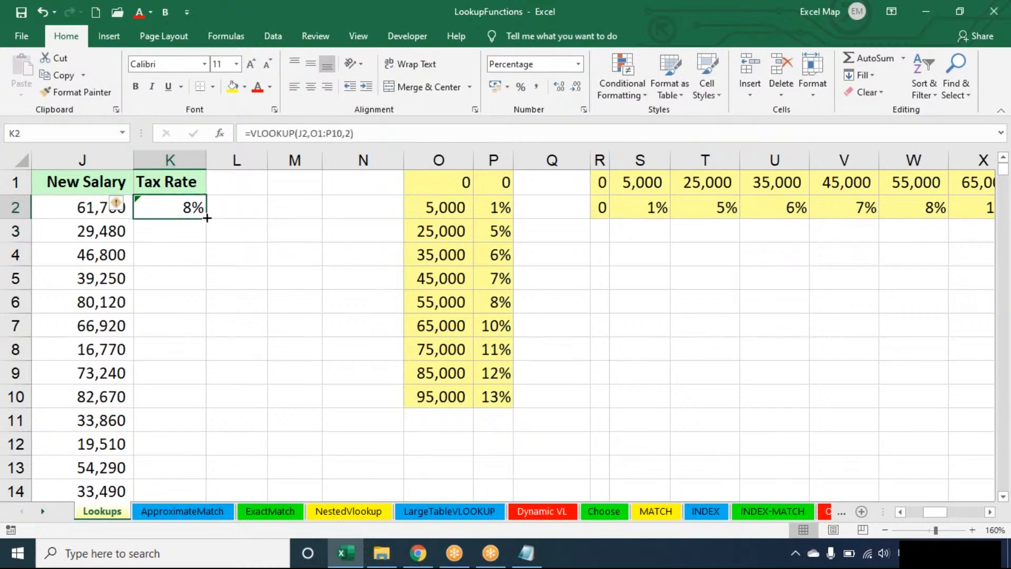
pyautogui.doubleClick(212, 213)
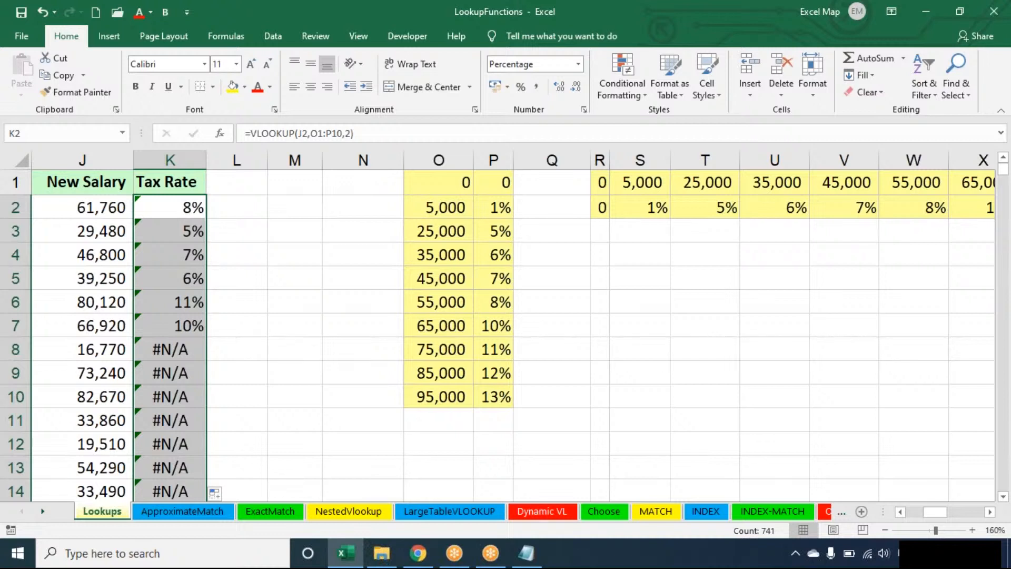
# Inspect the table range references in the filled Tax Rate formulas from K8 up to K3.
pyautogui.click(164, 348)
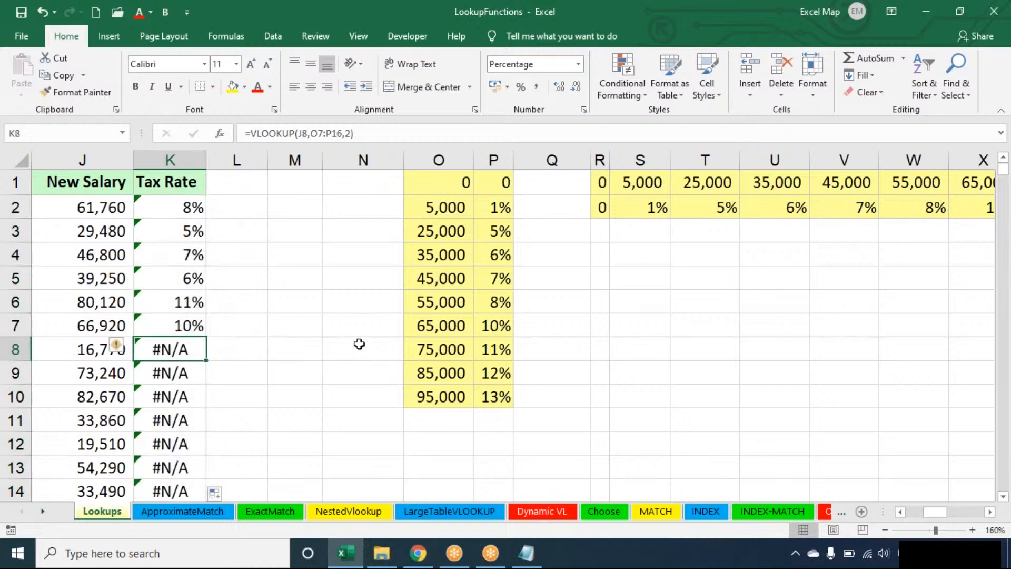
pyautogui.press('Up')
pyautogui.press('Up')
pyautogui.press('Up')
pyautogui.press('Up')
pyautogui.press('Up')
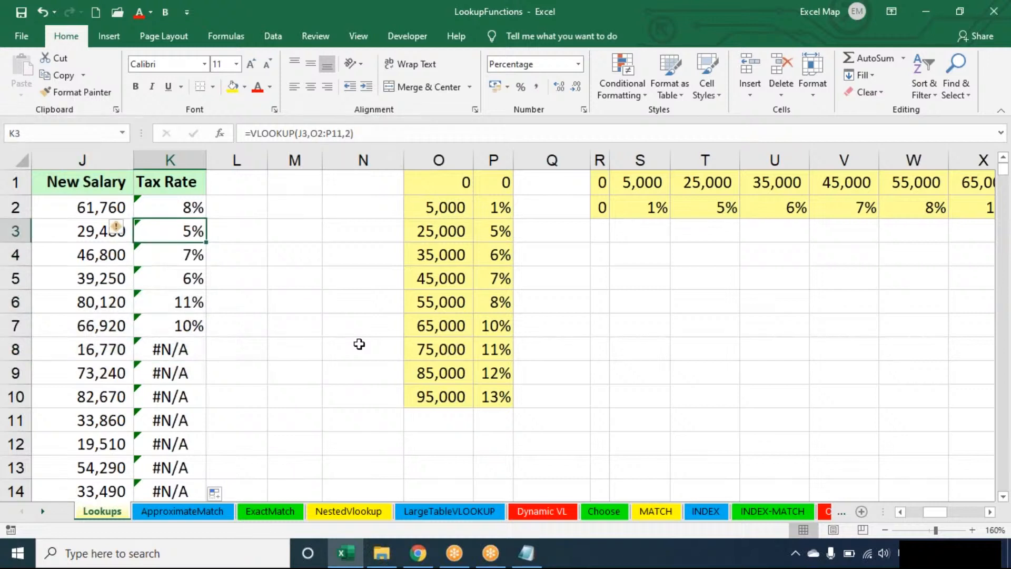
# Compare the table ranges highlighted by the Tax Rate formulas in K2, K3, K4, K6 and K8 with the tax table.
pyautogui.press('Up')
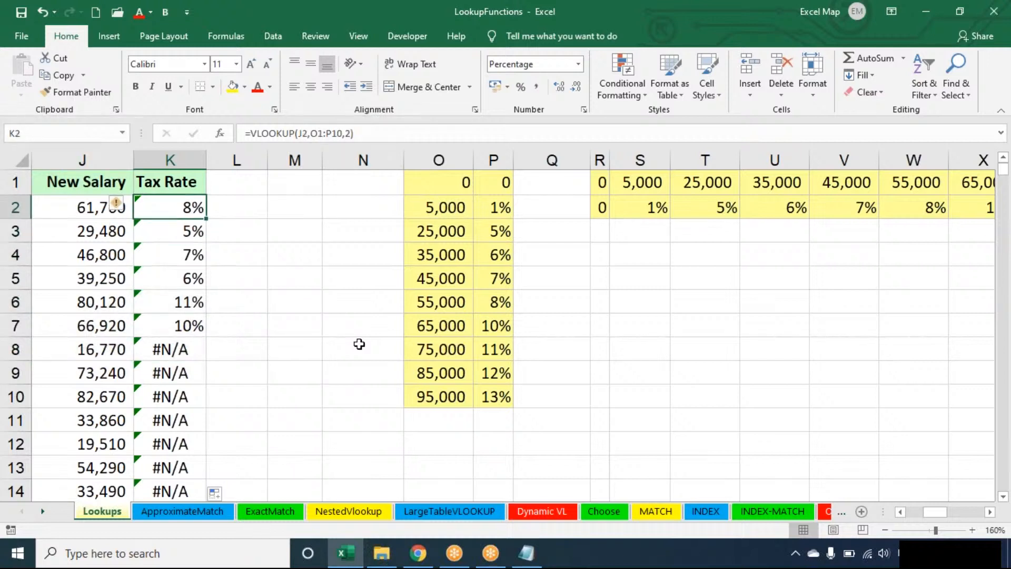
pyautogui.doubleClick(192, 207)
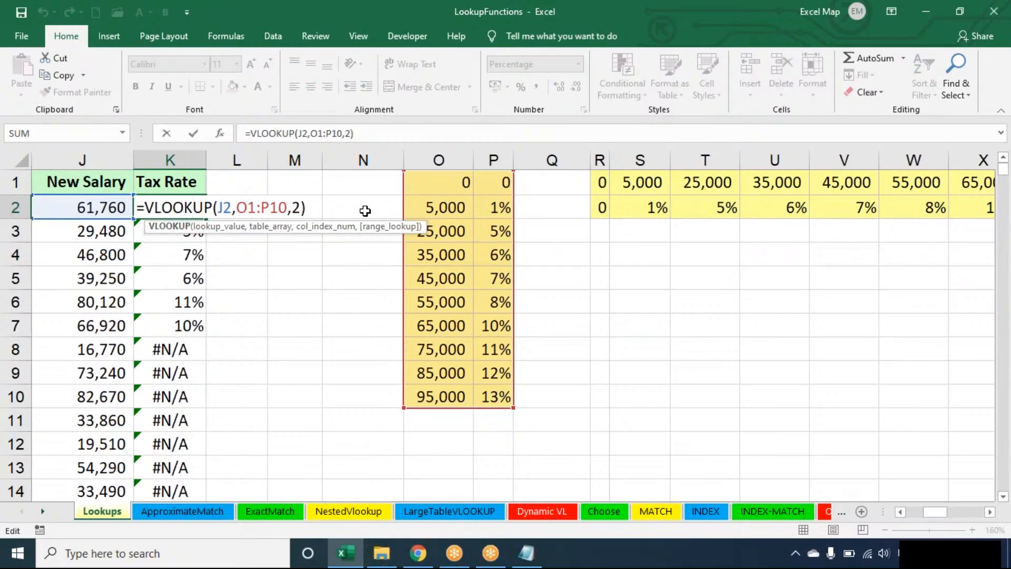
pyautogui.press('Return')
pyautogui.doubleClick(187, 230)
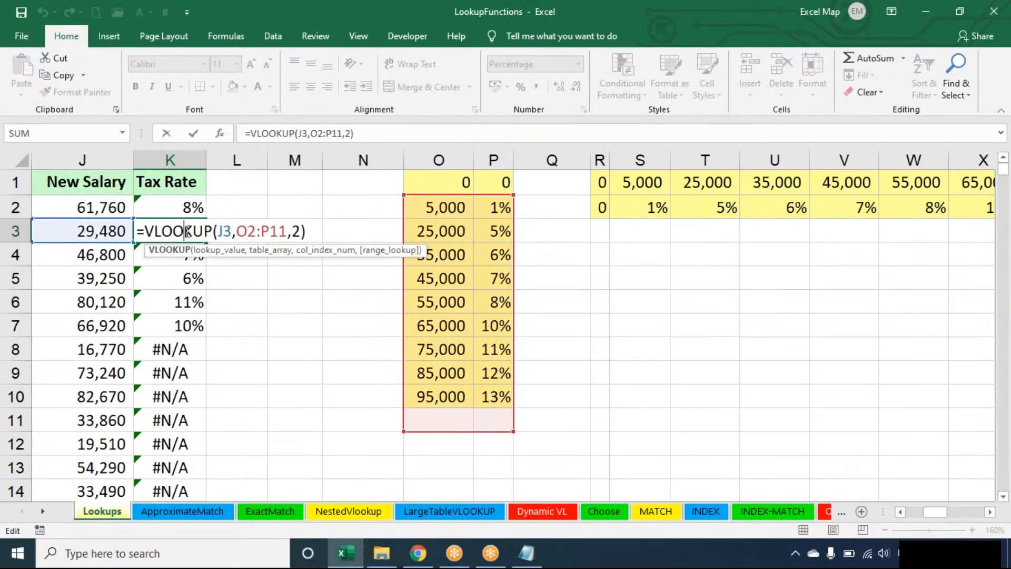
pyautogui.press('Return')
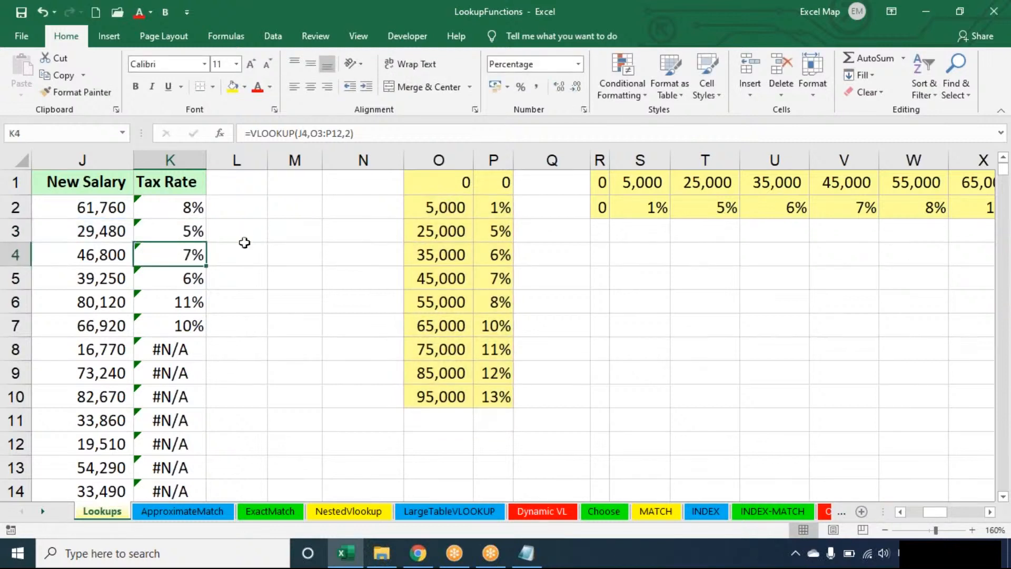
pyautogui.doubleClick(187, 255)
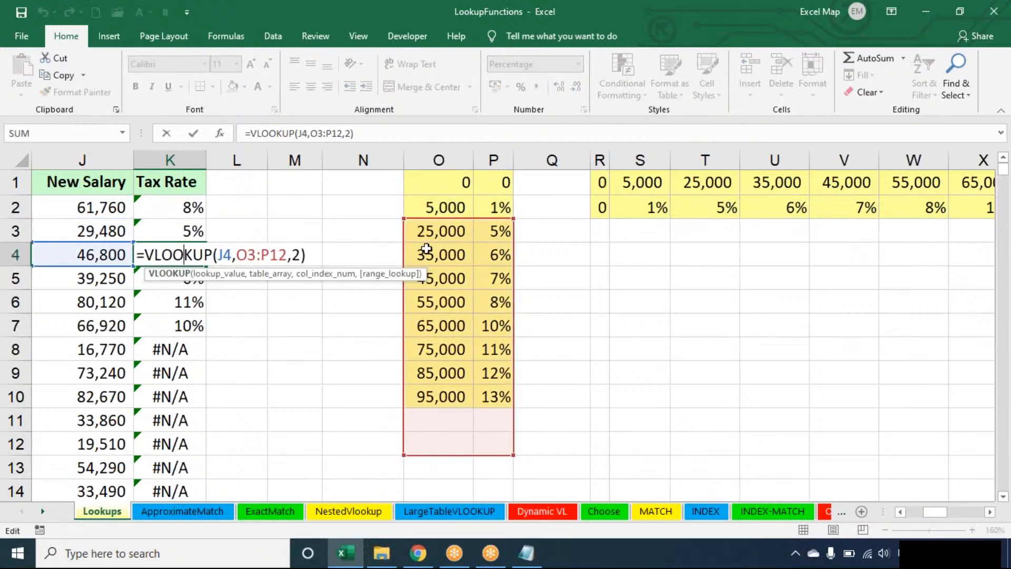
pyautogui.press('Escape')
pyautogui.doubleClick(184, 298)
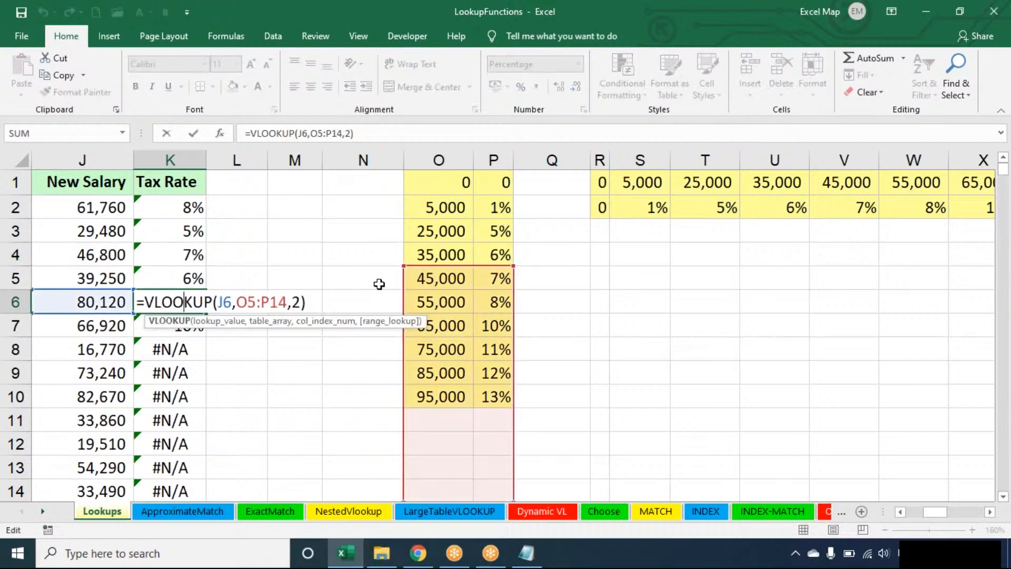
pyautogui.press('Return')
pyautogui.press('Return')
pyautogui.press('Return')
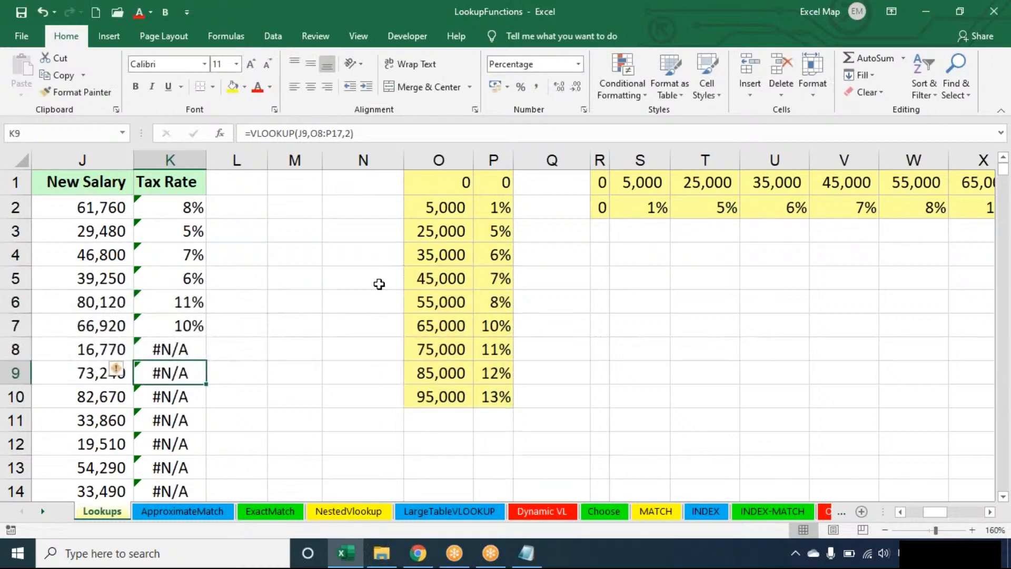
pyautogui.doubleClick(192, 349)
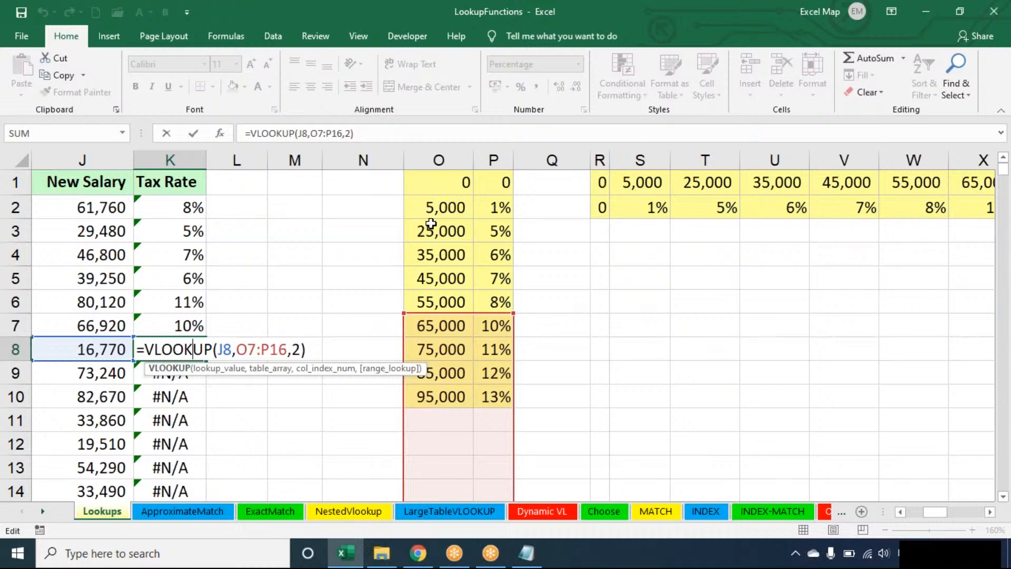
pyautogui.hotkey('ctrl', 'Return')
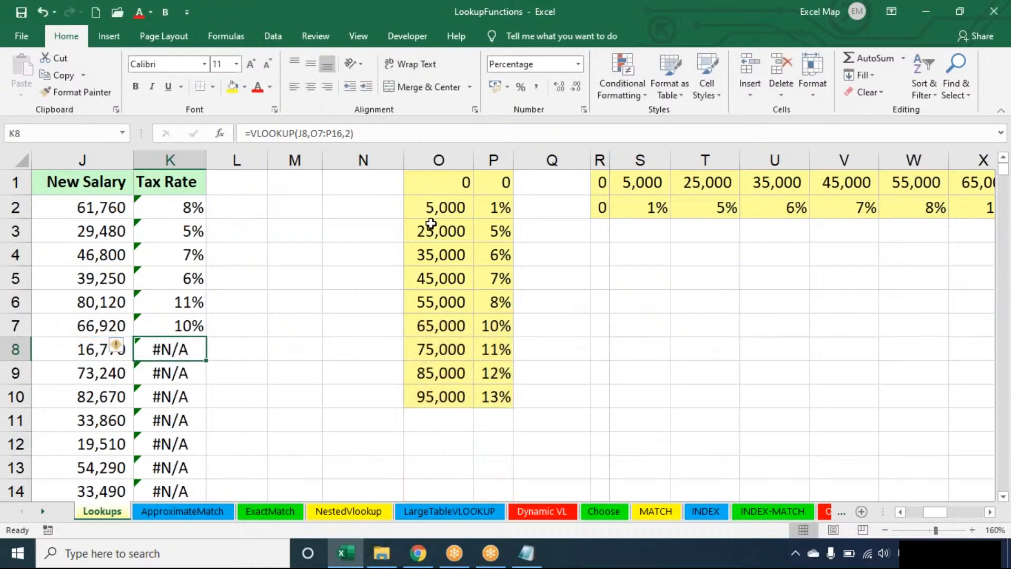
# Undo the Tax Rate fill and the formula entry in K2.
pyautogui.press('Up')
pyautogui.press('Up')
pyautogui.press('Up')
pyautogui.press('Up')
pyautogui.press('Up')
pyautogui.press('Up')
pyautogui.hotkey('ctrl', 'z')
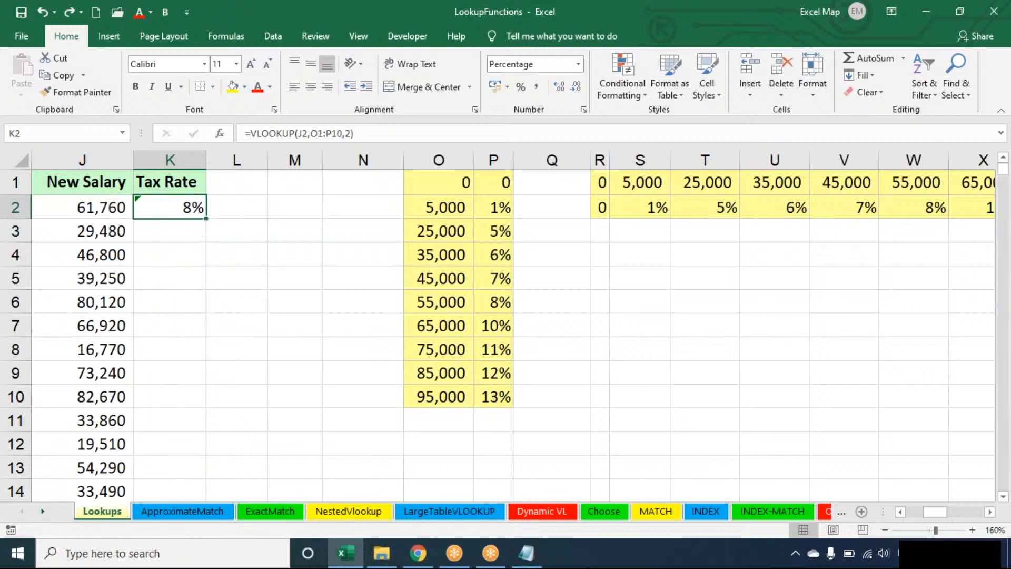
pyautogui.hotkey('ctrl', 'z')
# Enter =VLOOKUP(J2,$O$1:$P$10,2) in K2 and fill the formula down the whole Tax Rate column.
pyautogui.write('=VLOOKUP(')
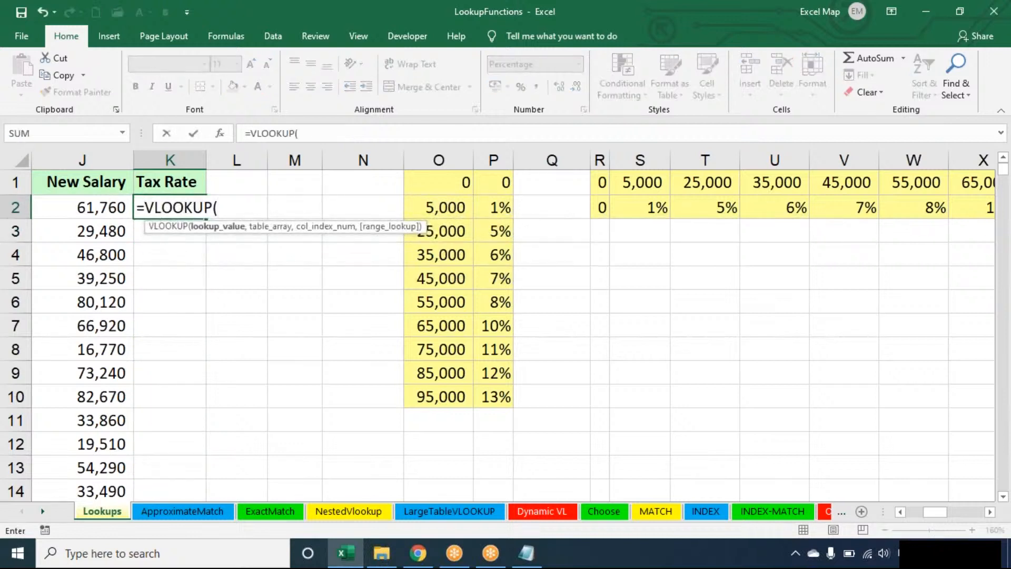
pyautogui.press('Left')
pyautogui.write(',')
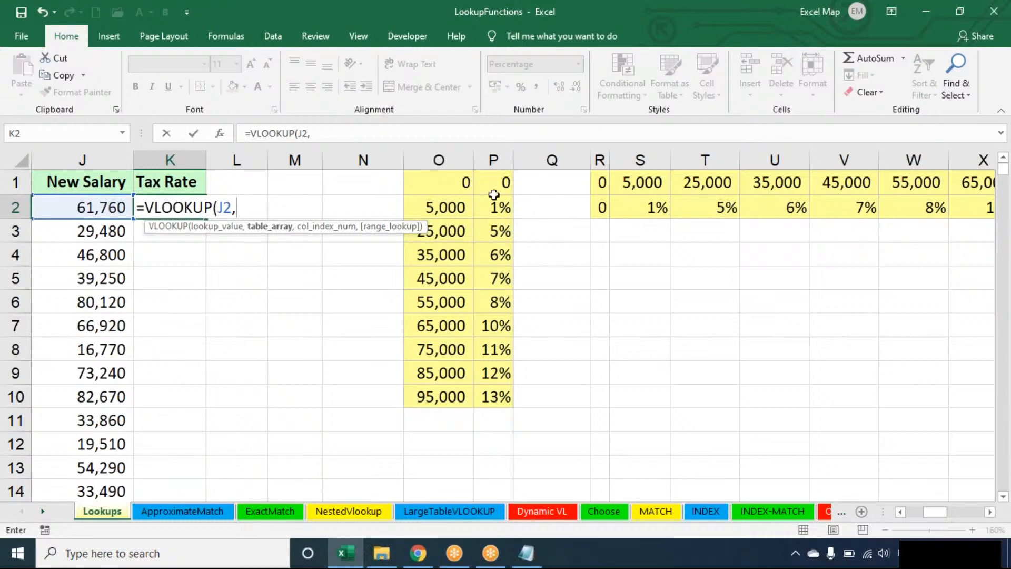
pyautogui.moveTo(461, 189); pyautogui.dragTo(481, 392)
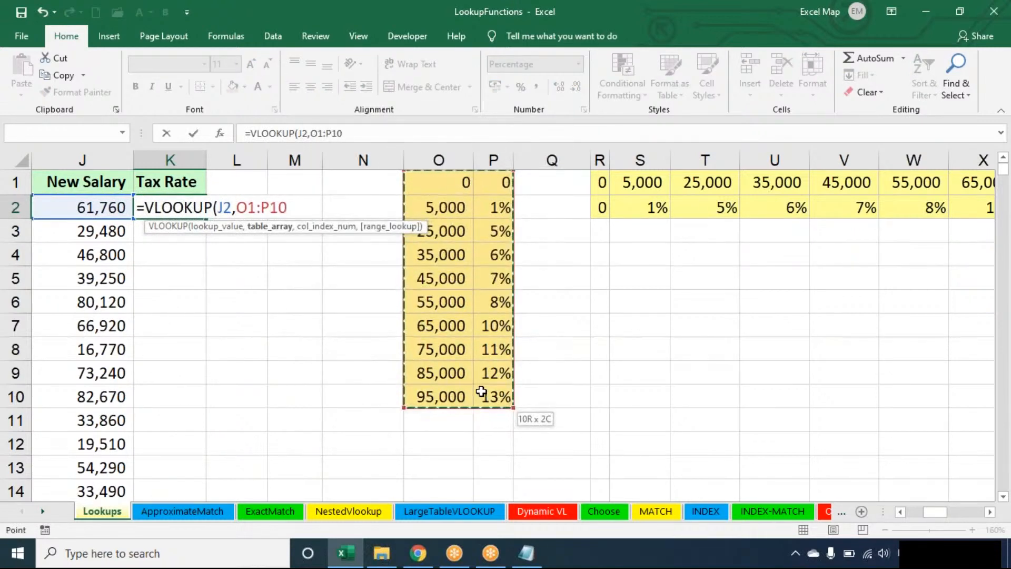
pyautogui.press('F4')
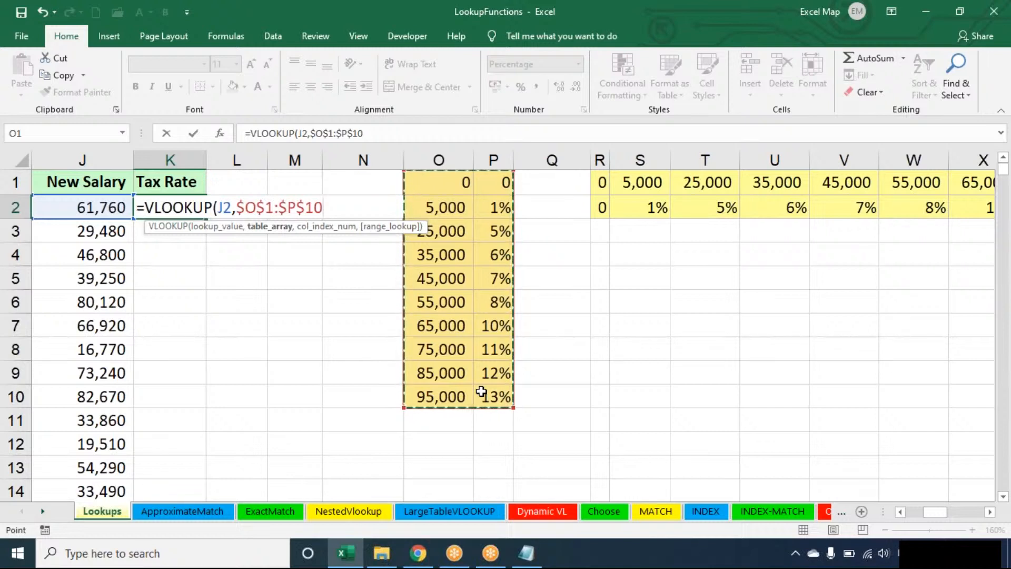
pyautogui.write(',2)')
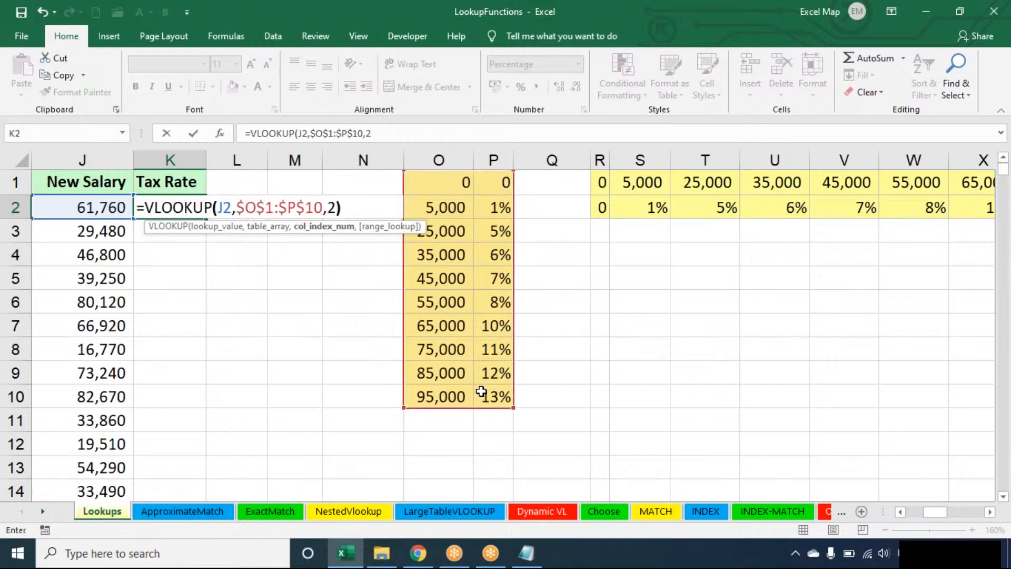
pyautogui.press('Return')
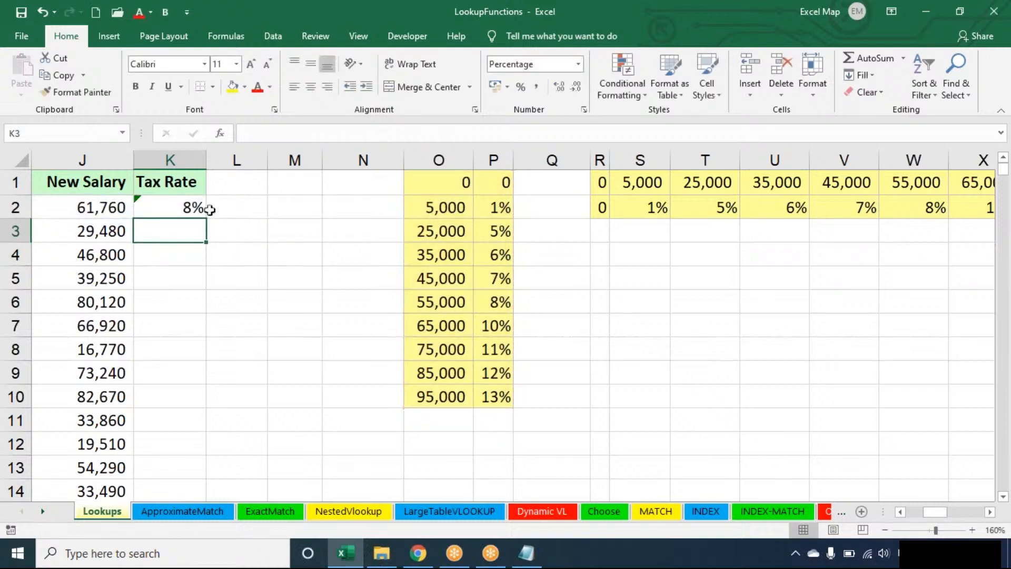
pyautogui.click(168, 206)
pyautogui.doubleClick(206, 219)
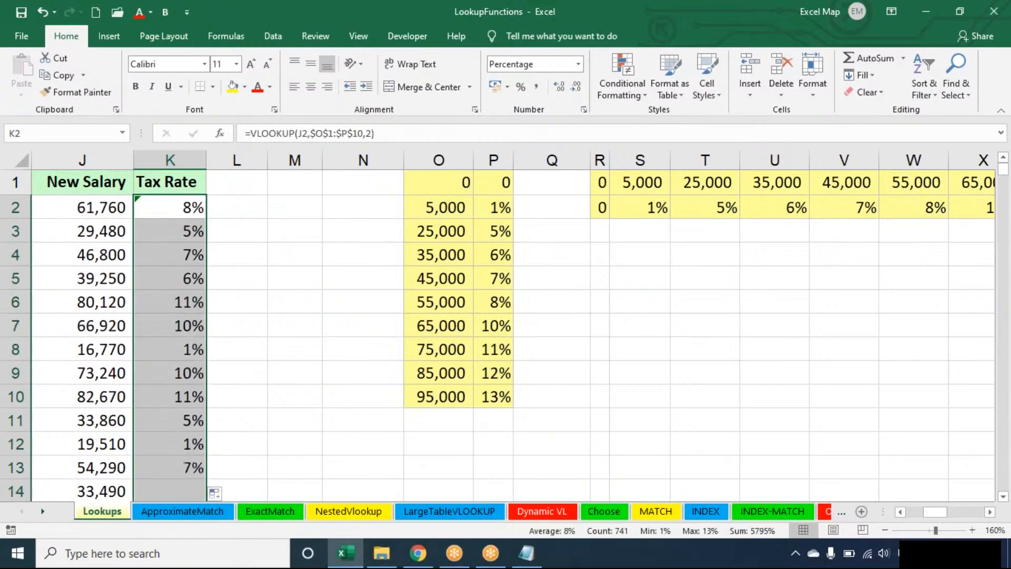
# Inspect the absolute table range and the arguments in the Tax Rate formulas of K12 and K2.
pyautogui.doubleClick(173, 443)
pyautogui.press('Return')
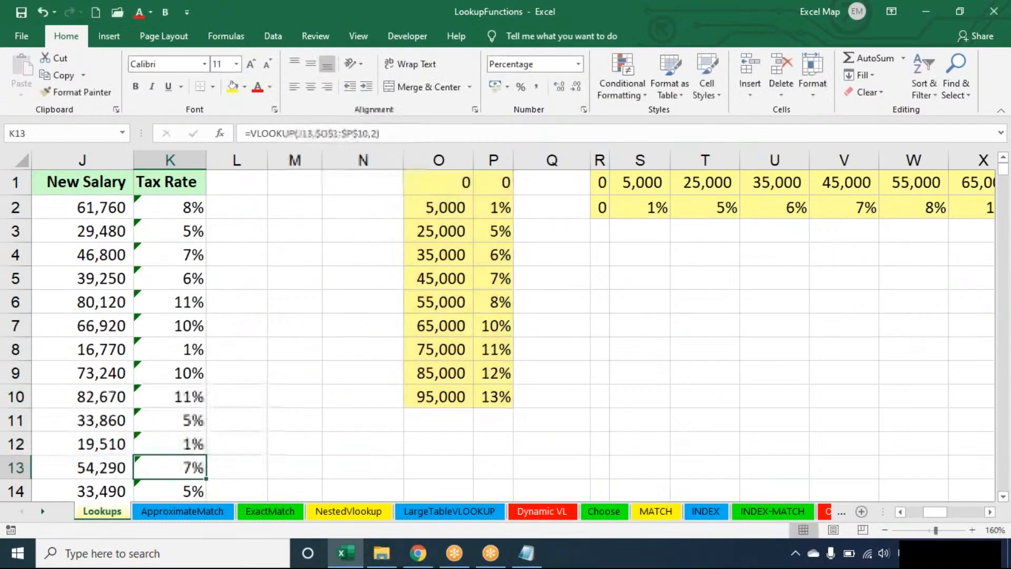
pyautogui.doubleClick(193, 206)
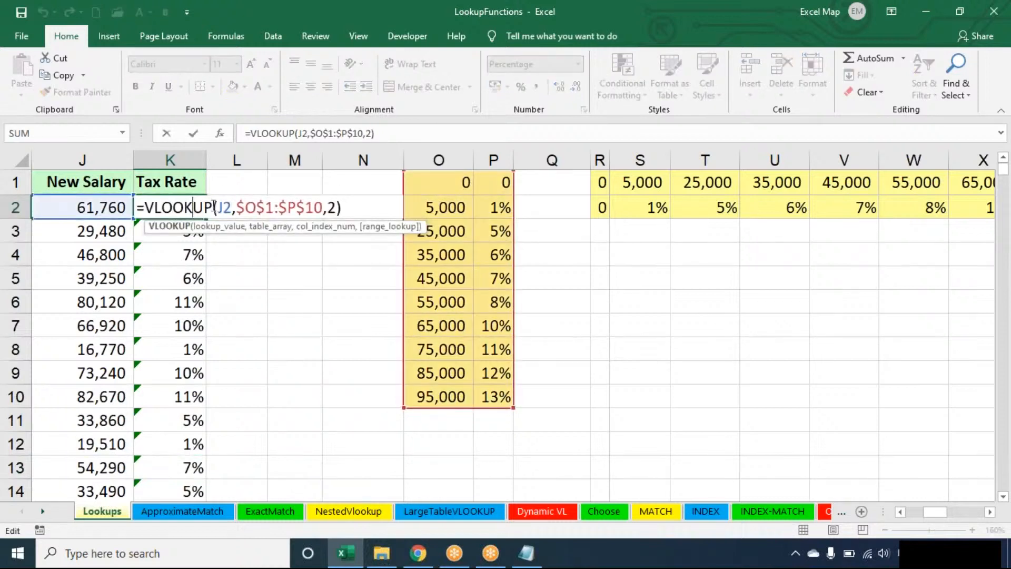
pyautogui.click(353, 208)
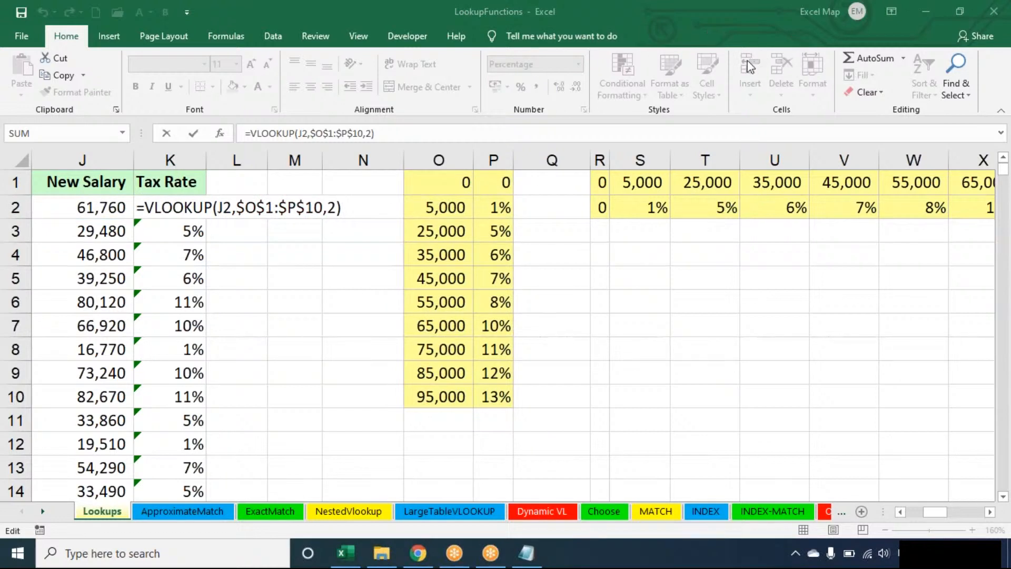
pyautogui.click(389, 209)
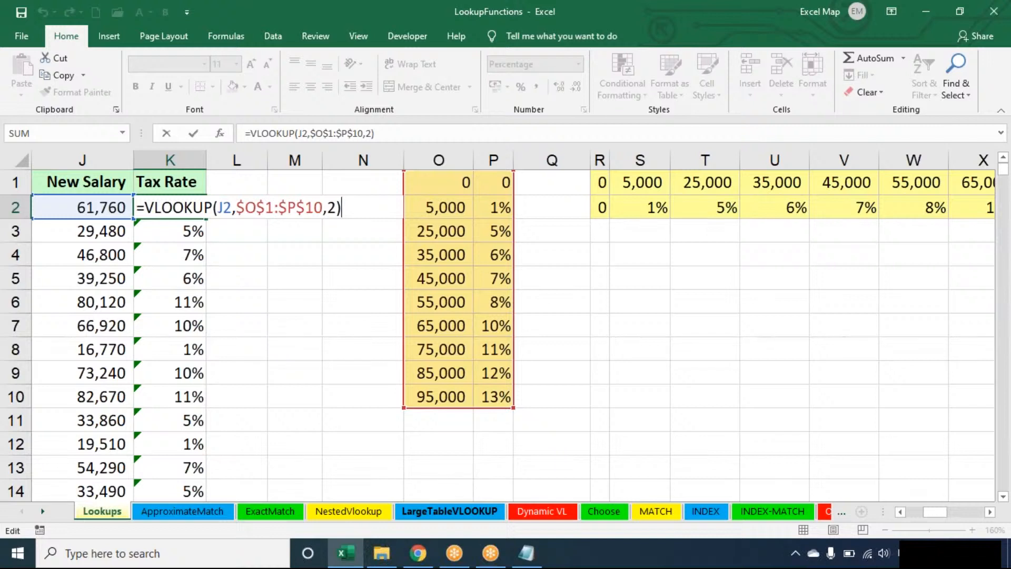
pyautogui.hotkey('ctrl', 'Return')
pyautogui.hotkey('ctrl', 'z')
pyautogui.hotkey('ctrl', 'z')
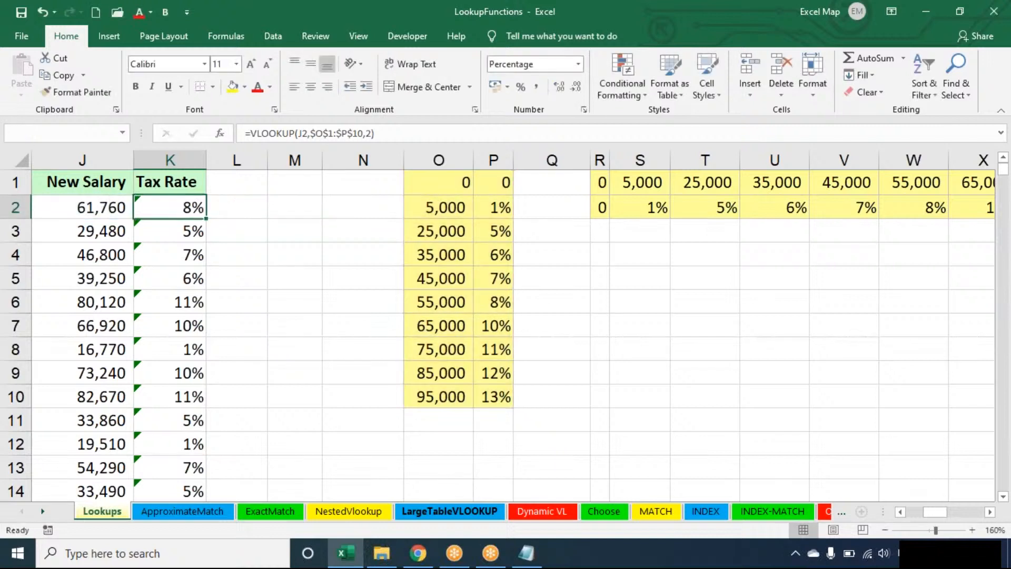
pyautogui.doubleClick(192, 208)
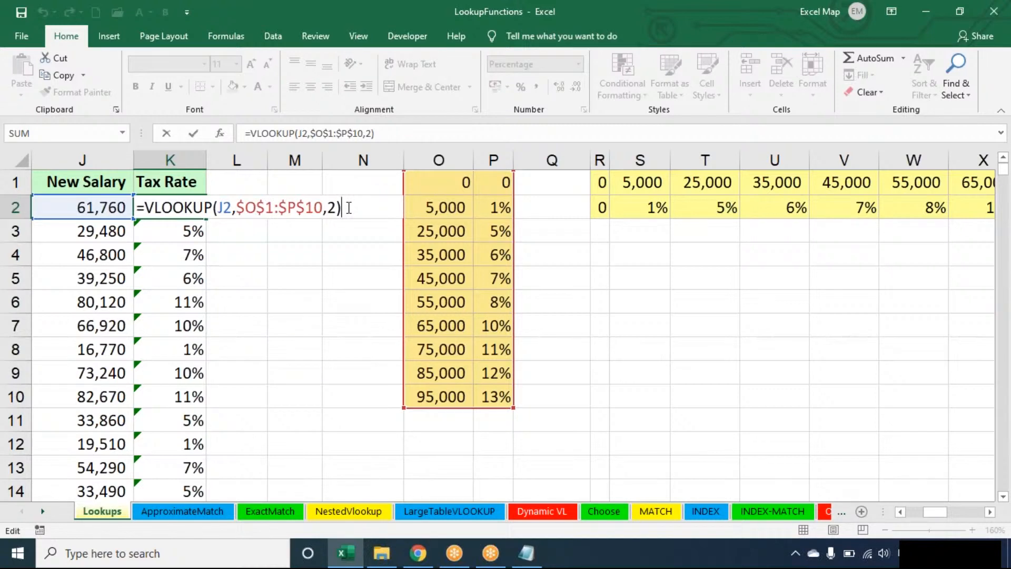
pyautogui.hotkey('ctrl', 'Return')
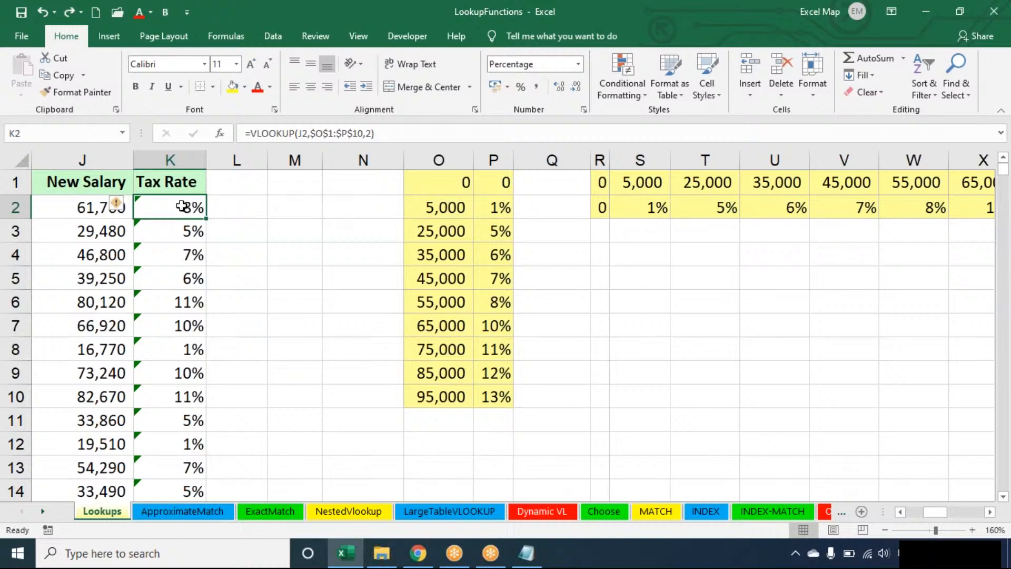
# Replace the table range in K2's VLOOKUP with whole columns O:P and fill the formula down the Tax Rate column.
pyautogui.doubleClick(181, 205)
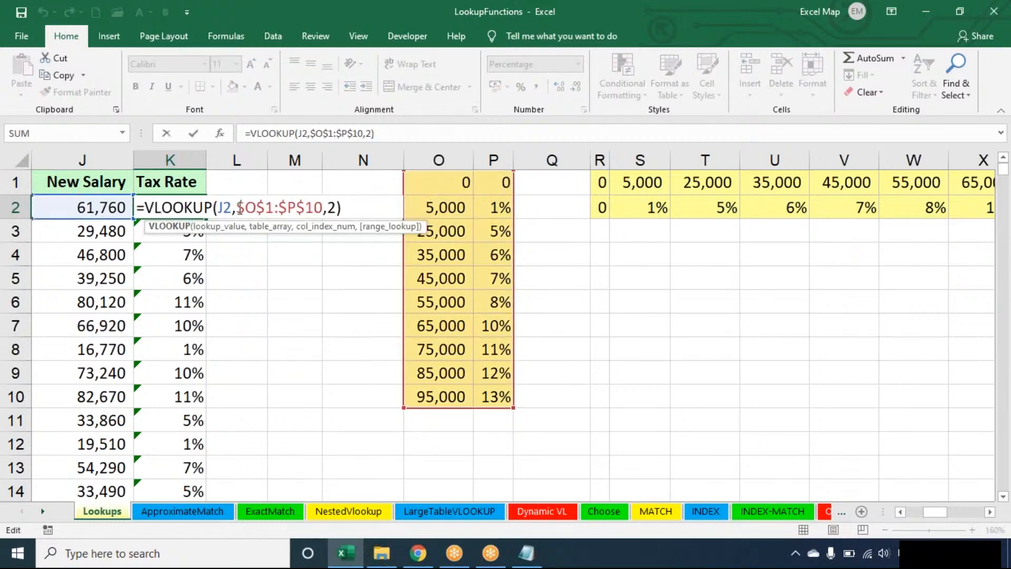
pyautogui.moveTo(236, 206); pyautogui.dragTo(322, 206)
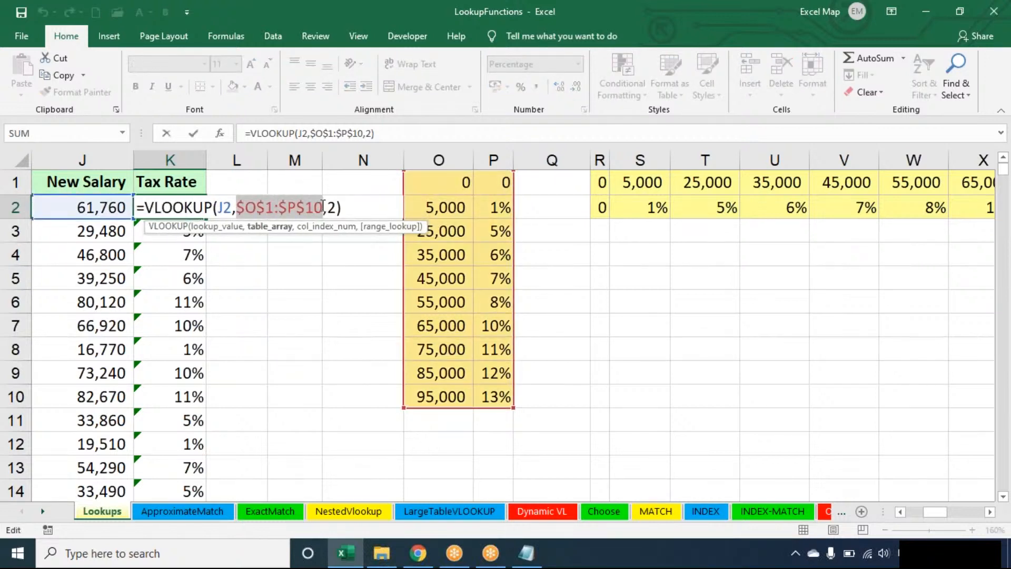
pyautogui.press('Delete')
pyautogui.moveTo(437, 159); pyautogui.dragTo(493, 159)
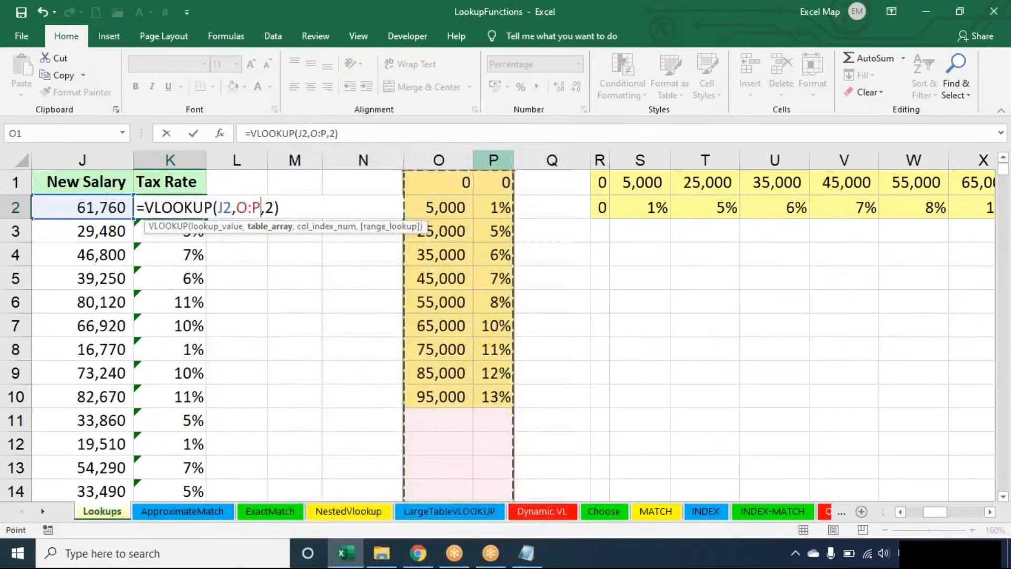
pyautogui.press('Return')
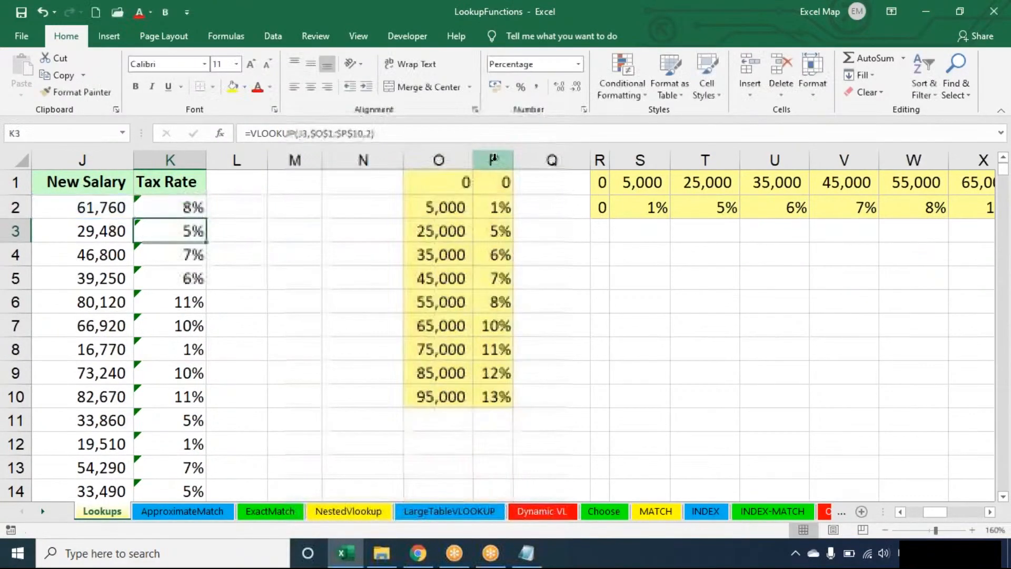
pyautogui.click(203, 212)
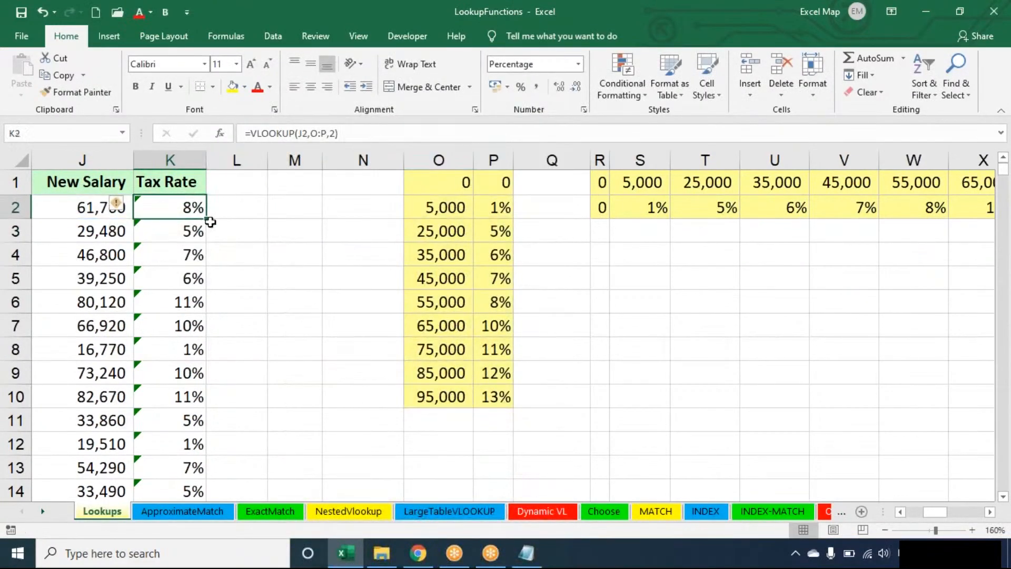
pyautogui.doubleClick(208, 218)
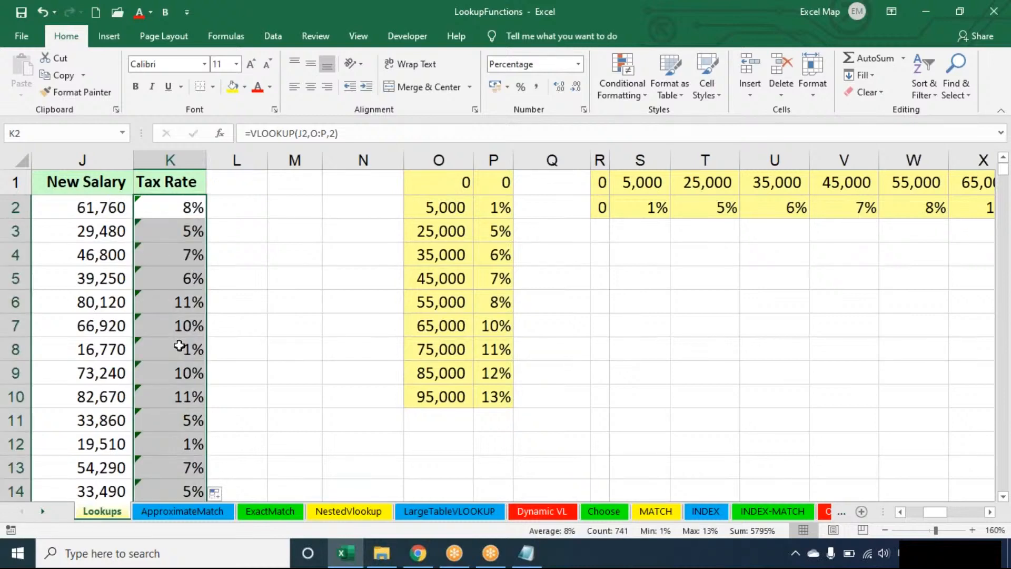
# Inspect the whole-column table reference in the Tax Rate formulas of K7, K9 and K2.
pyautogui.click(178, 325)
pyautogui.doubleClick(178, 325)
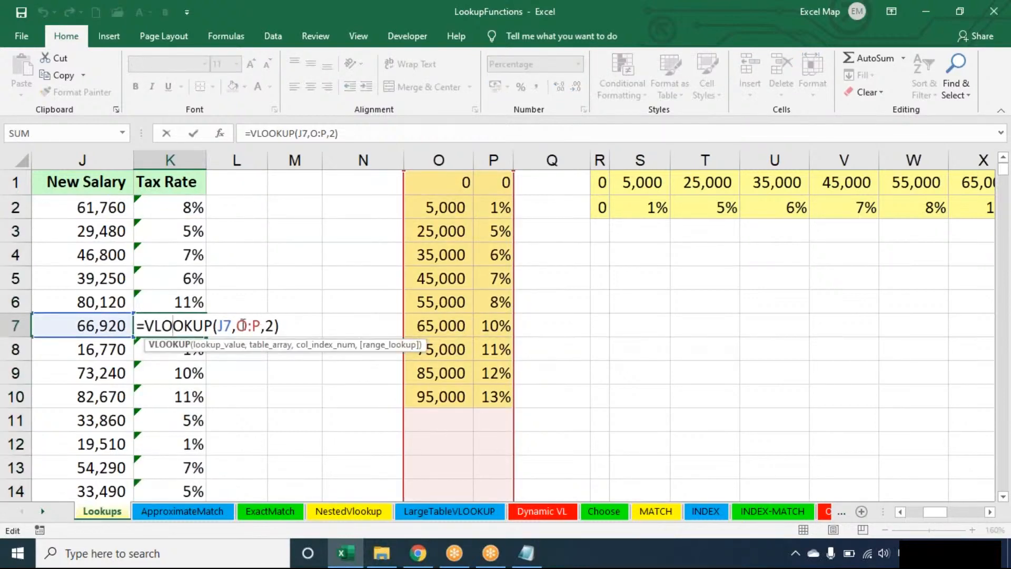
pyautogui.press('Return')
pyautogui.press('Return')
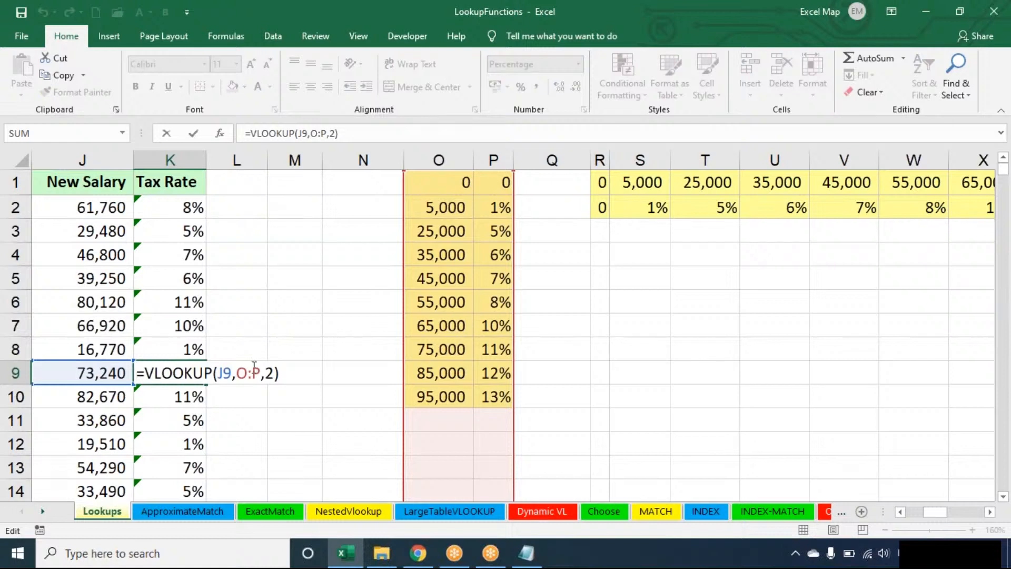
pyautogui.hotkey('ctrl', 'Return')
pyautogui.doubleClick(196, 206)
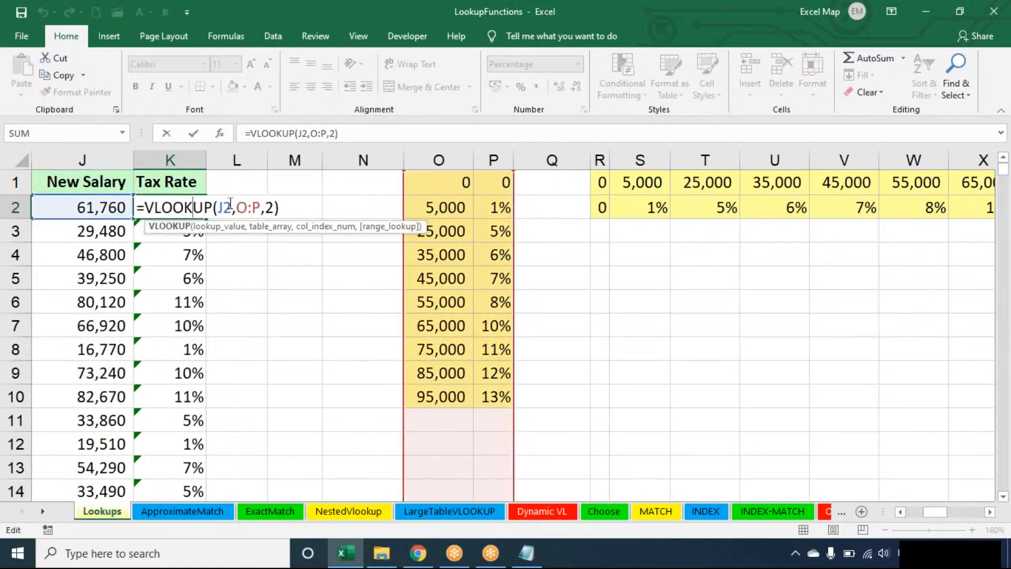
pyautogui.click(297, 205)
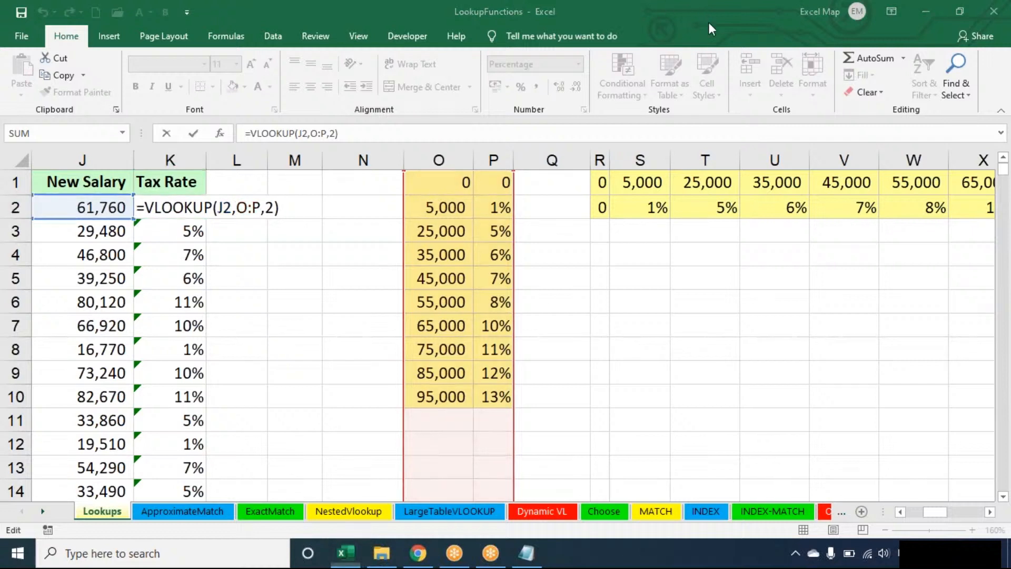
pyautogui.press('XF86AudioRaiseVolume')
pyautogui.press('XF86AudioRaiseVolume')
pyautogui.press('XF86AudioRaiseVolume')
pyautogui.press('XF86AudioRaiseVolume')
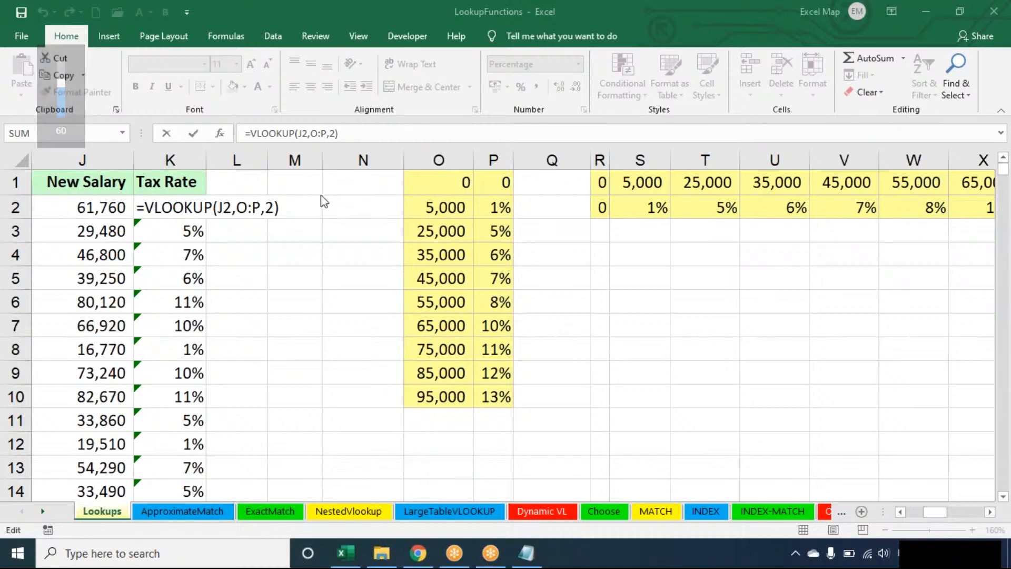
# Run error checking on the Tax Rate formulas and lock the flagged unprotected cells K2 and K3.
pyautogui.click(294, 207)
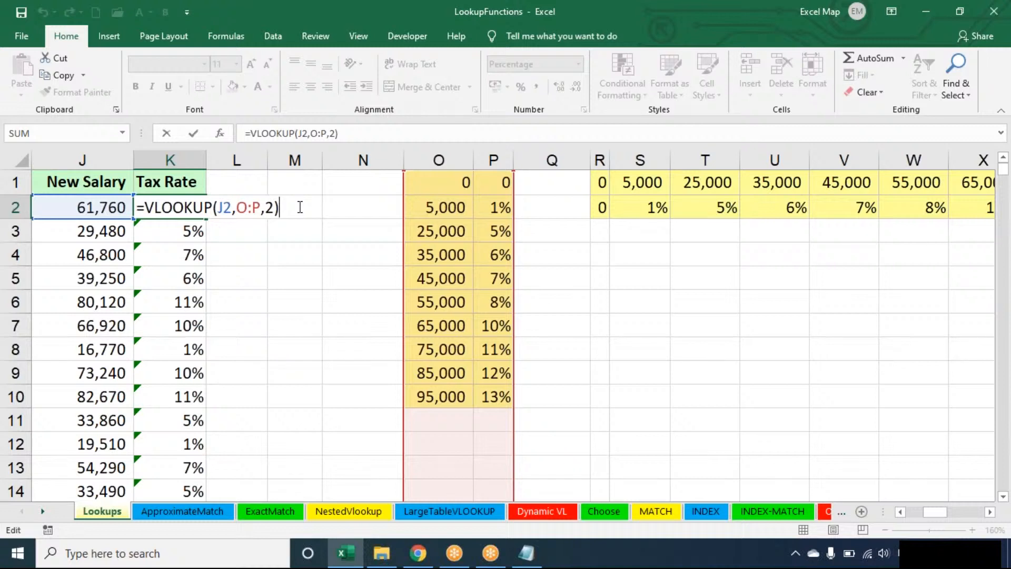
pyautogui.hotkey('ctrl', 'Return')
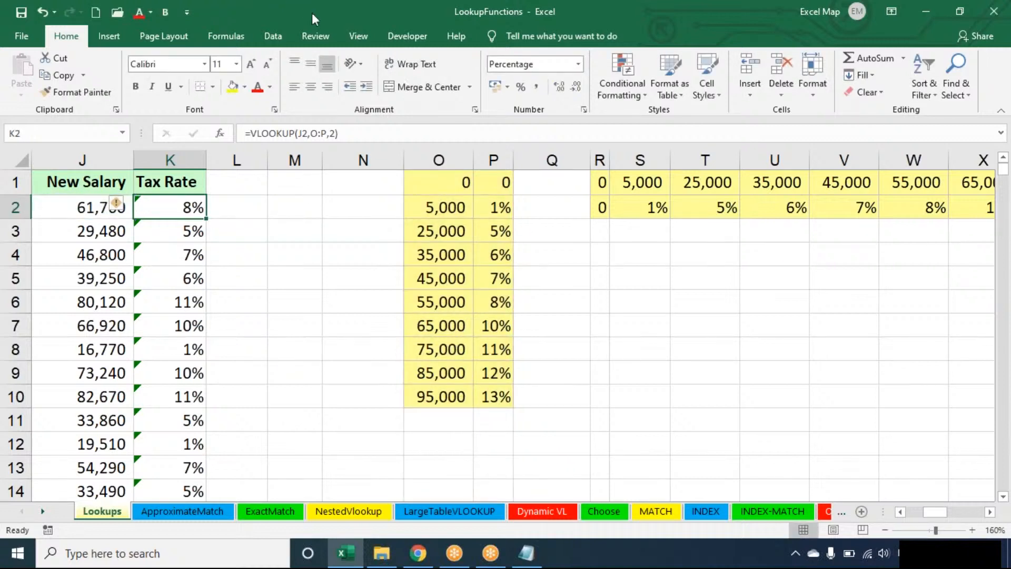
pyautogui.click(240, 38)
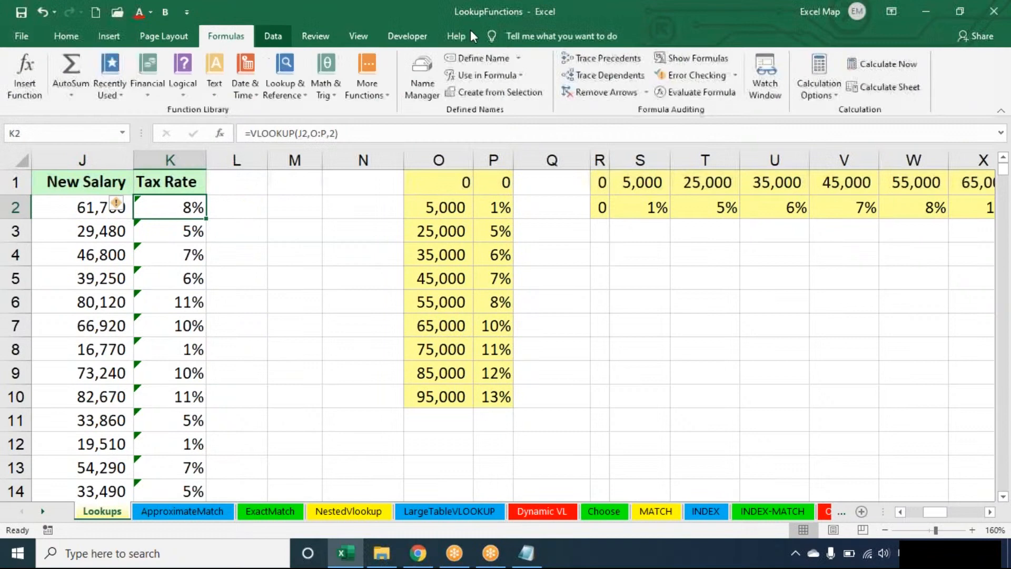
pyautogui.click(685, 75)
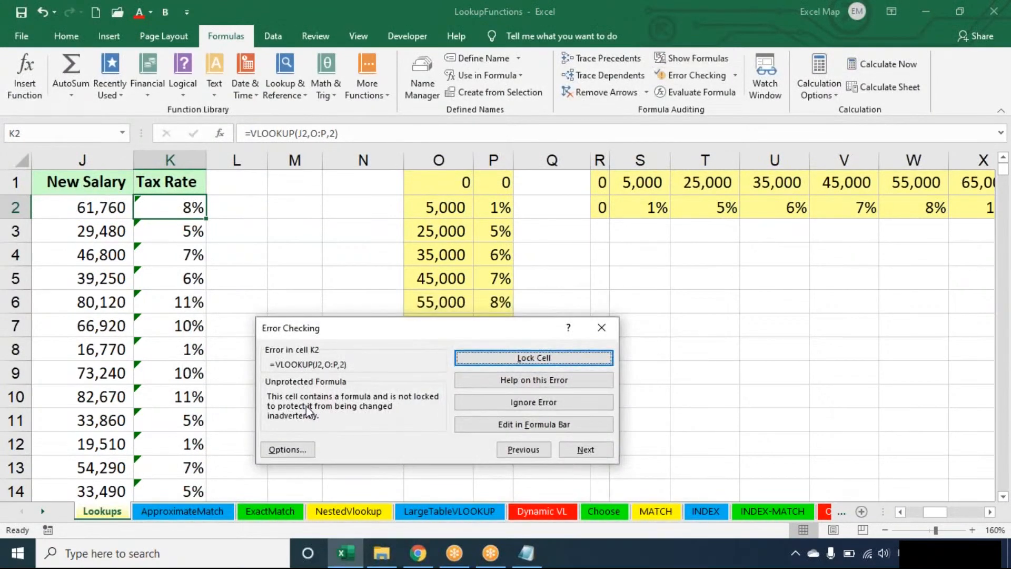
pyautogui.click(557, 358)
pyautogui.click(555, 357)
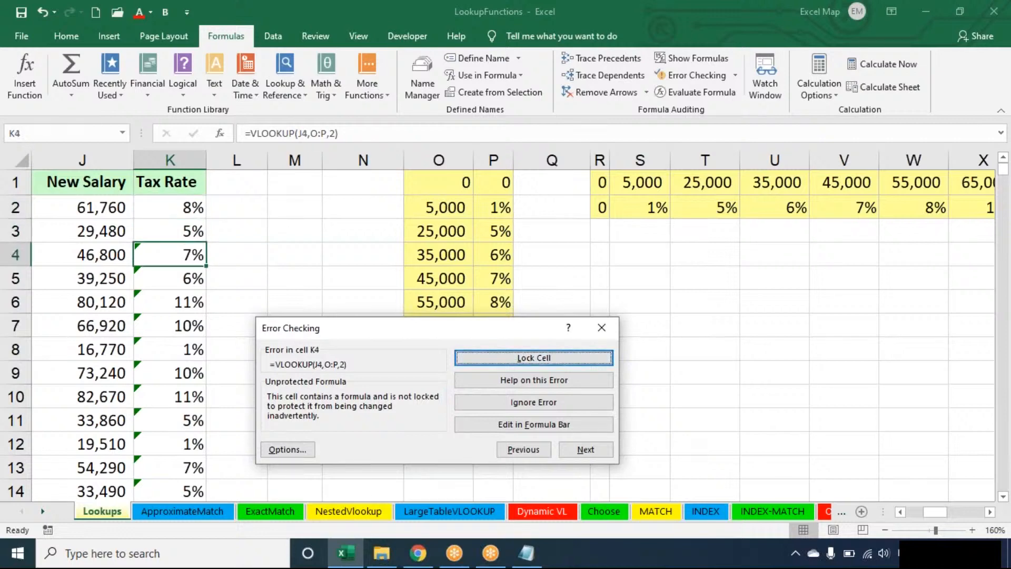
# Close error checking and lock all cells of the Tax Rate column K at once.
pyautogui.click(173, 159)
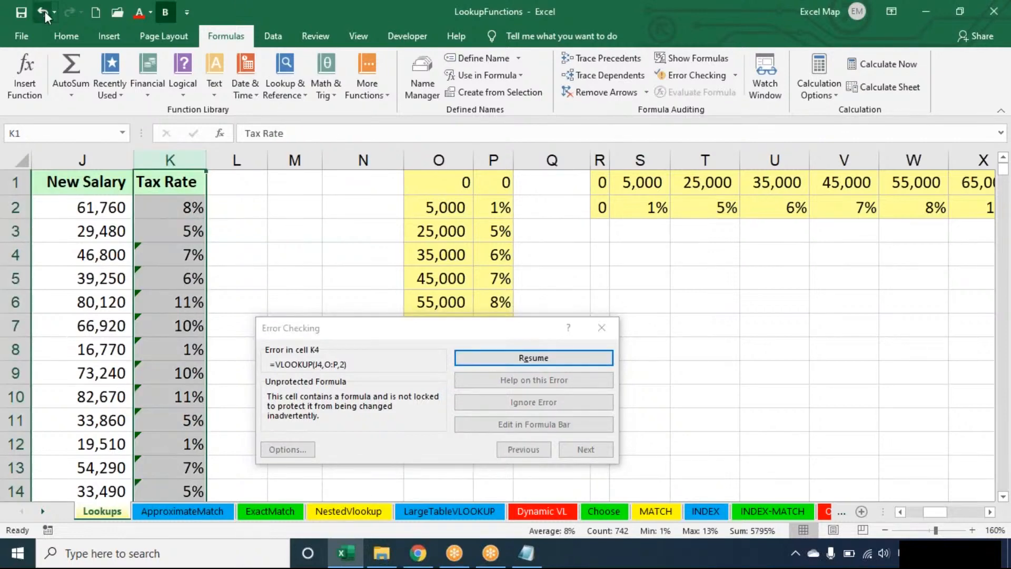
pyautogui.click(65, 36)
pyautogui.click(756, 63)
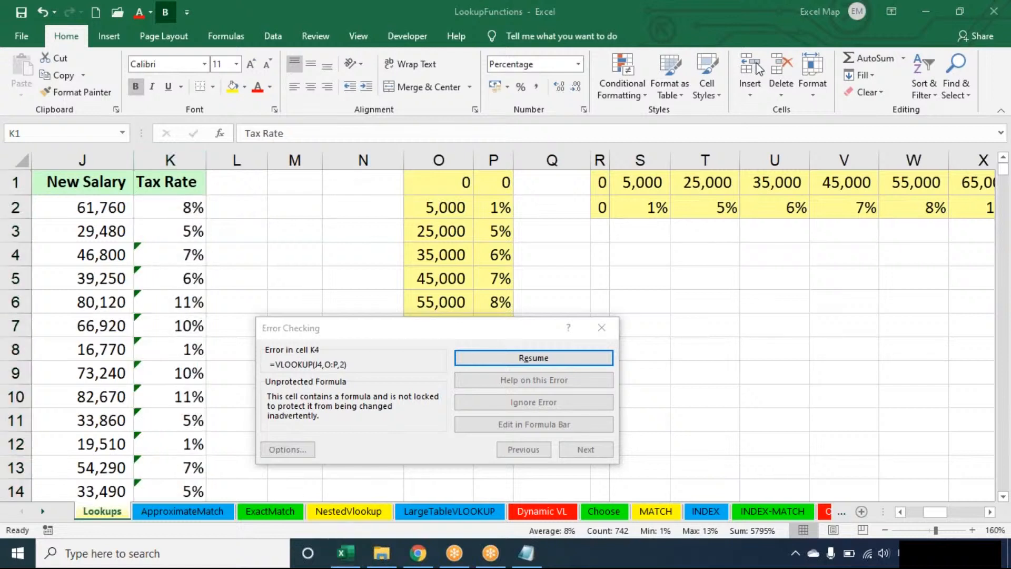
pyautogui.click(825, 95)
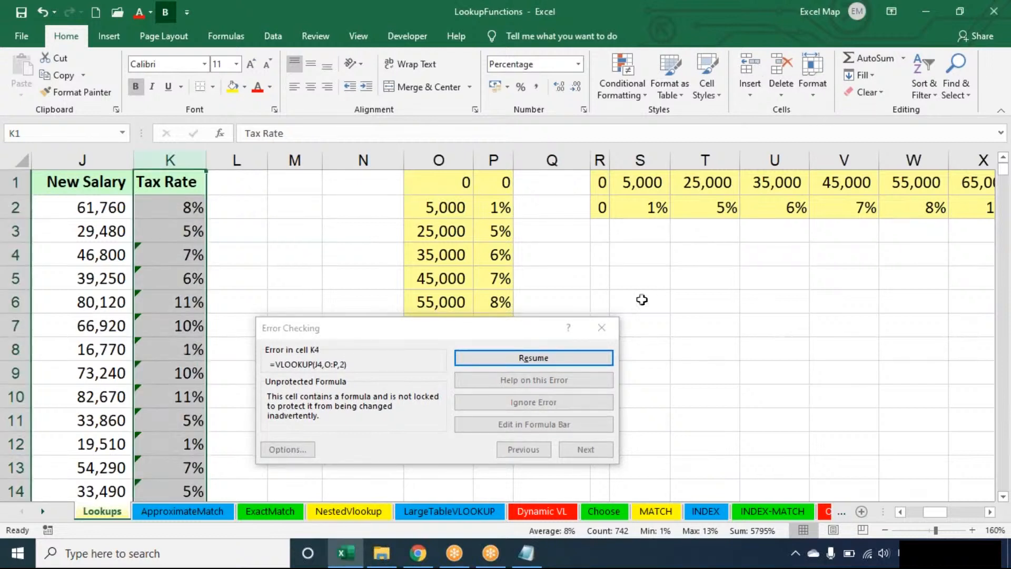
pyautogui.click(601, 327)
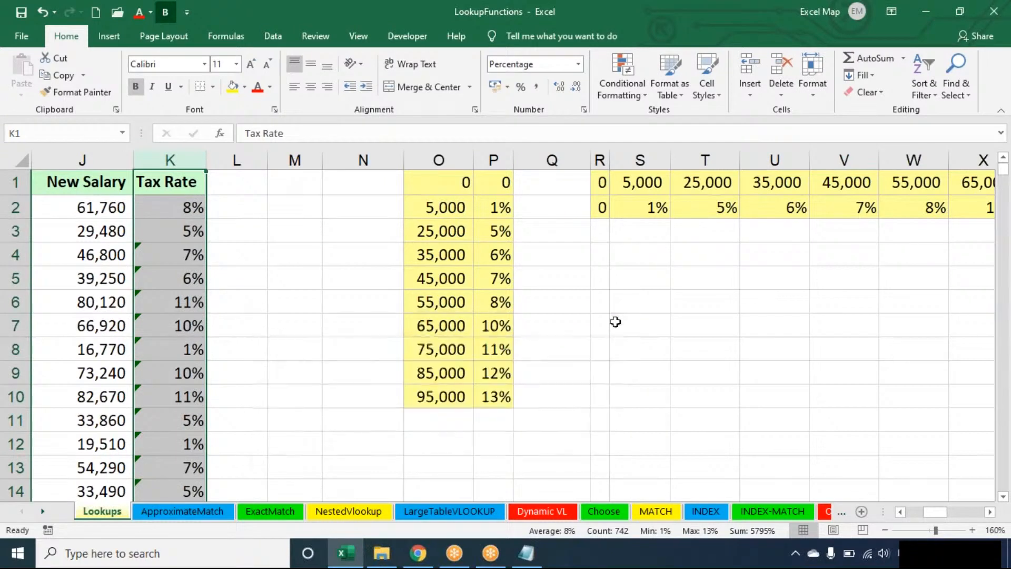
pyautogui.click(812, 84)
pyautogui.click(839, 359)
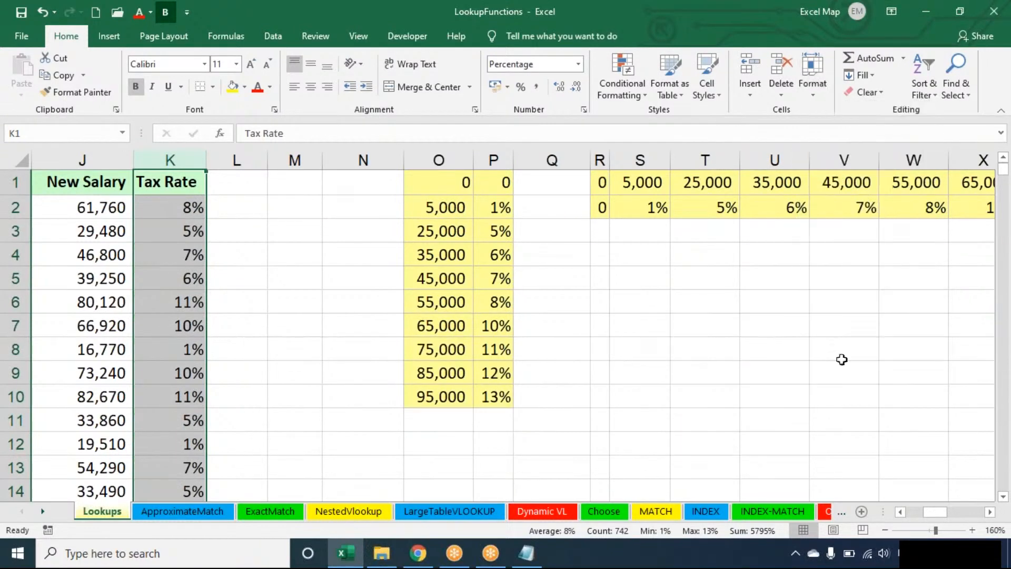
pyautogui.click(187, 316)
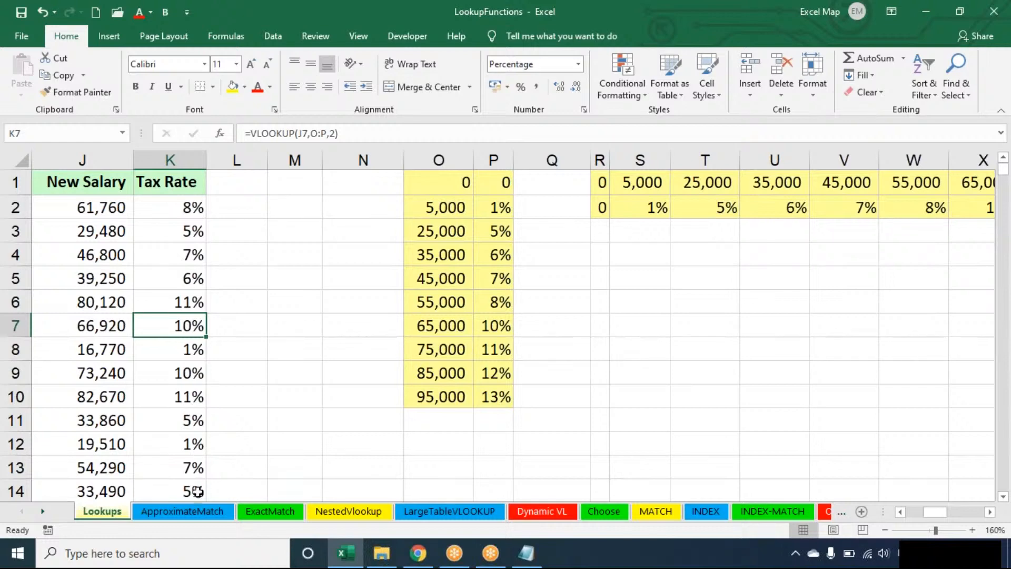
# On the ApproximateMatch sheet, clear all Tax Rate formulas from I2 down and lock the emptied cells.
pyautogui.click(198, 511)
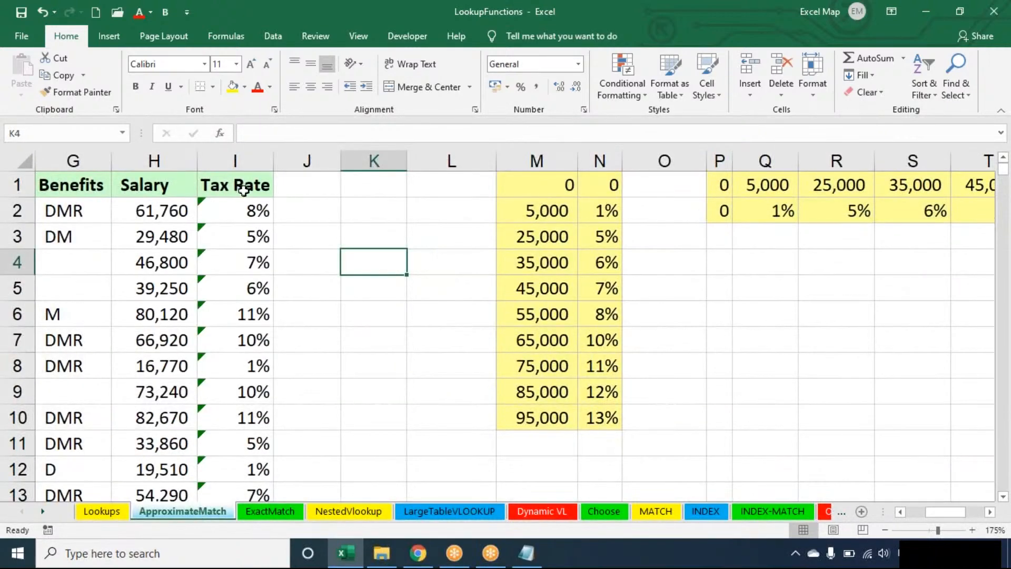
pyautogui.click(238, 213)
pyautogui.hotkey('ctrl', 'shift', 'Down')
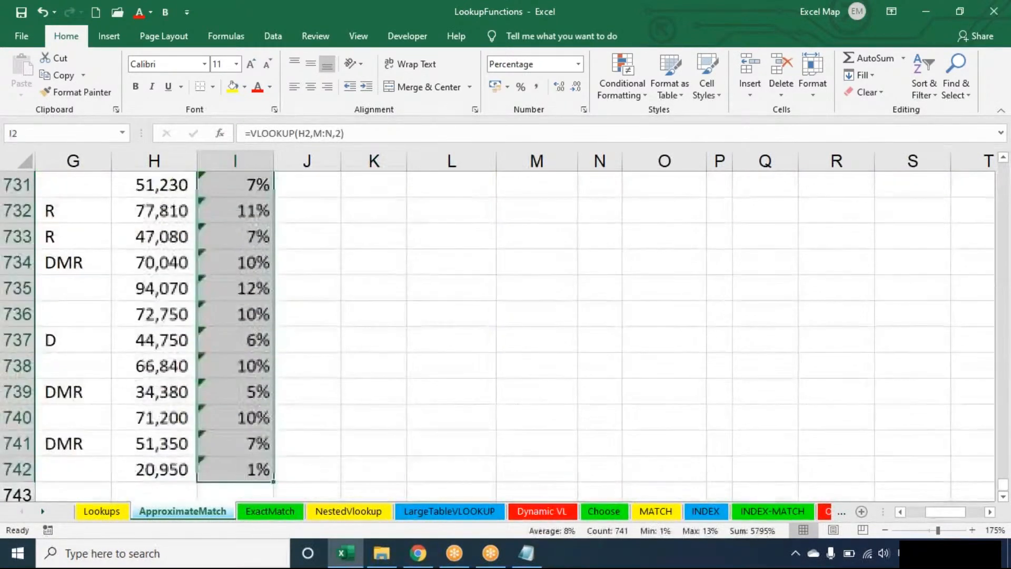
pyautogui.press('Delete')
pyautogui.hotkey('ctrl', 'BackSpace')
pyautogui.click(813, 81)
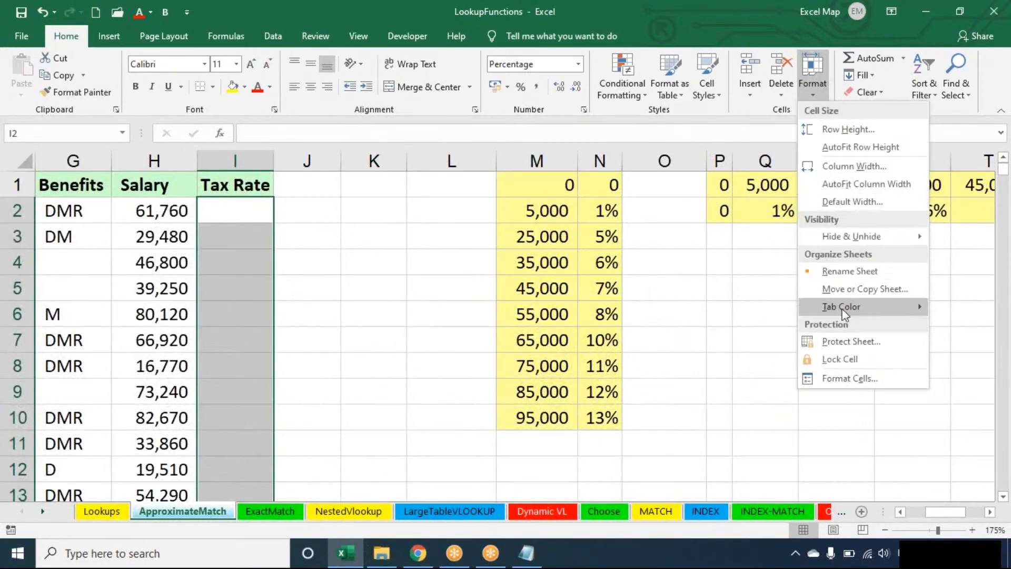
pyautogui.click(834, 361)
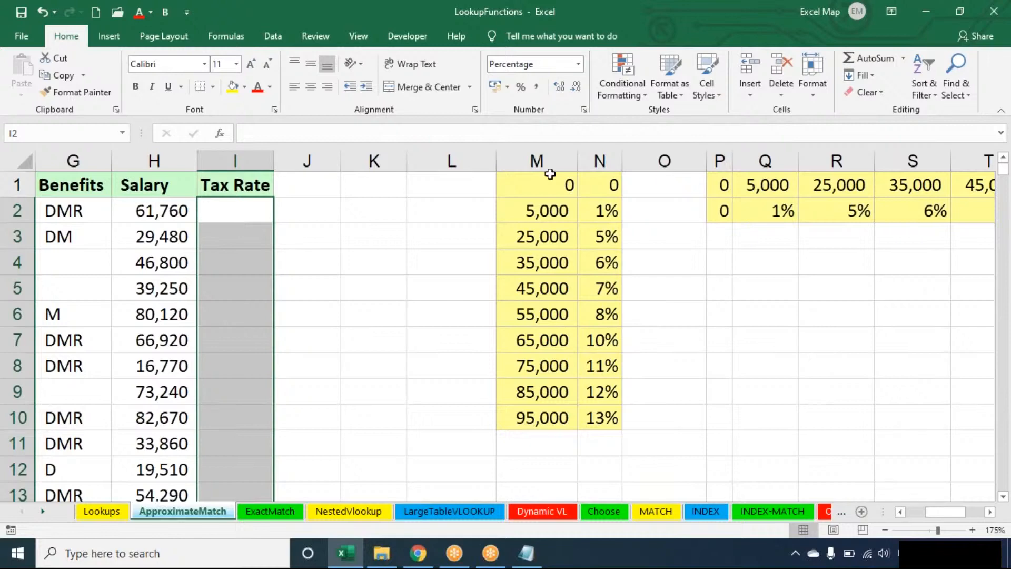
# Delete columns M:N, which hold the vertical tax table, from the ApproximateMatch sheet.
pyautogui.moveTo(538, 161); pyautogui.dragTo(585, 162)
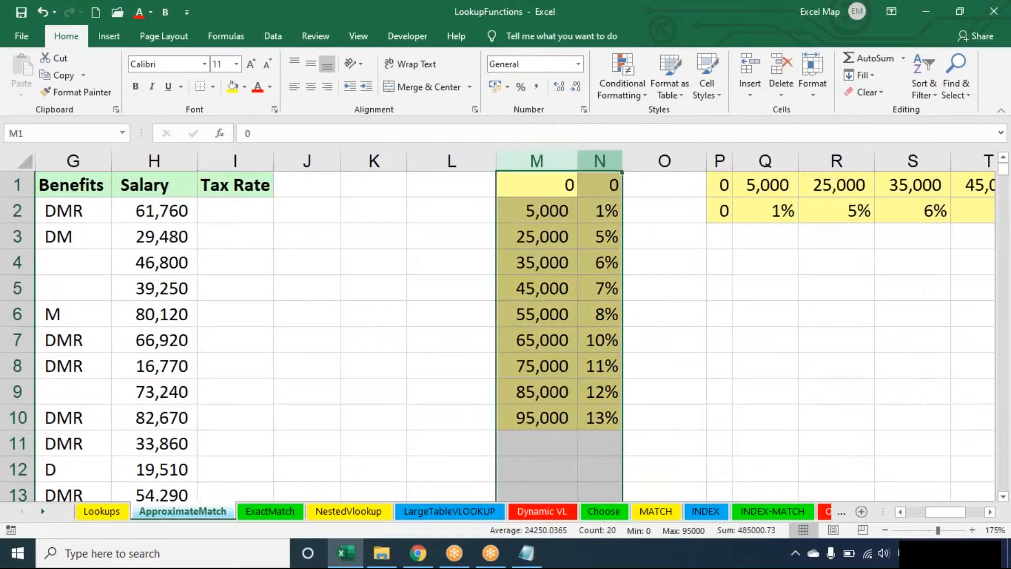
pyautogui.hotkey('ctrl', '-')
pyautogui.click(835, 487)
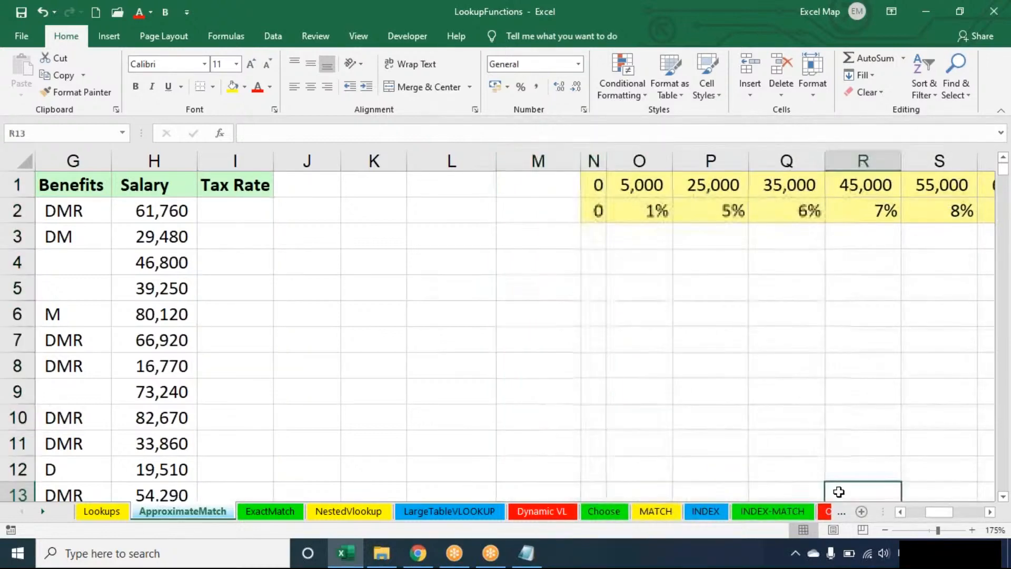
# Narrow the empty columns L and M so the whole horizontal tax table fits in view at 150% zoom.
pyautogui.click(990, 511)
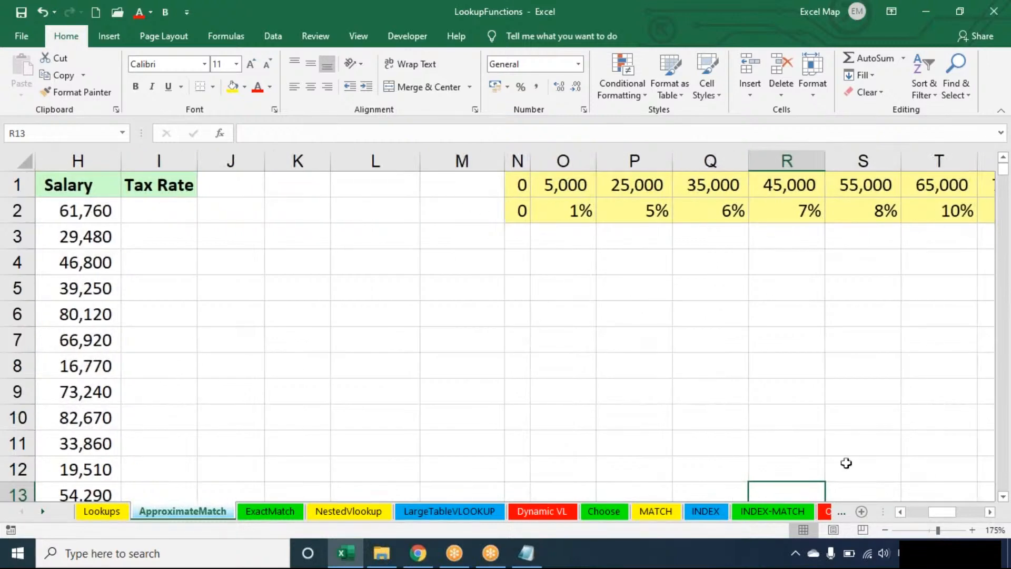
pyautogui.click(884, 530)
pyautogui.click(884, 530)
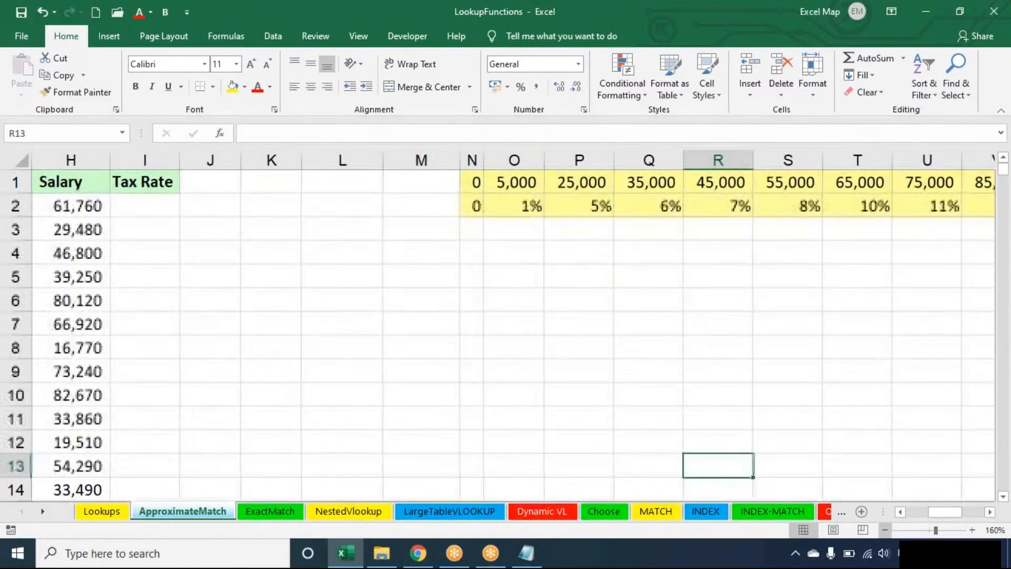
pyautogui.click(884, 530)
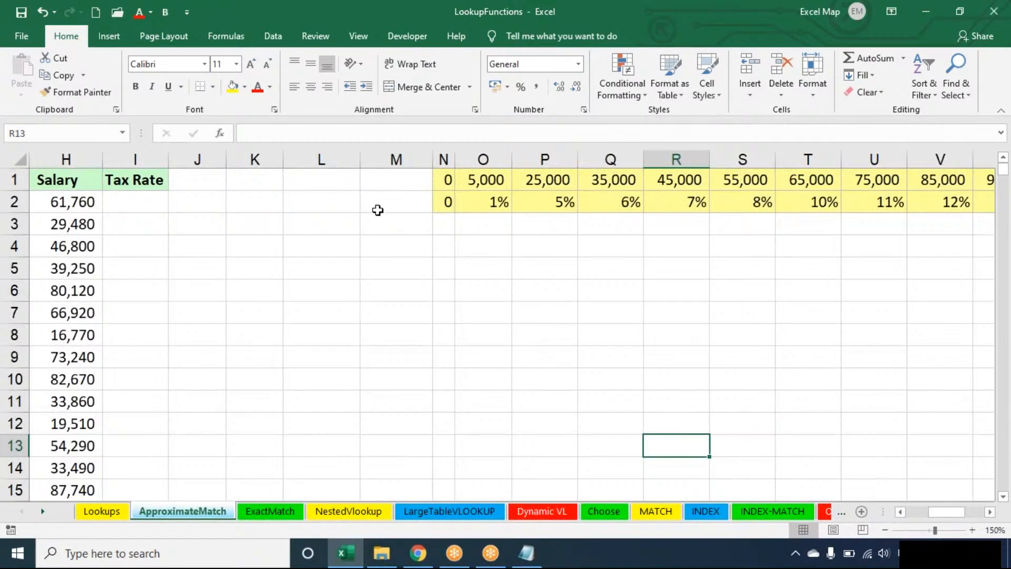
pyautogui.moveTo(432, 160); pyautogui.dragTo(333, 159)
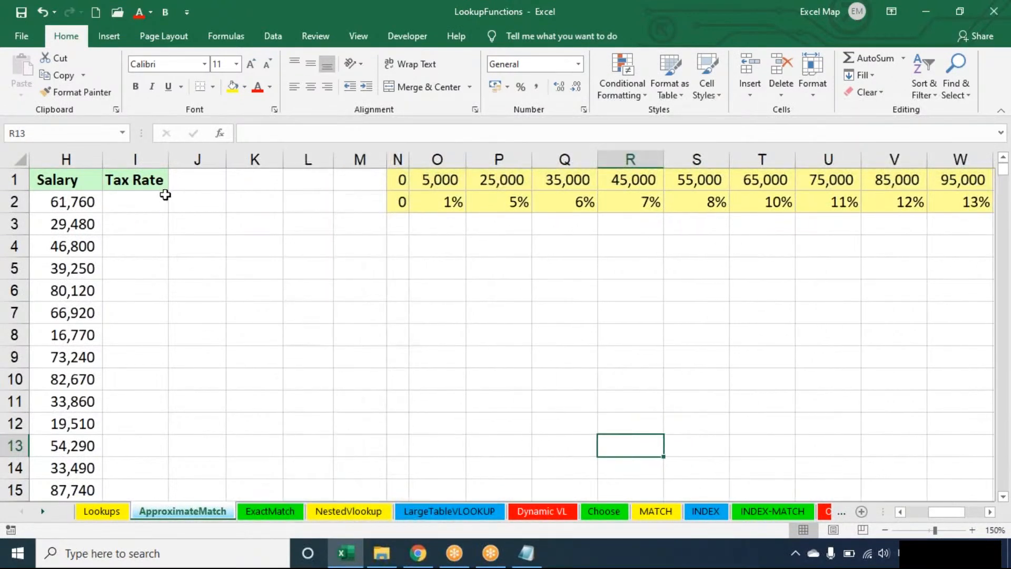
# Enter =VLOOKUP(H2,$N$1:$W$2,2) in I2 and fill the formula down the Tax Rate column.
pyautogui.click(164, 195)
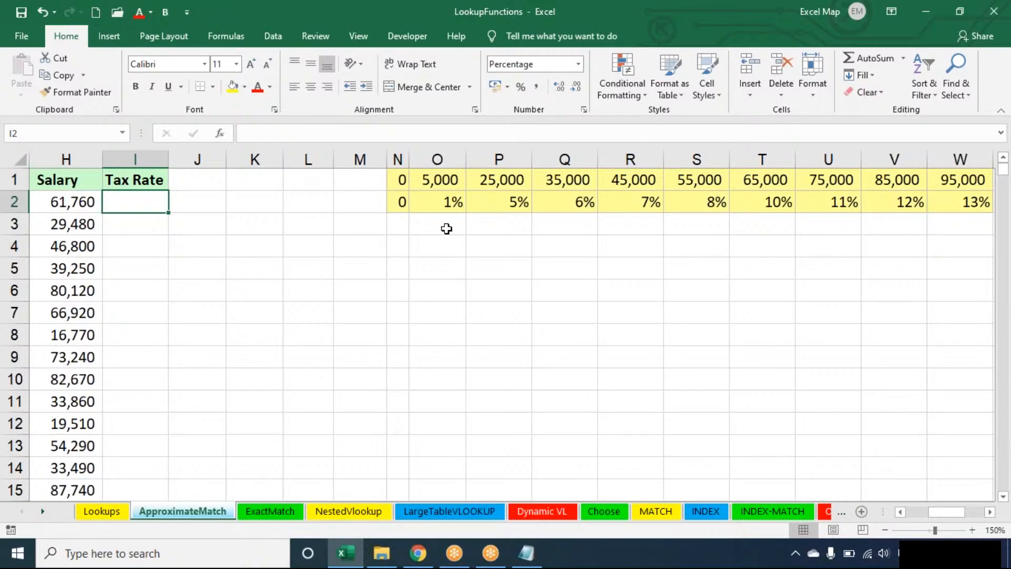
pyautogui.write('=VLOOKUP(')
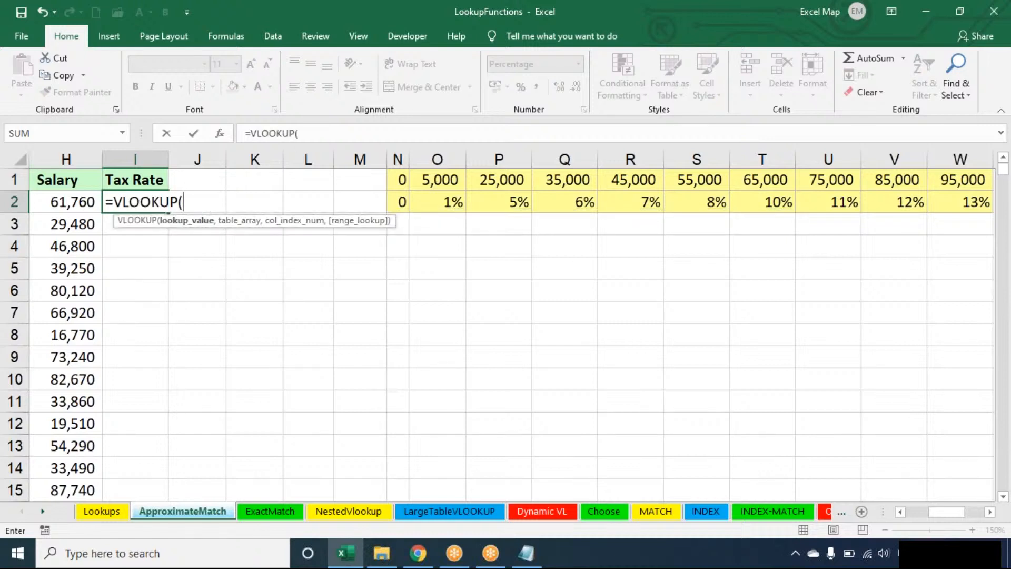
pyautogui.press('Left')
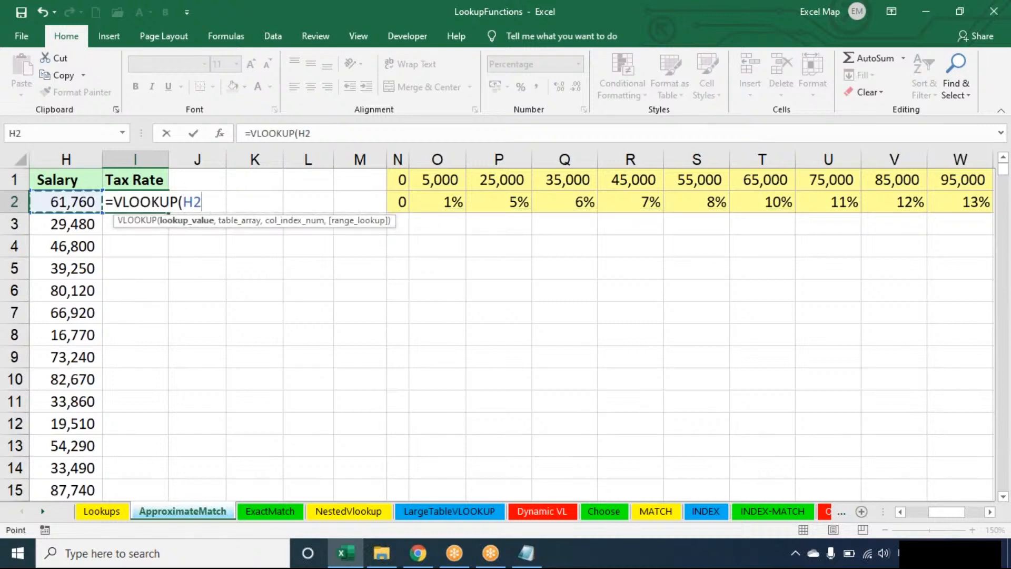
pyautogui.write(',')
pyautogui.moveTo(406, 183); pyautogui.dragTo(966, 203)
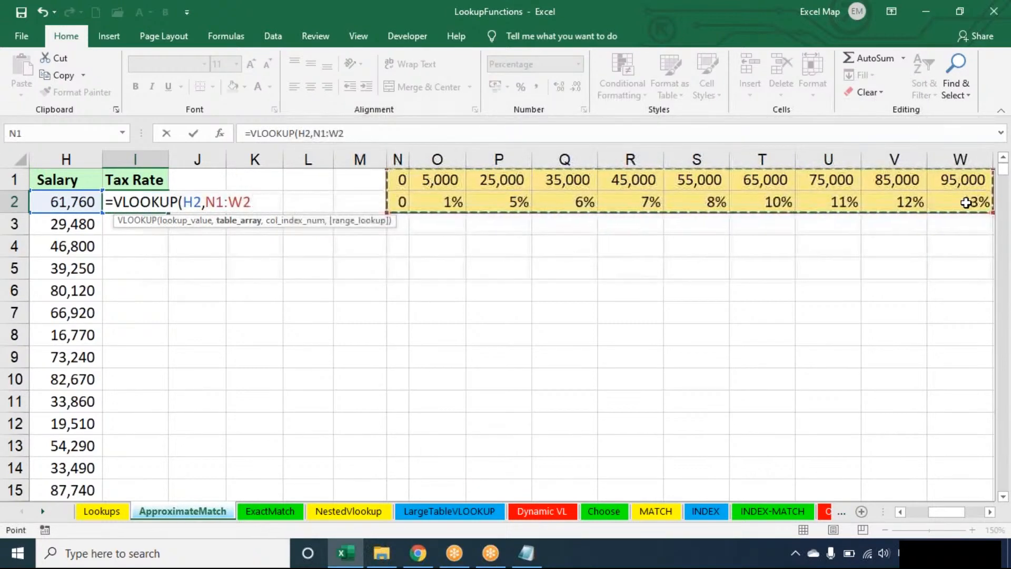
pyautogui.press('F4')
pyautogui.write(',2)')
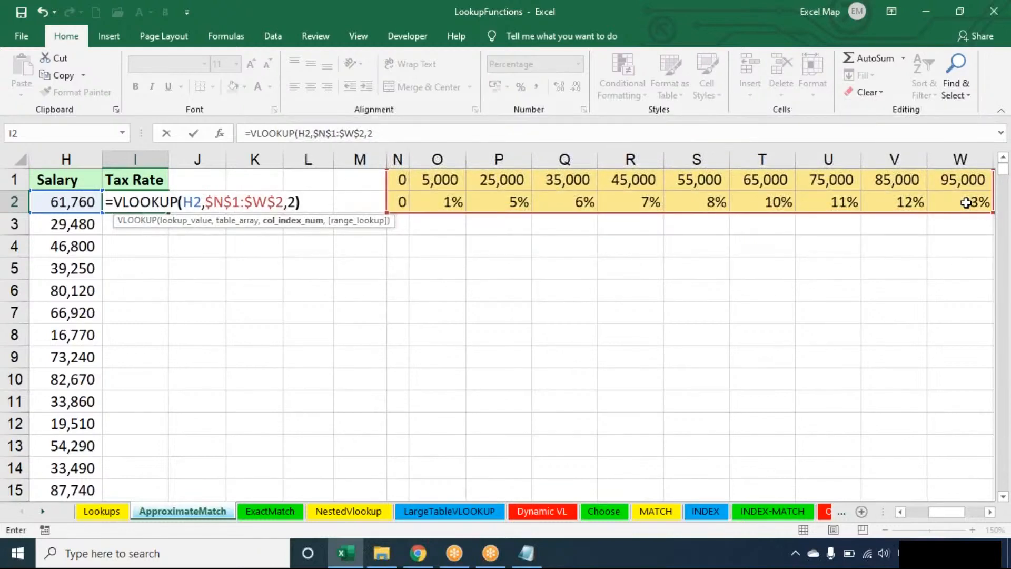
pyautogui.press('Return')
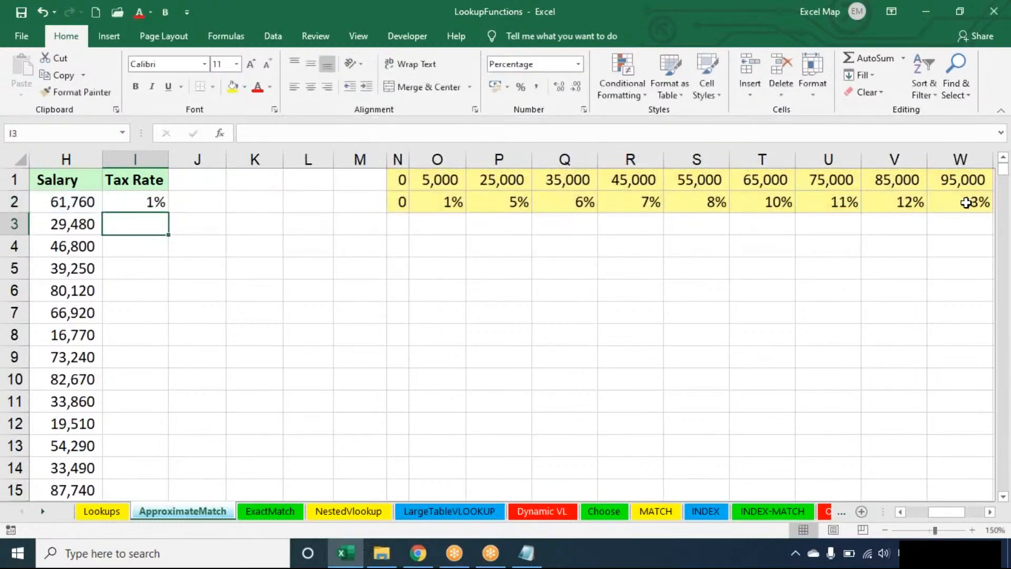
pyautogui.click(139, 198)
pyautogui.doubleClick(168, 212)
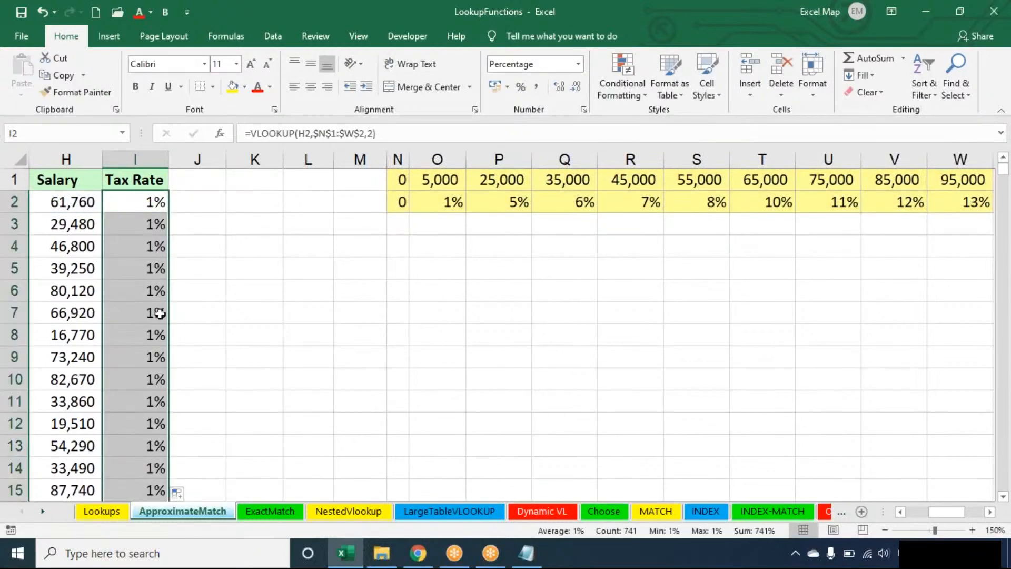
# Change I2's function from VLOOKUP to HLOOKUP and fill the formula down the Tax Rate column.
pyautogui.doubleClick(152, 202)
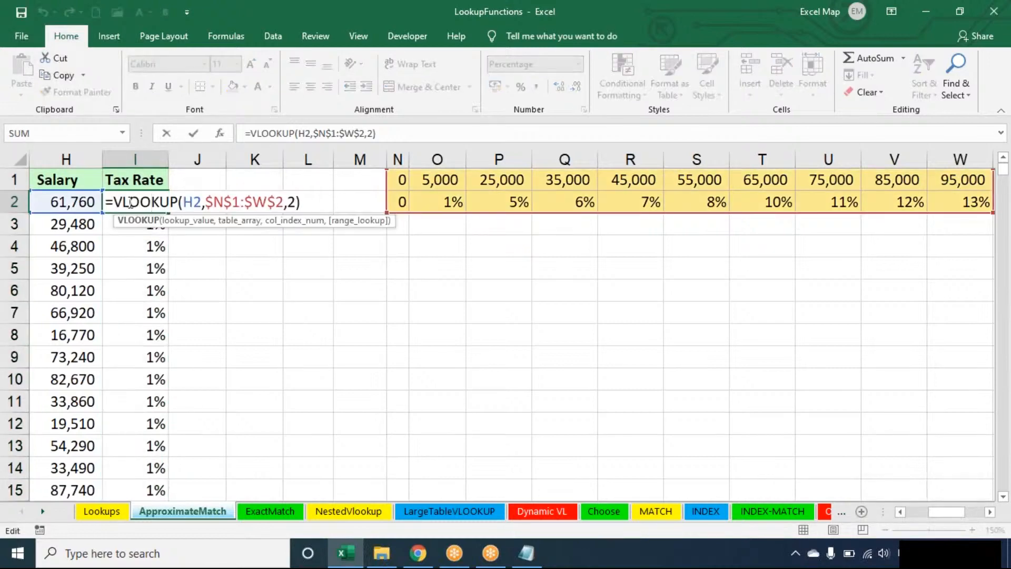
pyautogui.click(124, 202)
pyautogui.press('BackSpace')
pyautogui.write('H')
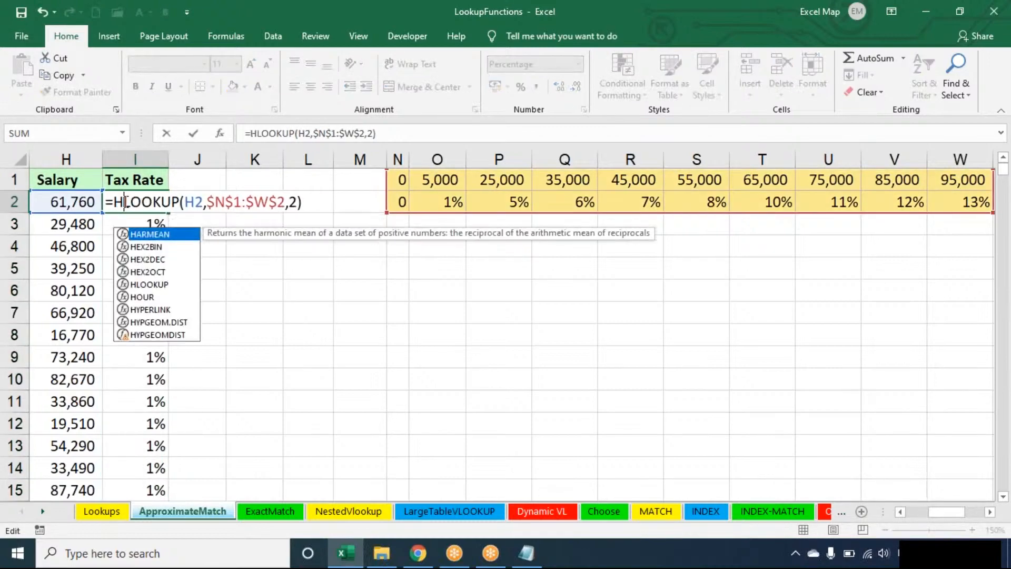
pyautogui.press('Return')
pyautogui.click(155, 203)
pyautogui.doubleClick(168, 212)
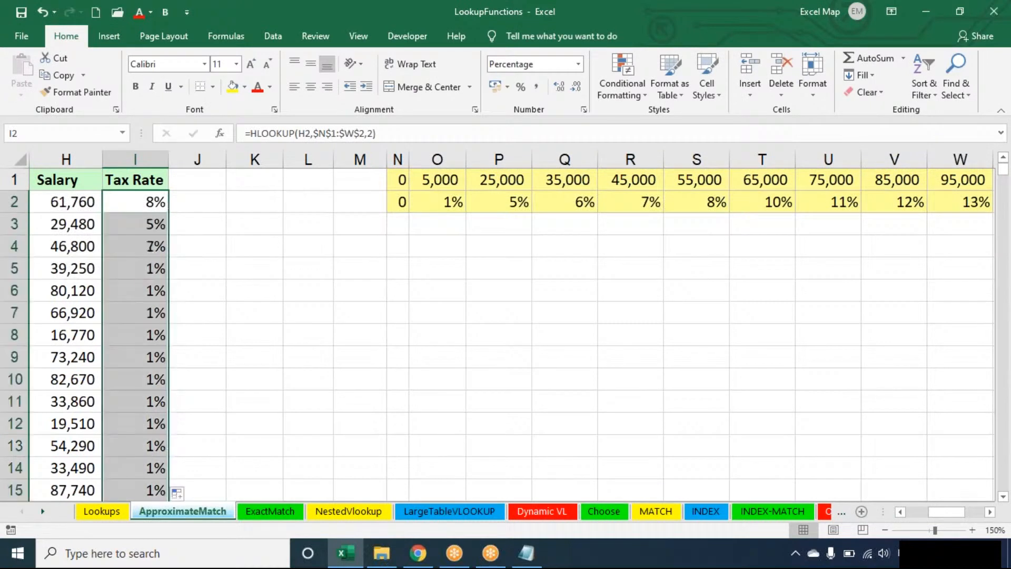
# Inspect the table range and row index arguments of the HLOOKUP formula in I2.
pyautogui.doubleClick(160, 203)
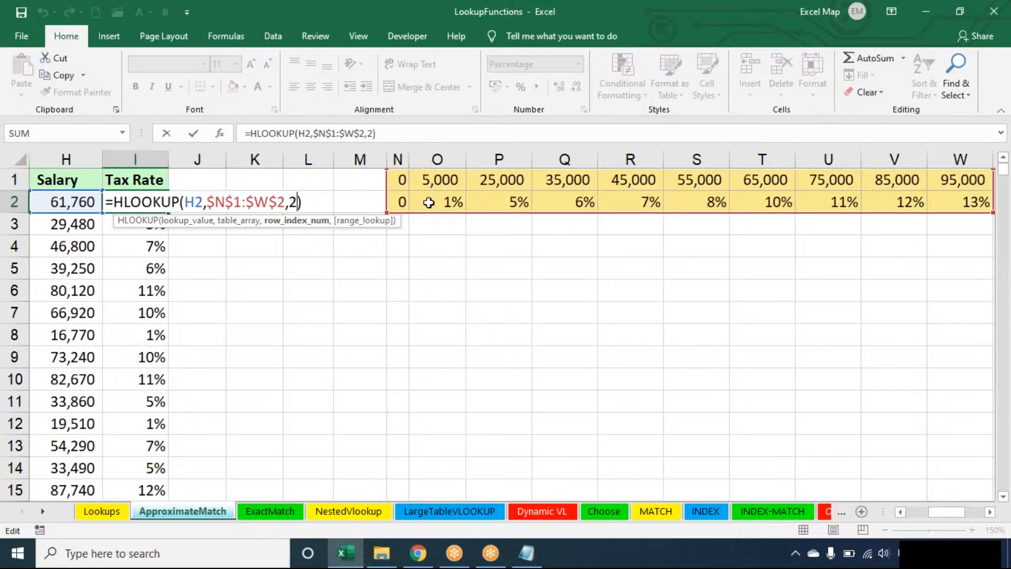
pyautogui.click(324, 203)
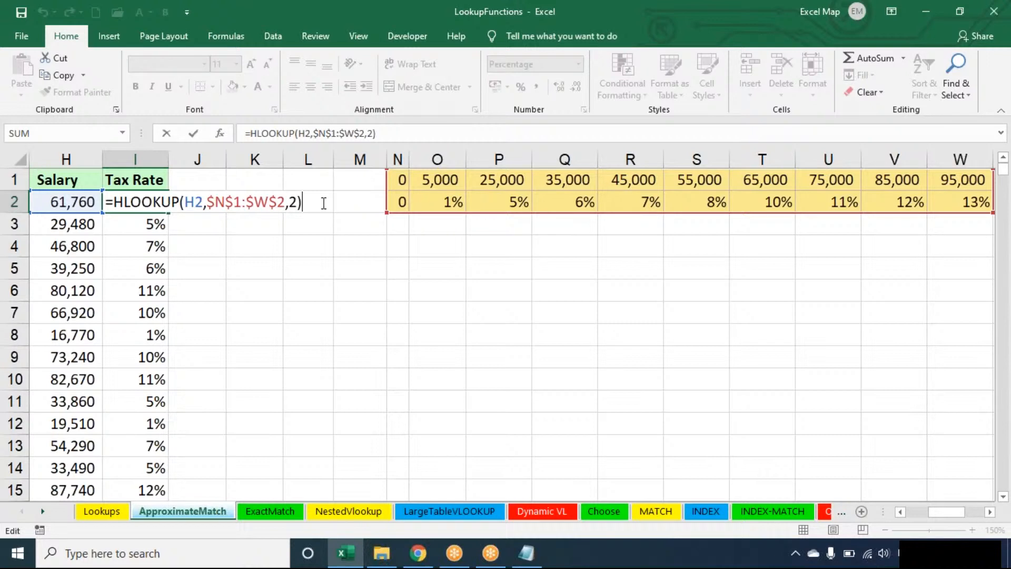
pyautogui.press('XF86AudioRaiseVolume')
pyautogui.press('XF86AudioRaiseVolume')
pyautogui.hotkey('ctrl', 'Return')
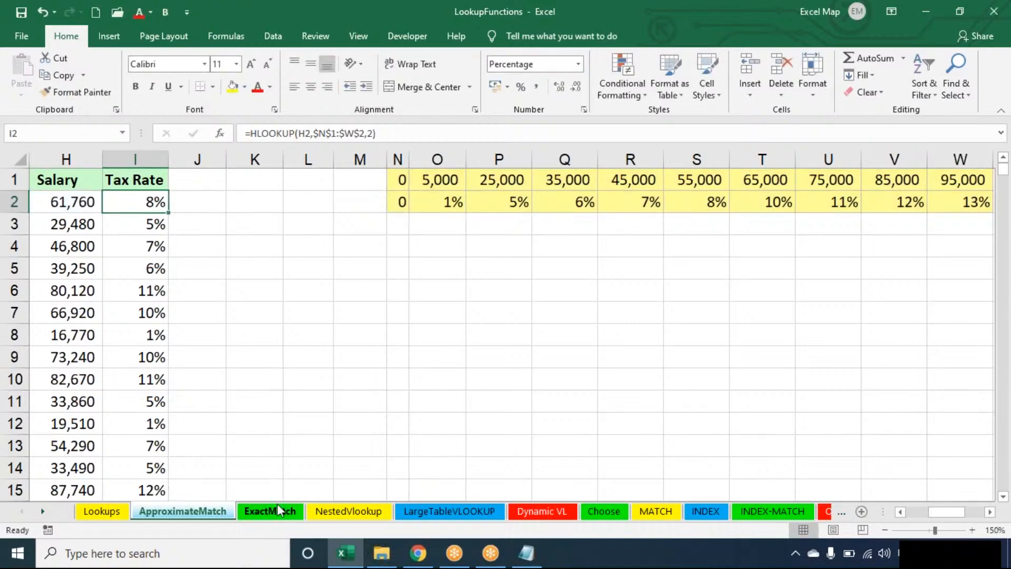
# Clear the Numerical Score formulas in F2:F13 on the ExactMatch sheet.
pyautogui.click(278, 509)
pyautogui.click(629, 205)
pyautogui.hotkey('ctrl', 'shift', 'Down')
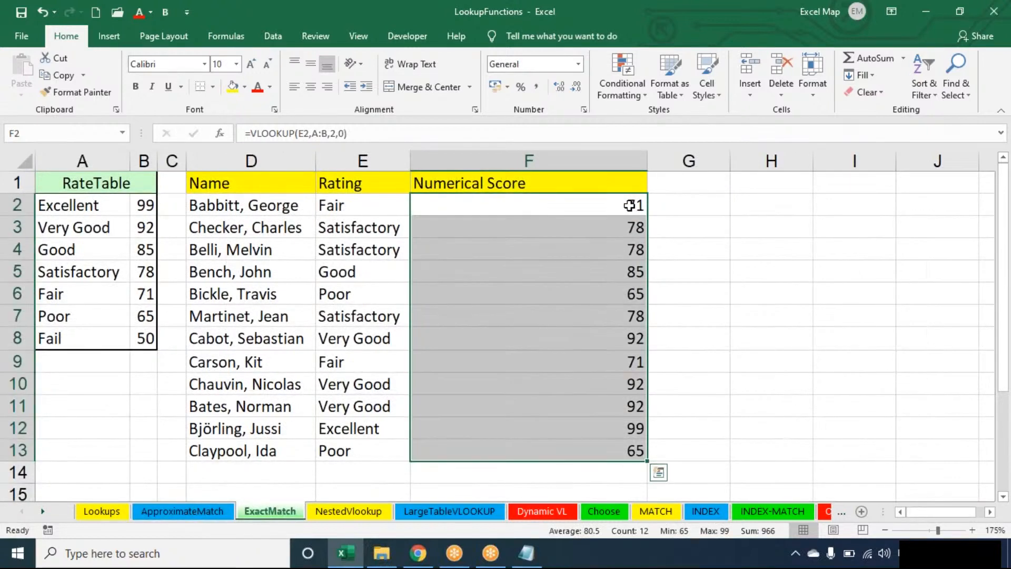
pyautogui.press('Delete')
pyautogui.click(627, 205)
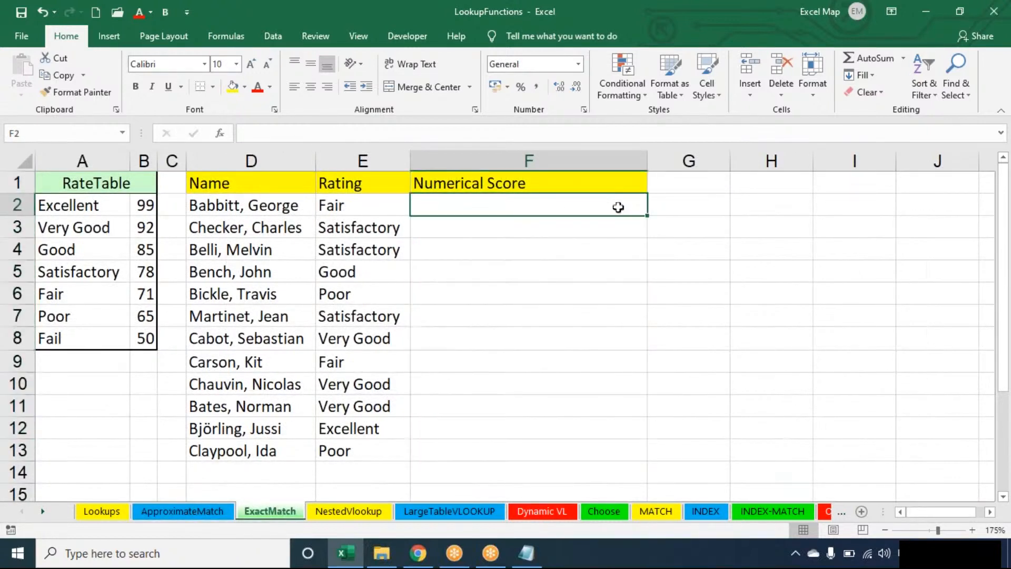
# Examine the Name and Rating columns and the RateTable that supplies the numerical scores.
pyautogui.click(263, 158)
pyautogui.click(346, 158)
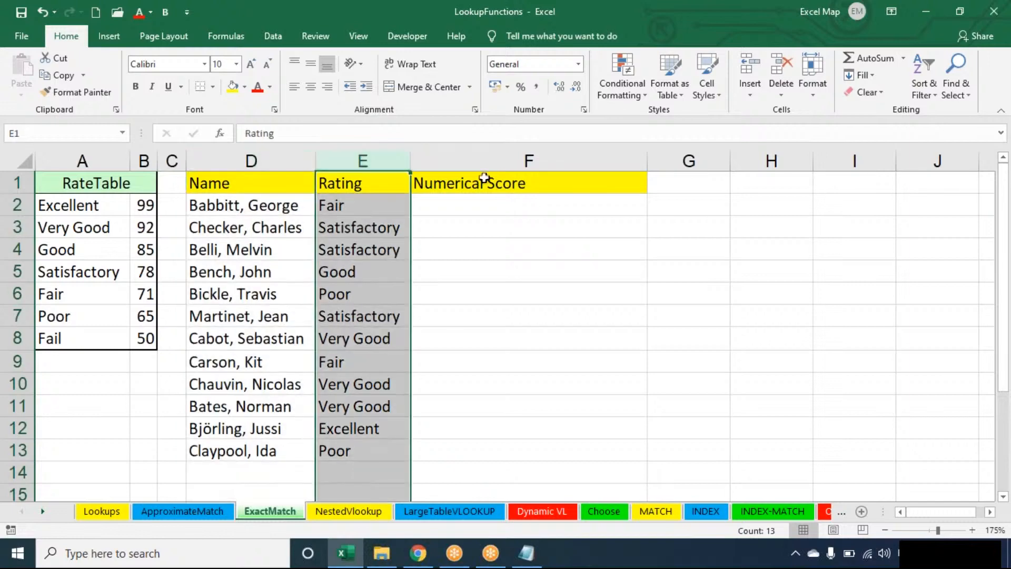
pyautogui.click(497, 198)
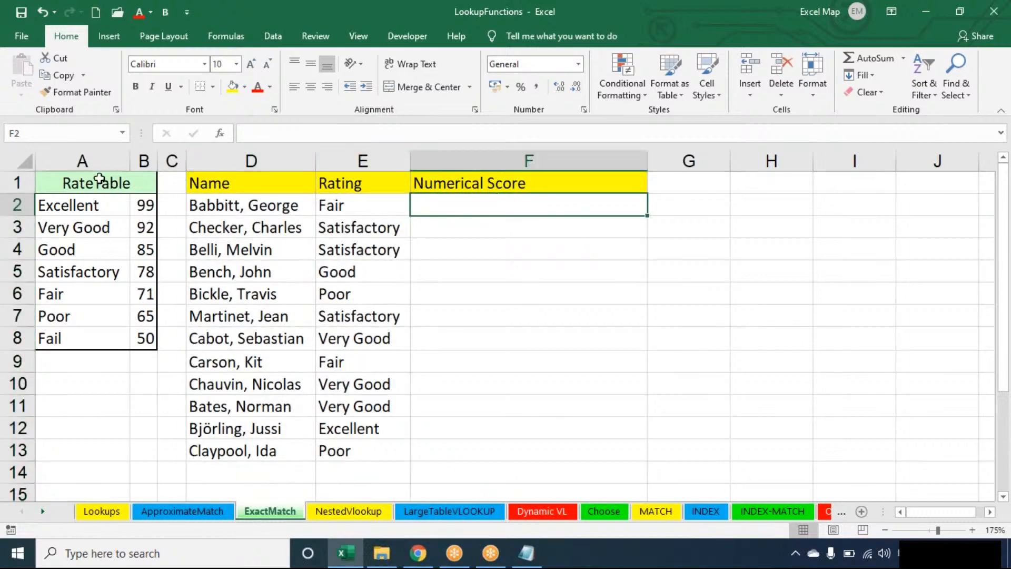
pyautogui.click(84, 159)
pyautogui.click(90, 182)
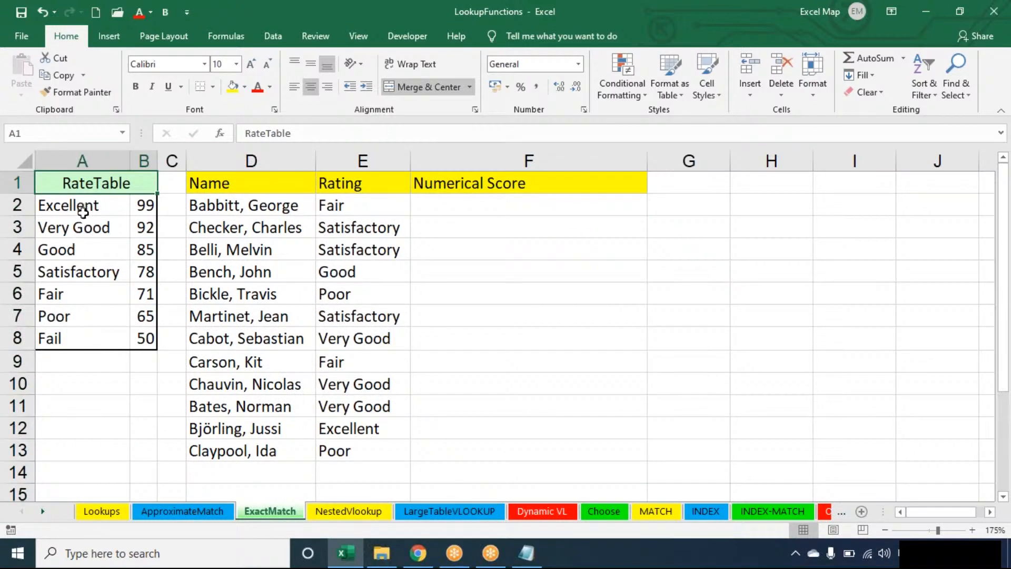
# Enter =VLOOKUP(E2,A:B,2) in F2 and fill the formula down the Numerical Score column.
pyautogui.click(472, 201)
pyautogui.write('=')
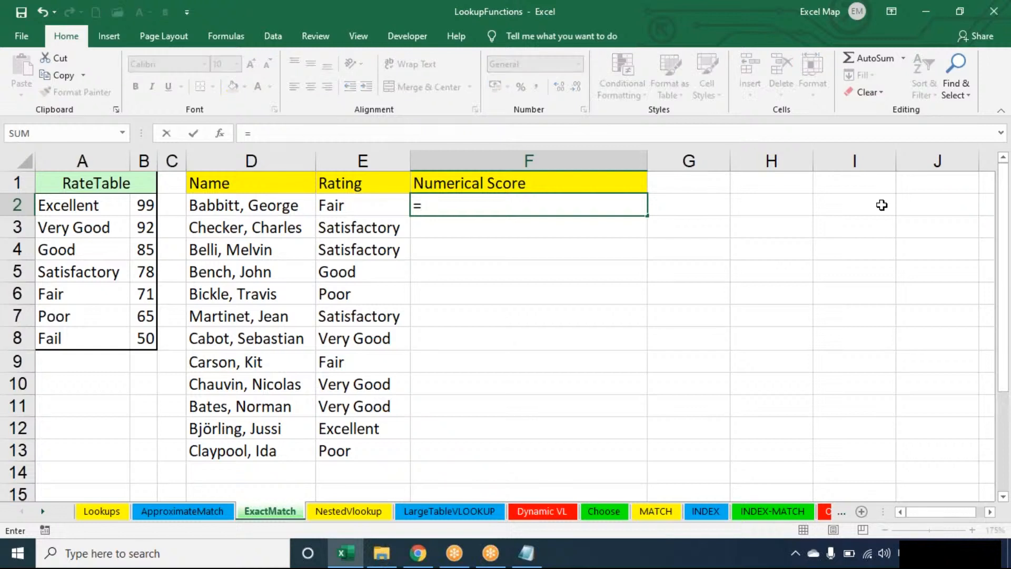
pyautogui.write('VLOOKUP(')
pyautogui.press('Left')
pyautogui.press('Left')
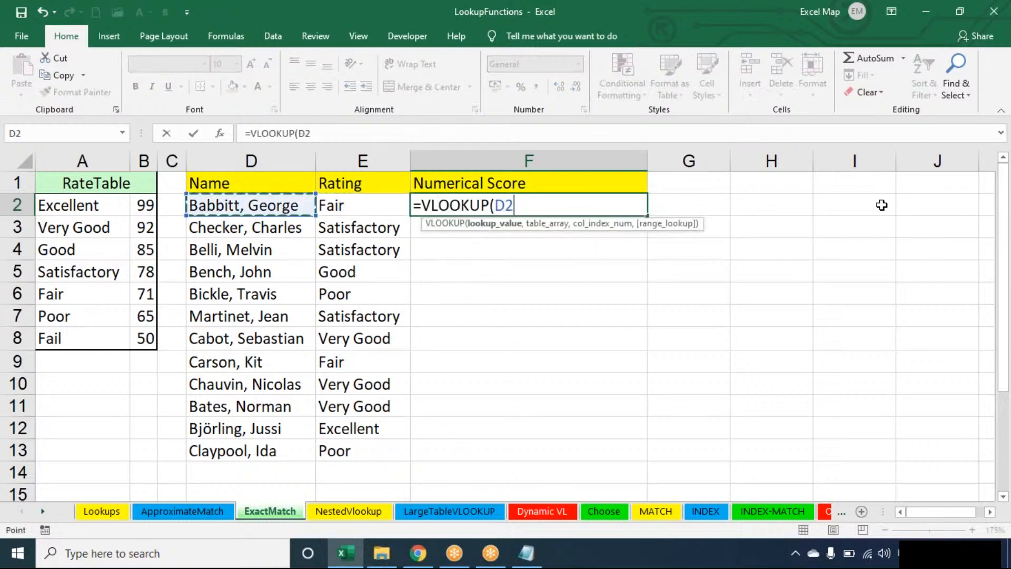
pyautogui.press('Right')
pyautogui.write(',')
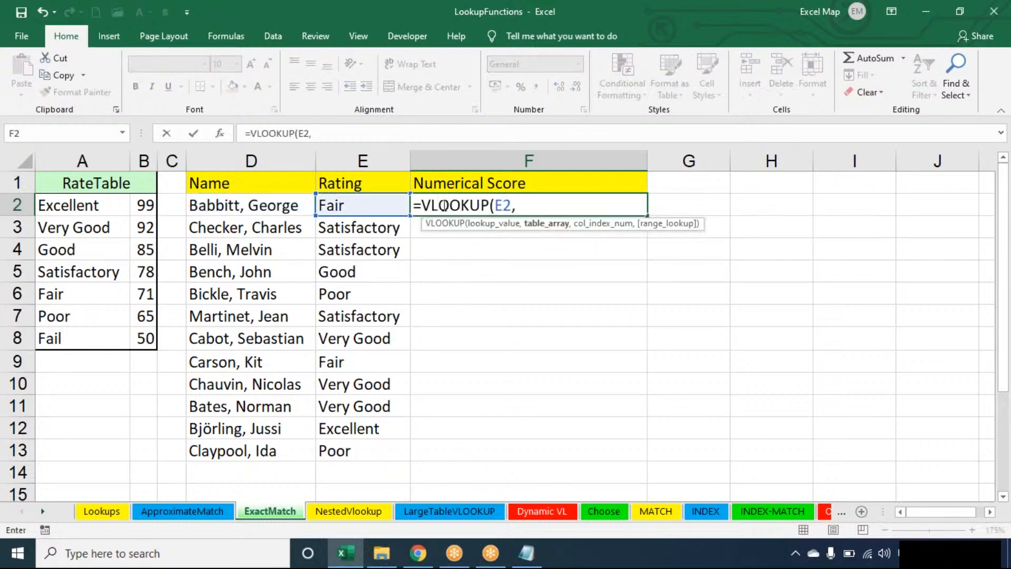
pyautogui.moveTo(81, 161); pyautogui.dragTo(102, 166)
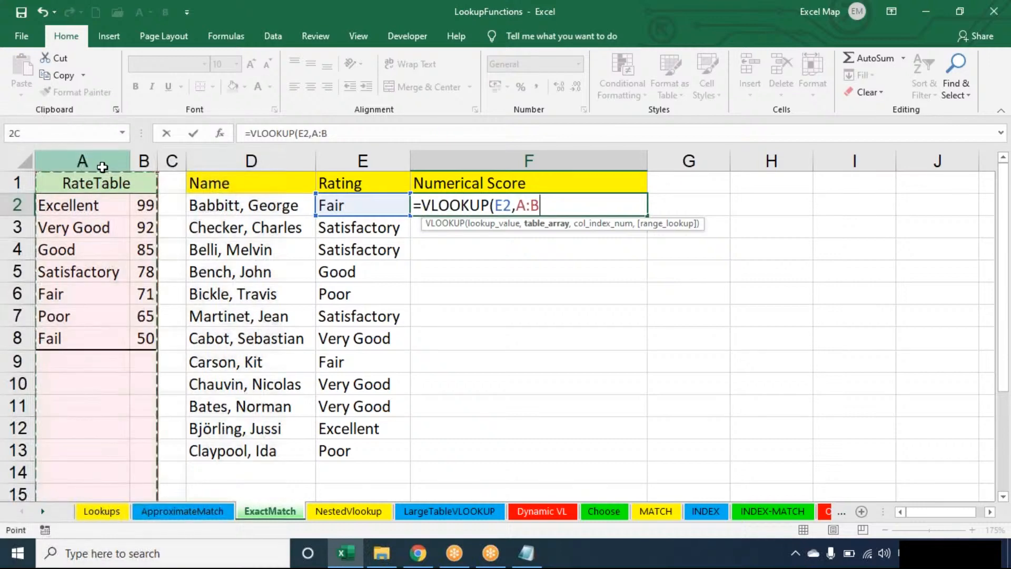
pyautogui.write(',2)')
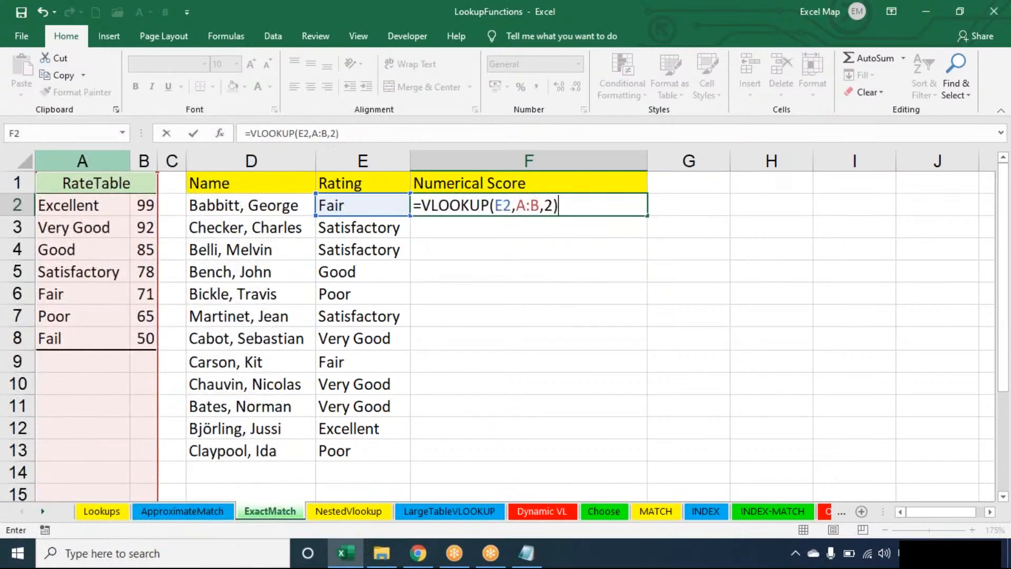
pyautogui.press('Return')
pyautogui.click(630, 211)
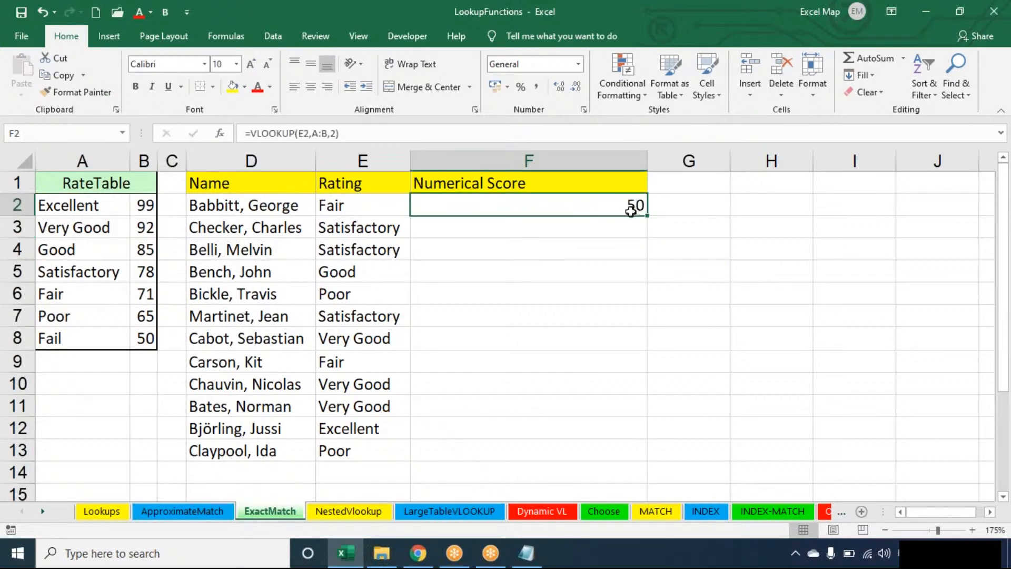
pyautogui.doubleClick(646, 215)
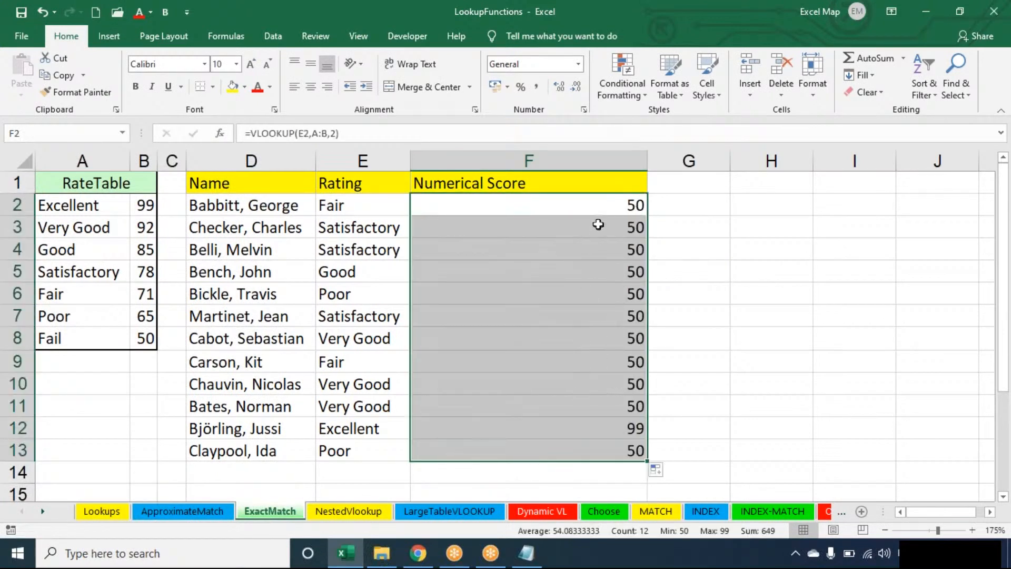
# Add the exact-match argument 0 to F2's VLOOKUP and refill the formula down the Numerical Score column.
pyautogui.doubleClick(598, 206)
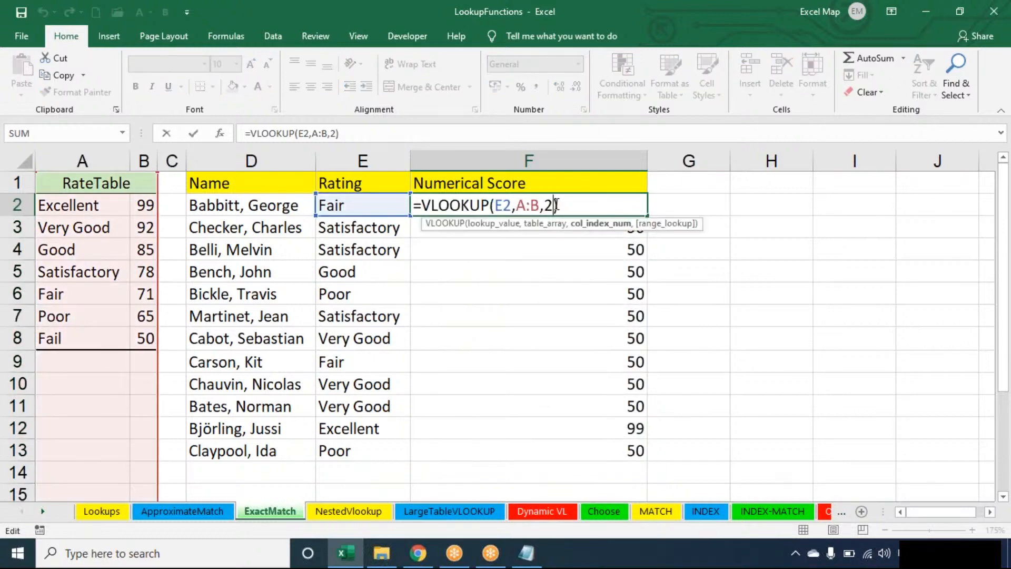
pyautogui.write(',0')
pyautogui.press('Return')
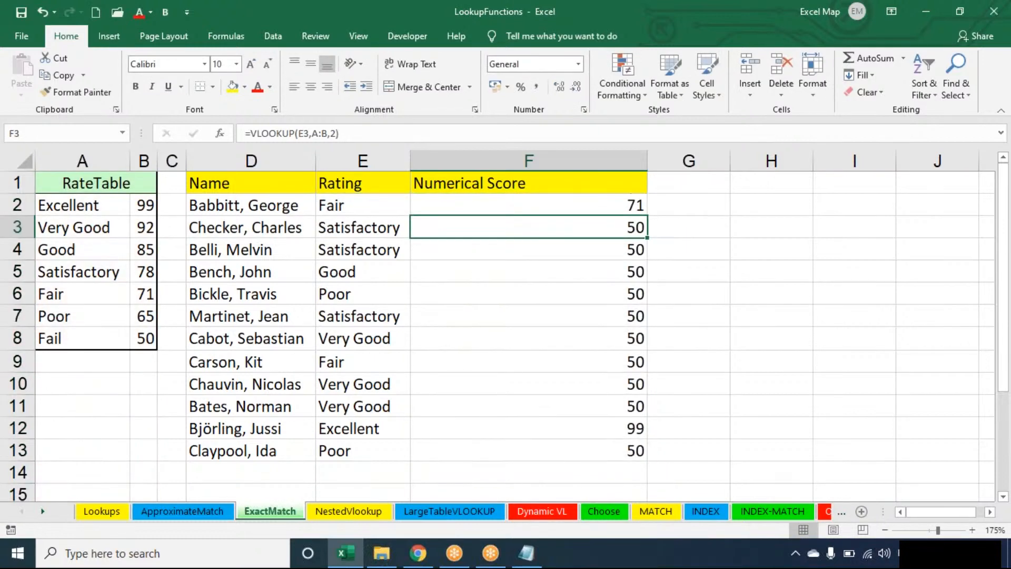
pyautogui.click(632, 206)
pyautogui.doubleClick(647, 216)
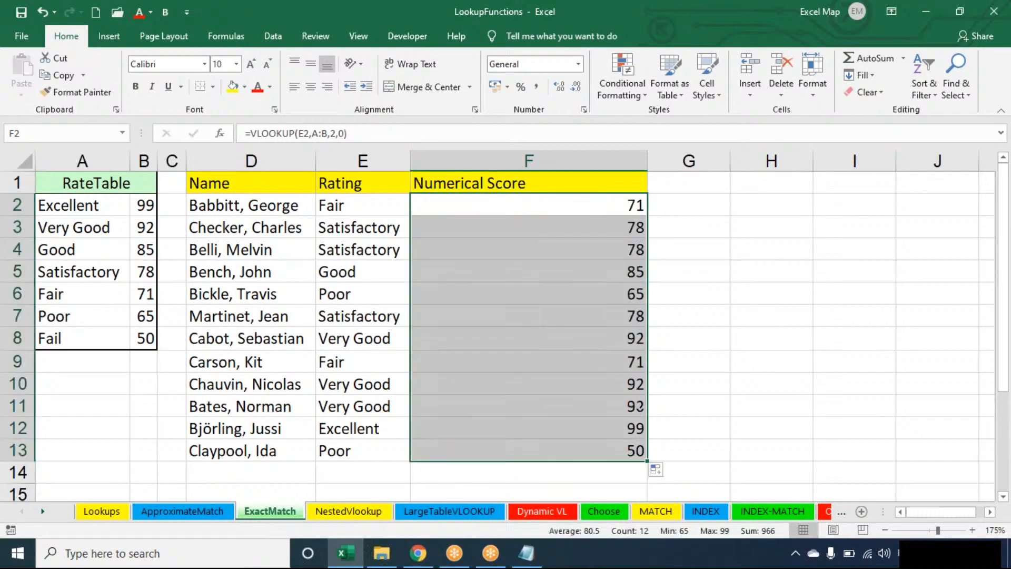
pyautogui.click(613, 209)
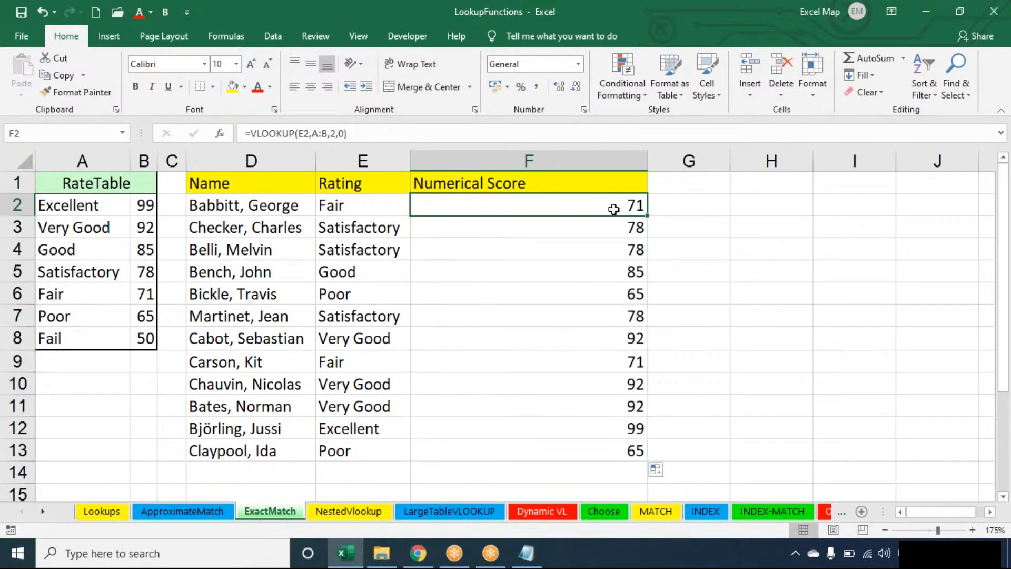
# Remove the range_lookup argument from F2's VLOOKUP to view its match options, and re-enter 0 for an exact match.
pyautogui.doubleClick(613, 209)
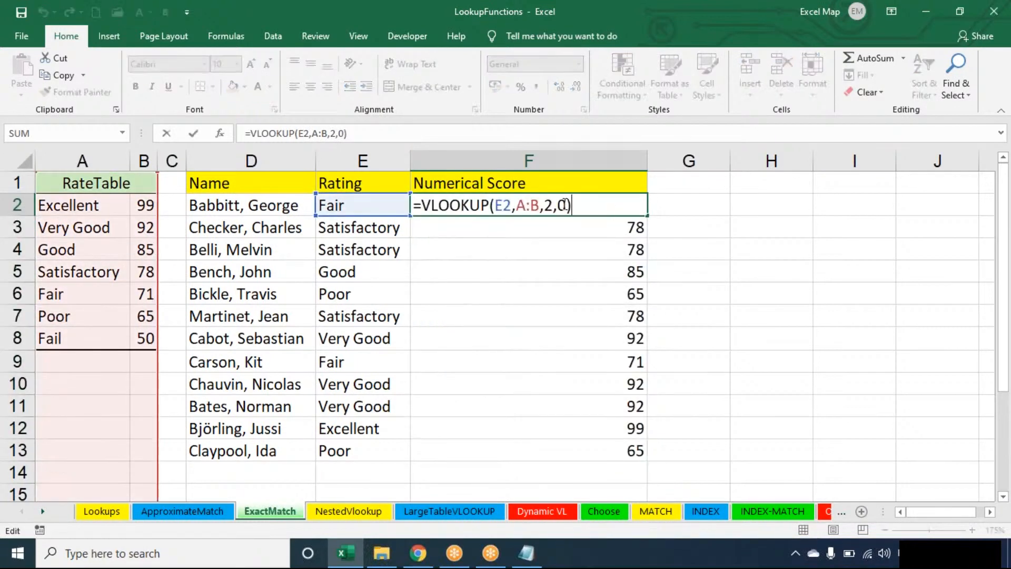
pyautogui.press('BackSpace')
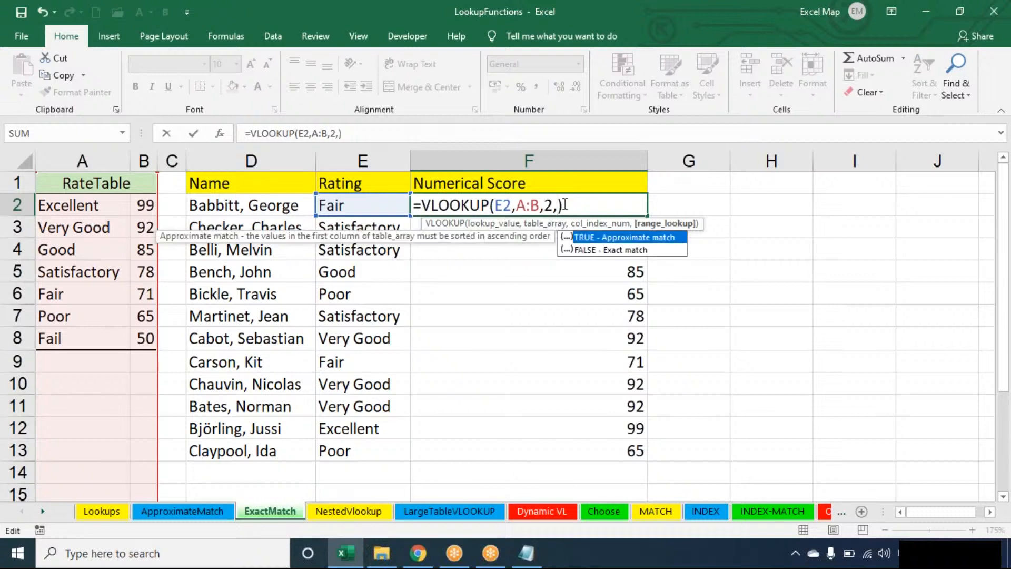
pyautogui.write('1')
pyautogui.press('BackSpace')
pyautogui.press('BackSpace')
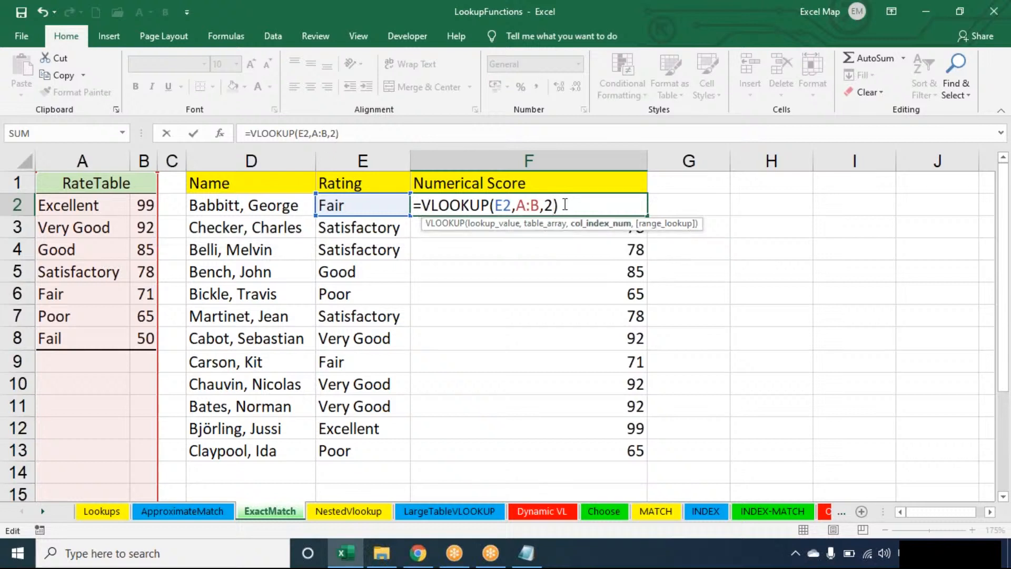
pyautogui.write(',0')
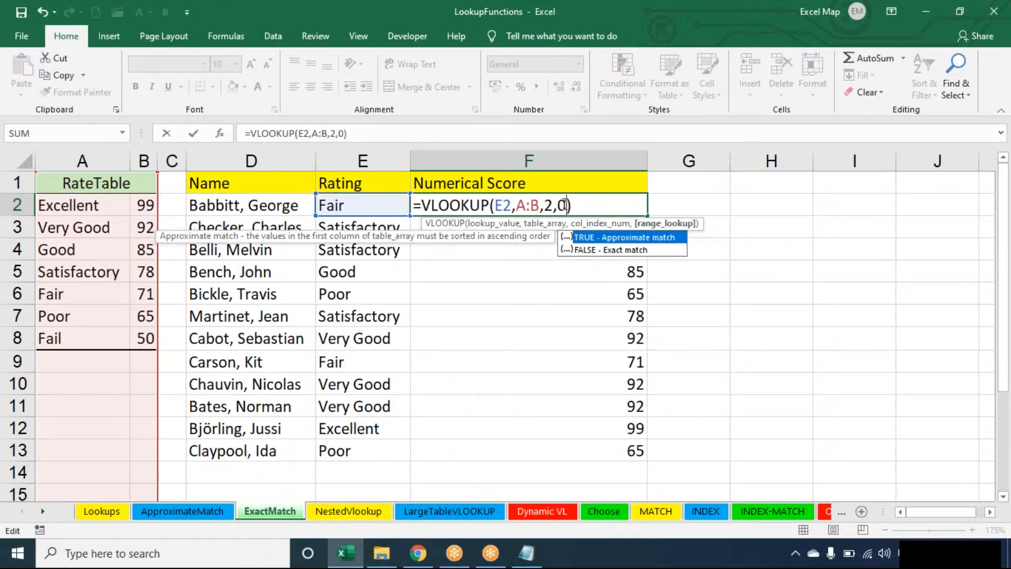
pyautogui.press('Return')
# Try the exact-match argument 0 in K2's VLOOKUP down the Lookups sheet's Tax Rate column, and undo it.
pyautogui.click(102, 510)
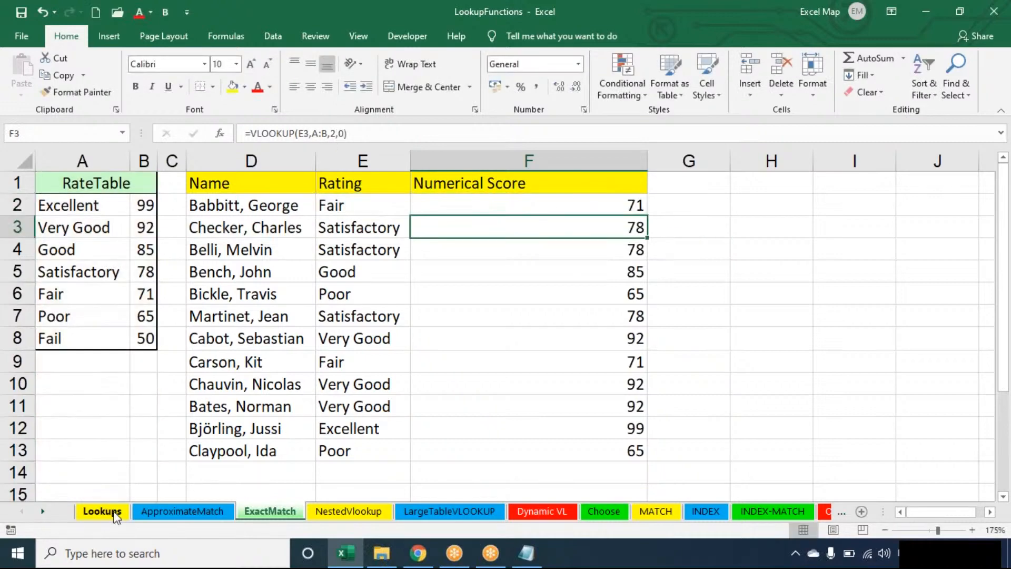
pyautogui.doubleClick(195, 210)
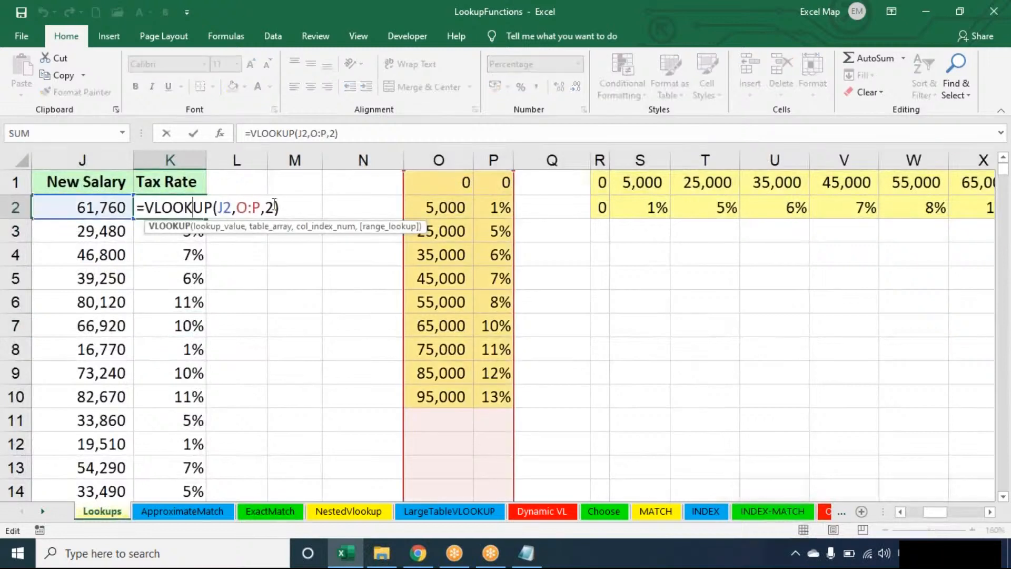
pyautogui.write(',0')
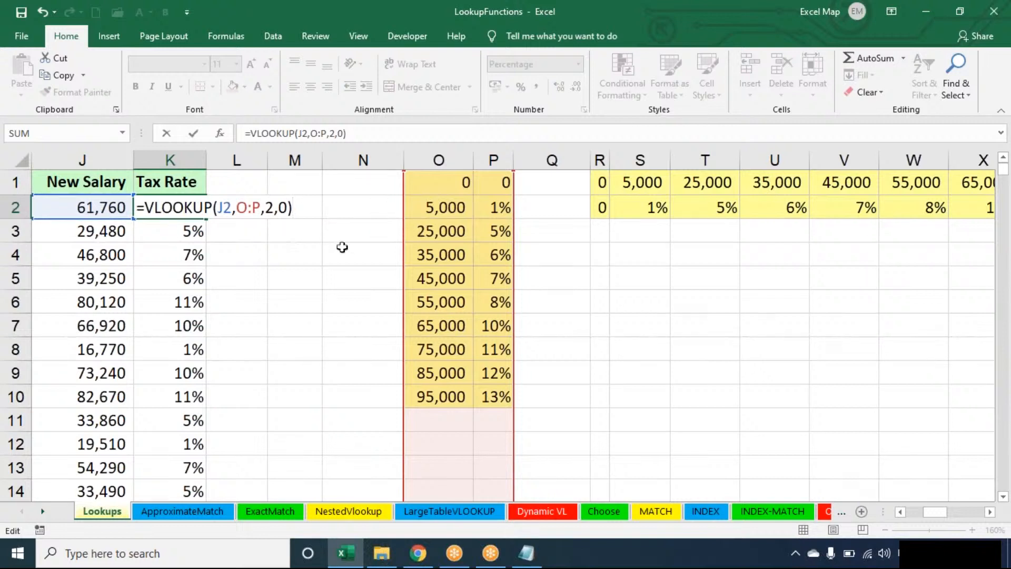
pyautogui.press('Return')
pyautogui.click(195, 207)
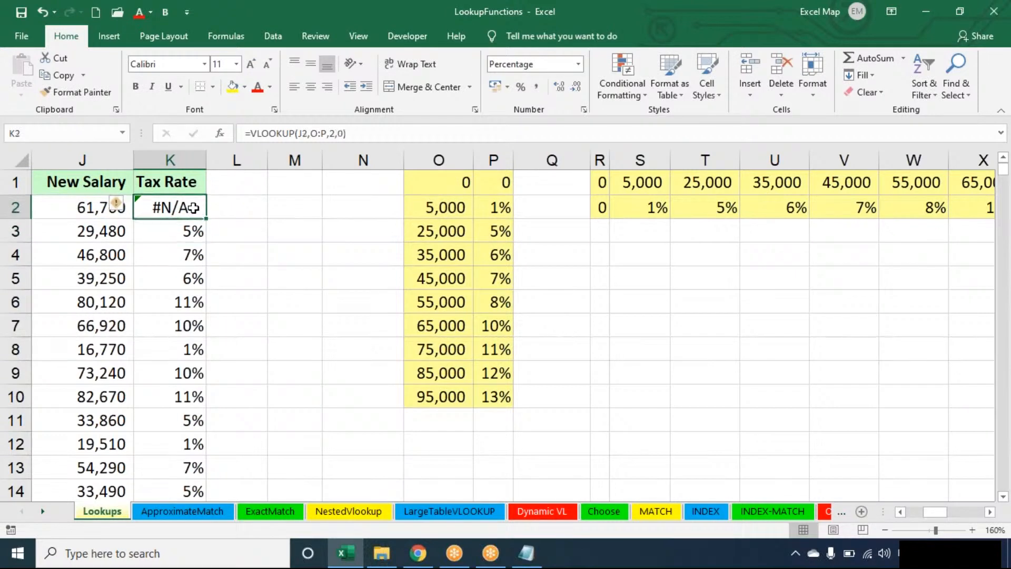
pyautogui.doubleClick(208, 222)
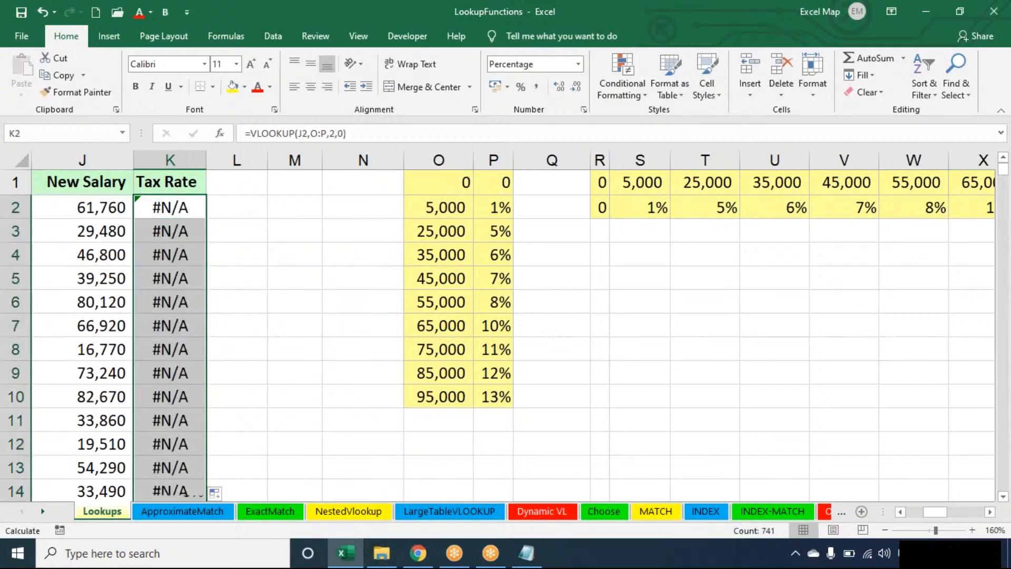
pyautogui.hotkey('ctrl', 'z')
pyautogui.hotkey('ctrl', 'z')
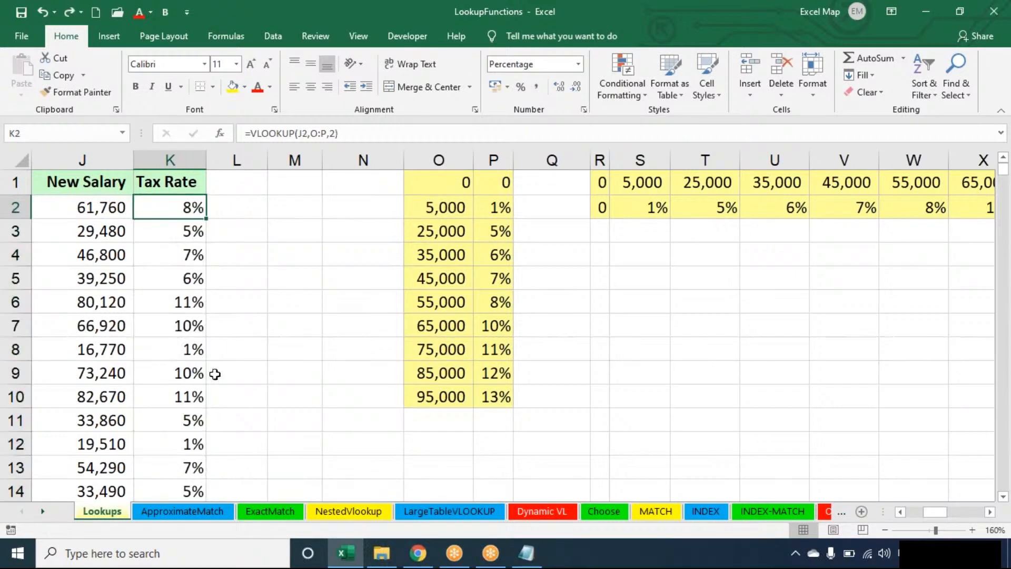
# Inspect the arguments of the exact-match VLOOKUP formula in F2 on the ExactMatch sheet.
pyautogui.click(270, 510)
pyautogui.click(474, 226)
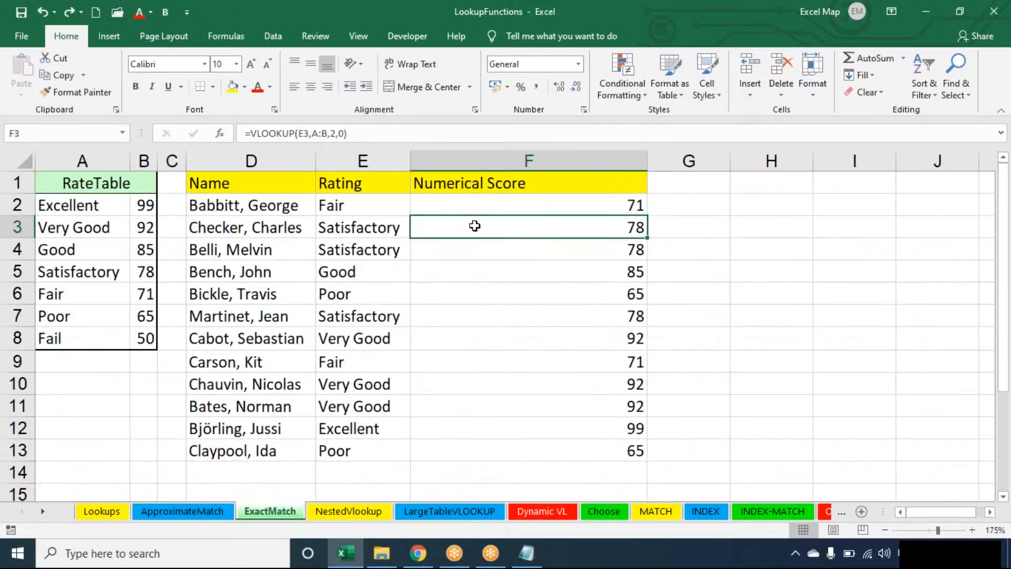
pyautogui.click(494, 209)
pyautogui.doubleClick(494, 210)
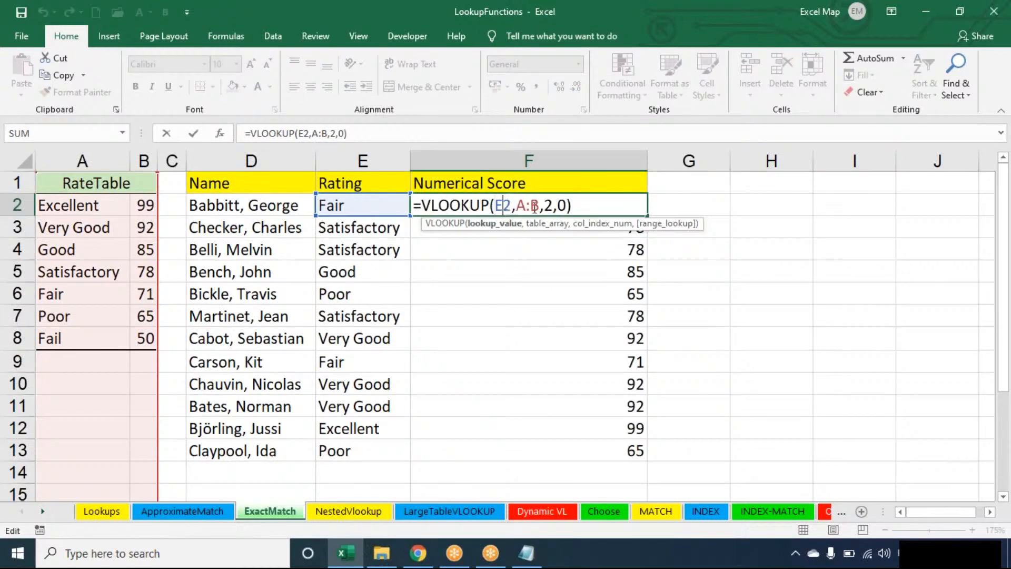
pyautogui.click(594, 206)
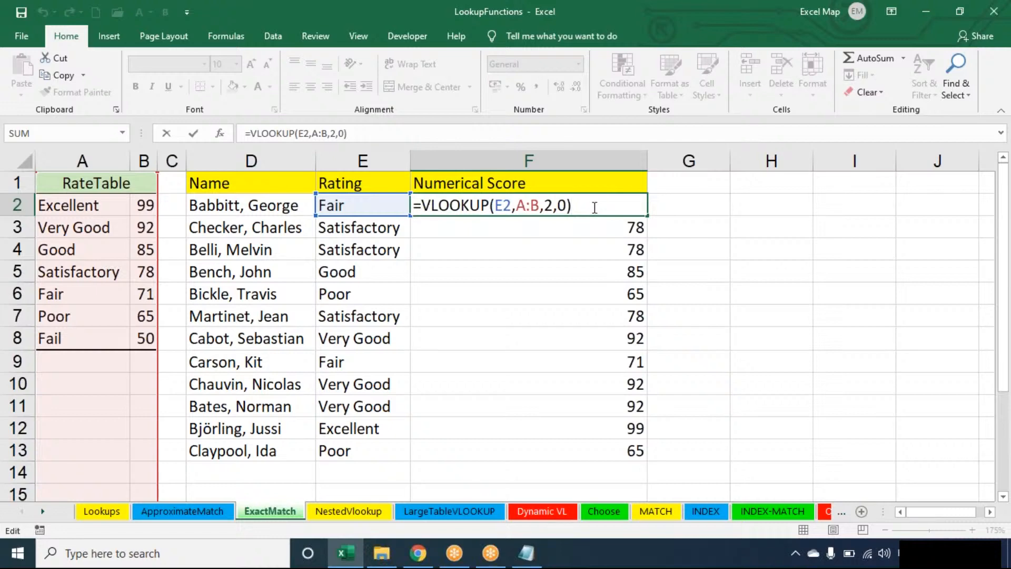
pyautogui.press('Return')
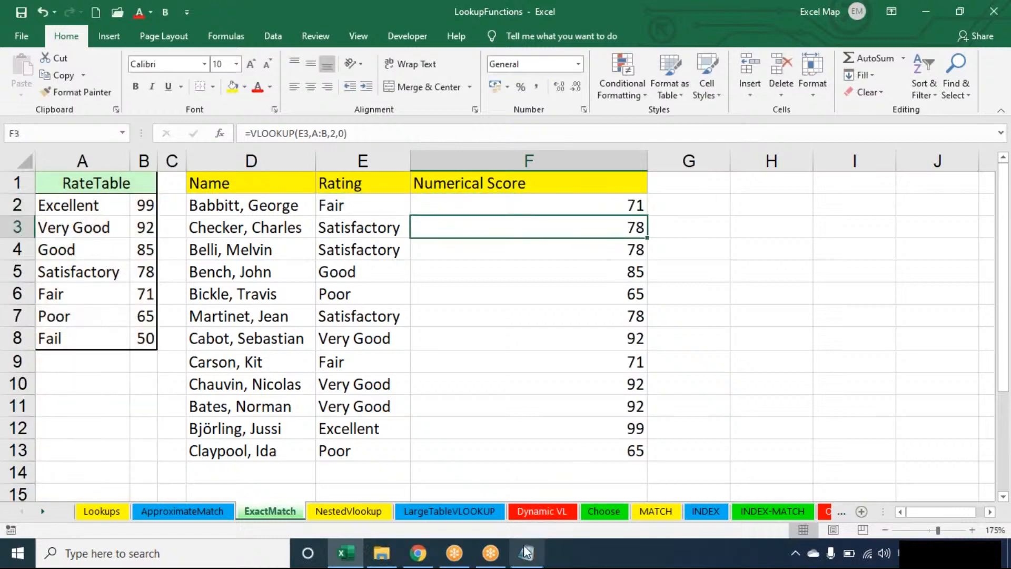
# Switch to the Notepad notes and add the line "1 - True" with "Aproximate Match" below the VLOOKUP syntax.
pyautogui.click(525, 552)
pyautogui.press('Return')
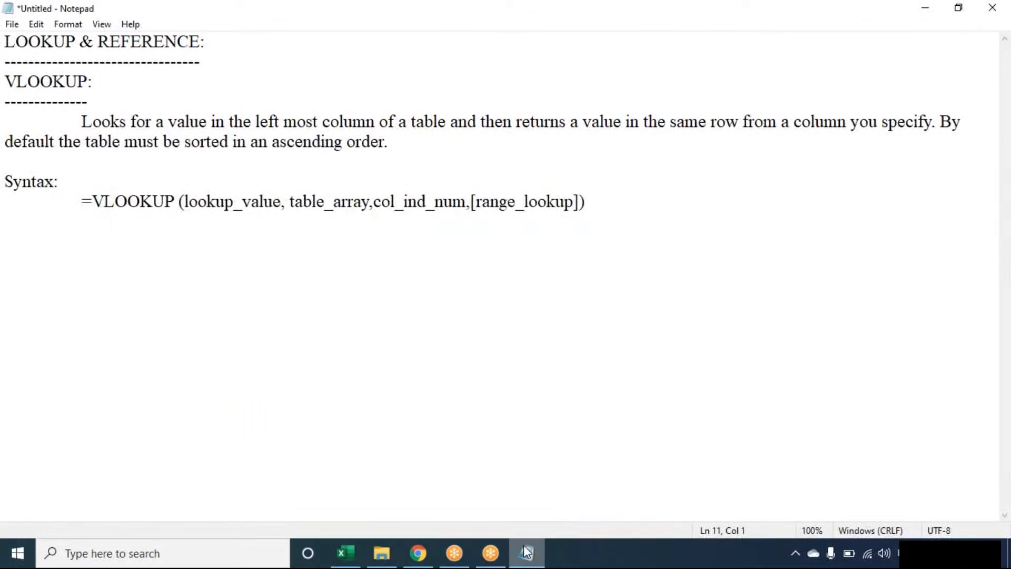
pyautogui.write('True')
pyautogui.press('Tab')
pyautogui.press('BackSpace')
pyautogui.press('Home')
pyautogui.write('1 0')
pyautogui.press('BackSpace')
pyautogui.write('-')
pyautogui.press('End')
pyautogui.press('Tab')
pyautogui.press('Tab')
pyautogui.write('Ap')
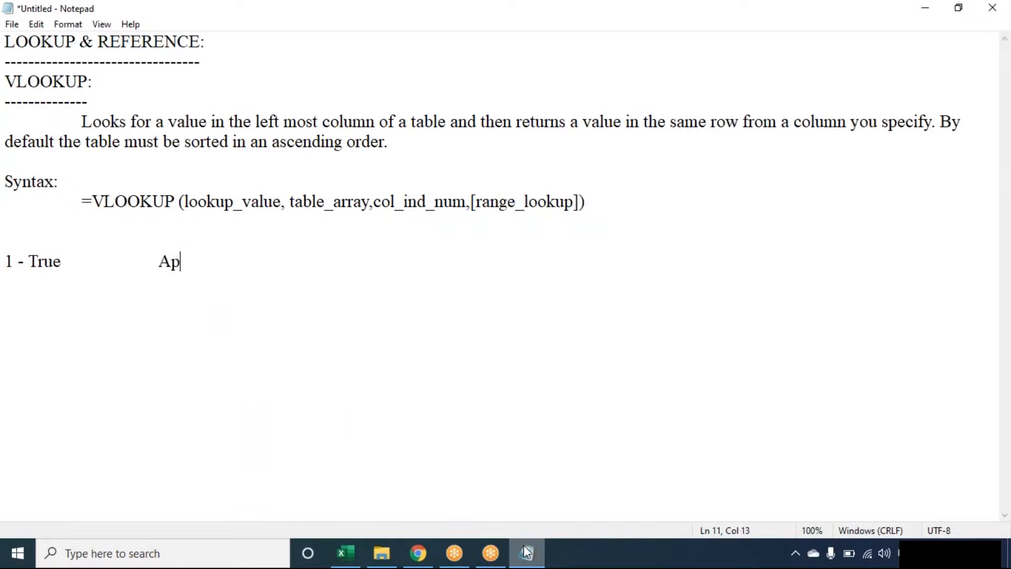
pyautogui.write('roximate Match')
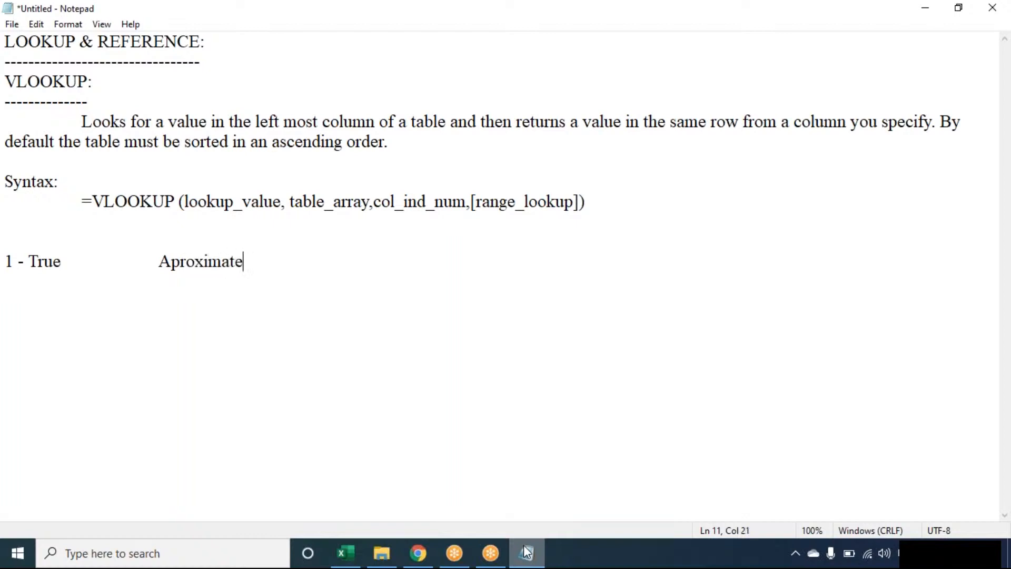
# Add the line "0 - False" with "Exact Match" to the notes, followed by a blank line.
pyautogui.press('Return')
pyautogui.write('0 - False')
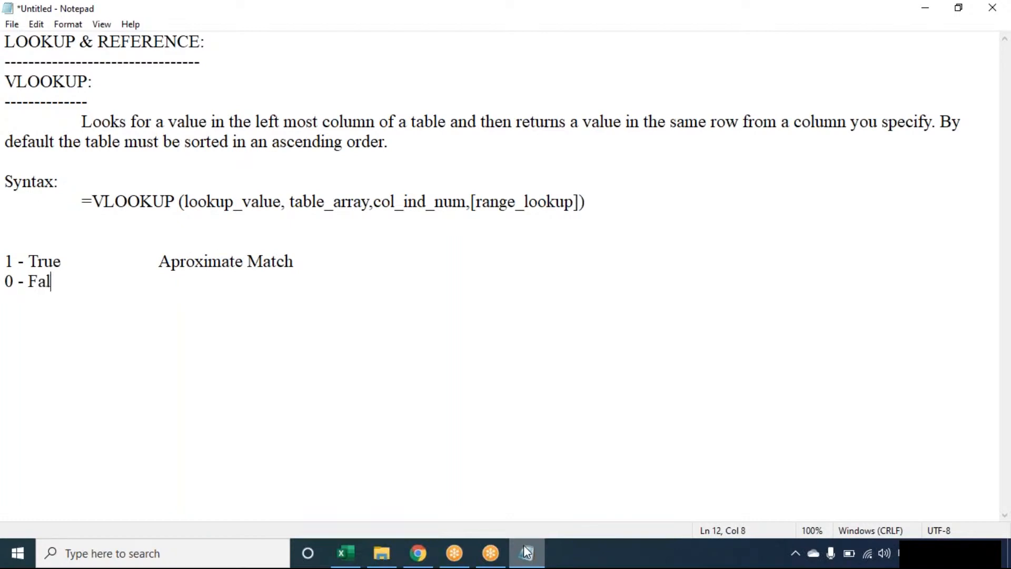
pyautogui.press('Tab')
pyautogui.press('Tab')
pyautogui.write('Exact Match')
pyautogui.press('Return')
pyautogui.press('Return')
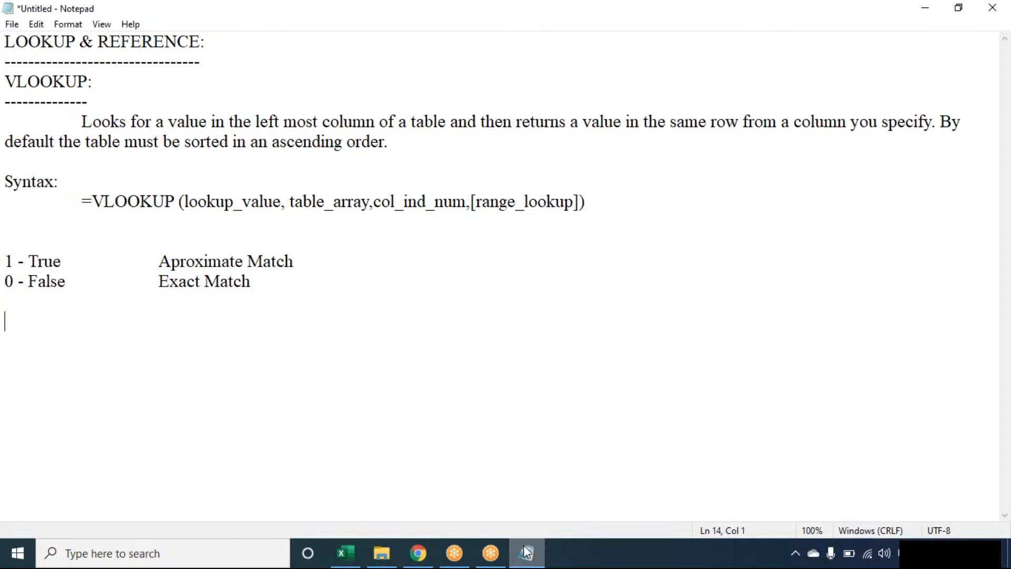
# Switch back to the workbook and review the VLOOKUP formula in F2 on the ExactMatch sheet.
pyautogui.click(526, 551)
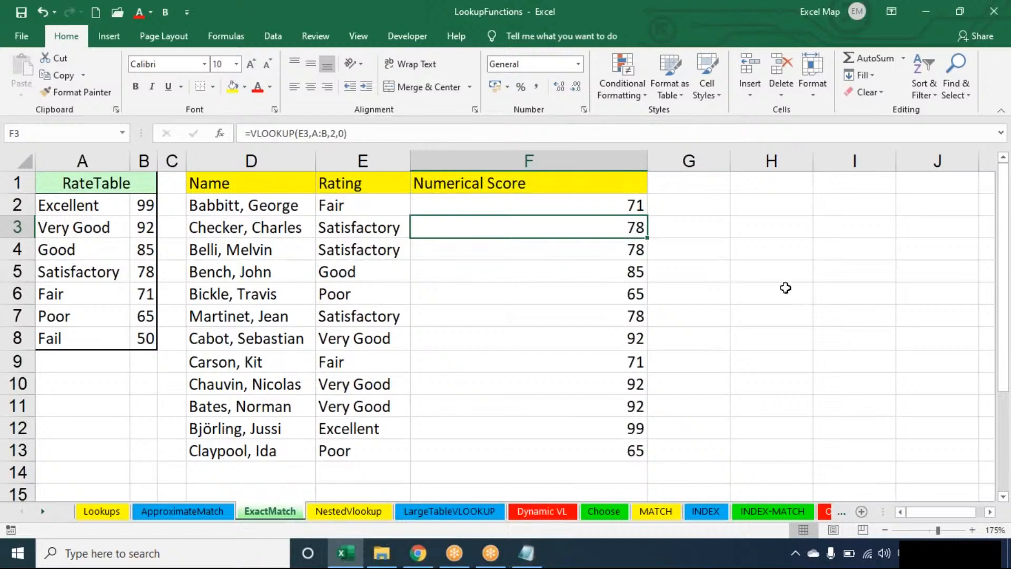
pyautogui.doubleClick(589, 202)
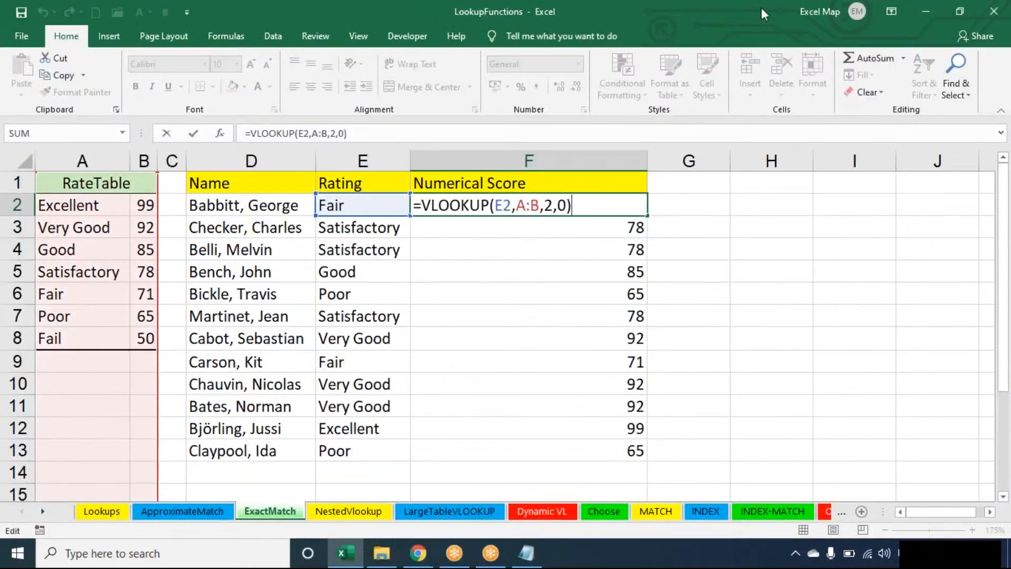
pyautogui.click(744, 27)
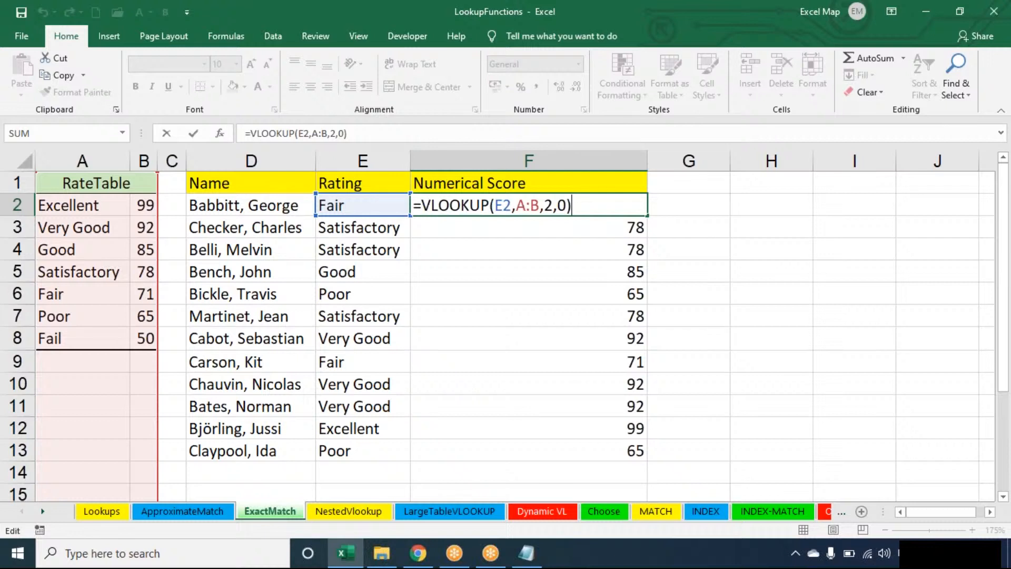
pyautogui.click(754, 20)
pyautogui.click(615, 216)
pyautogui.hotkey('ctrl', 'Return')
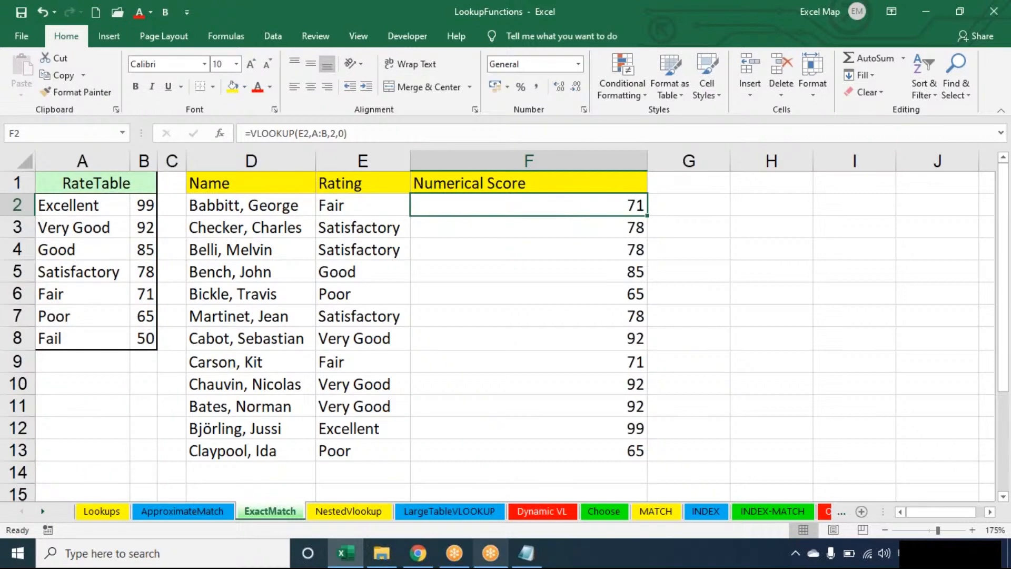
# Clear the sample formula text from D2 on the LargeTableVLOOKUP sheet.
pyautogui.click(479, 519)
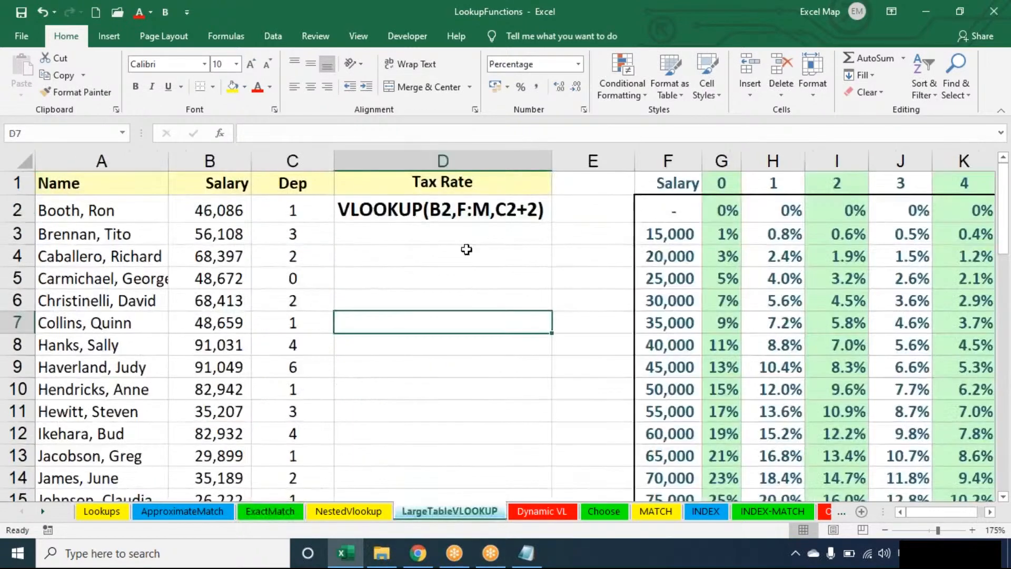
pyautogui.click(463, 207)
pyautogui.press('Delete')
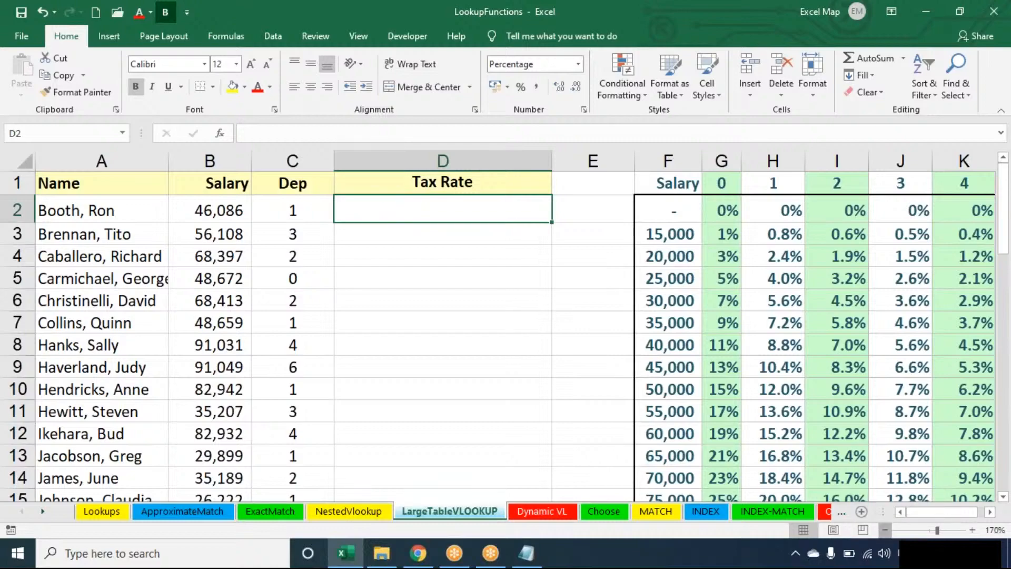
# Examine the tax rate table's Salary column F and the dependent-count headers starting at G1.
pyautogui.click(884, 530)
pyautogui.click(884, 529)
pyautogui.click(884, 529)
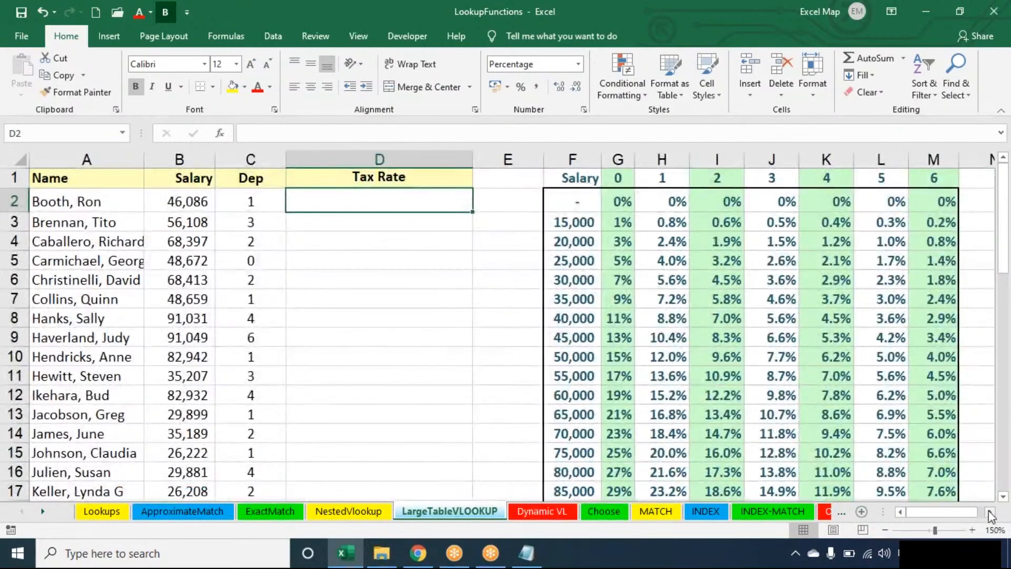
pyautogui.click(990, 511)
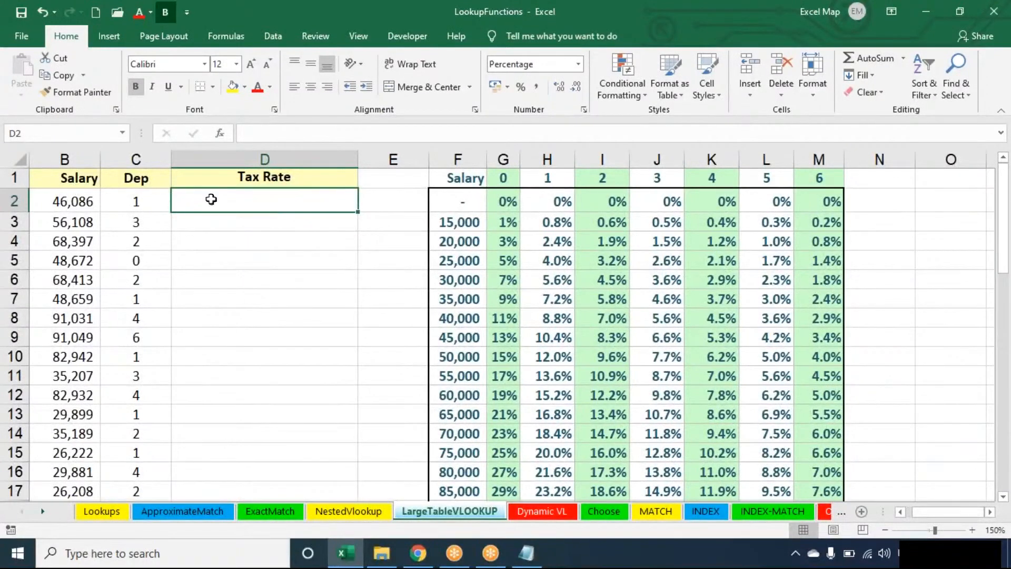
pyautogui.click(446, 175)
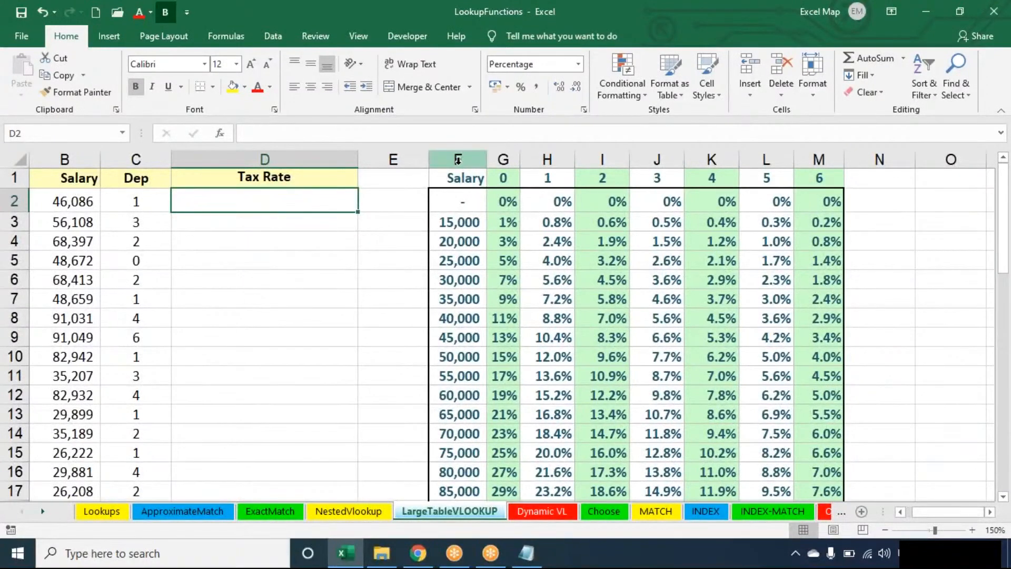
pyautogui.hotkey('ctrl', 'shift', 'Down')
pyautogui.click(511, 177)
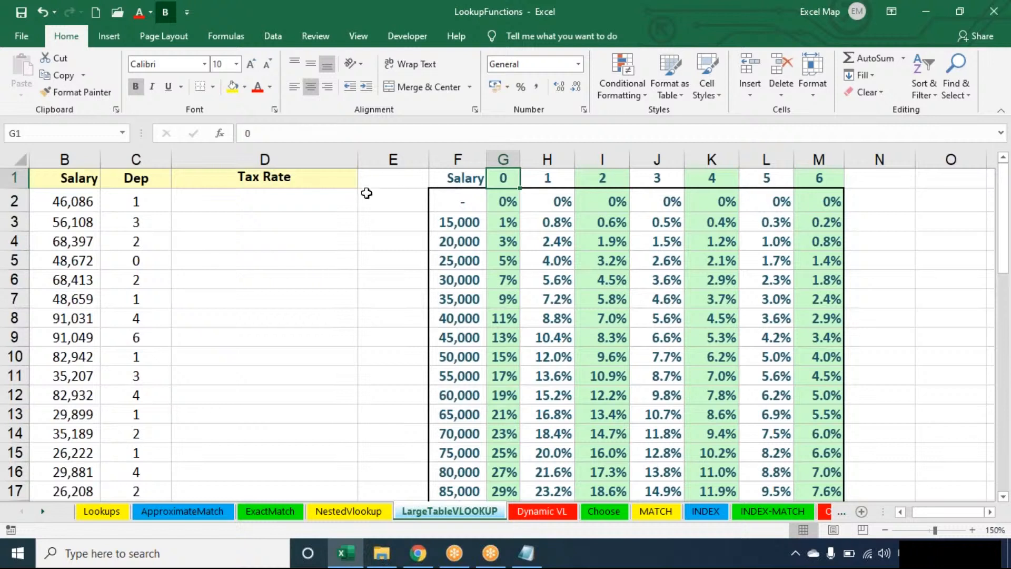
# Begin a VLOOKUP formula in D2 with the salary in B2 as the lookup value.
pyautogui.click(261, 208)
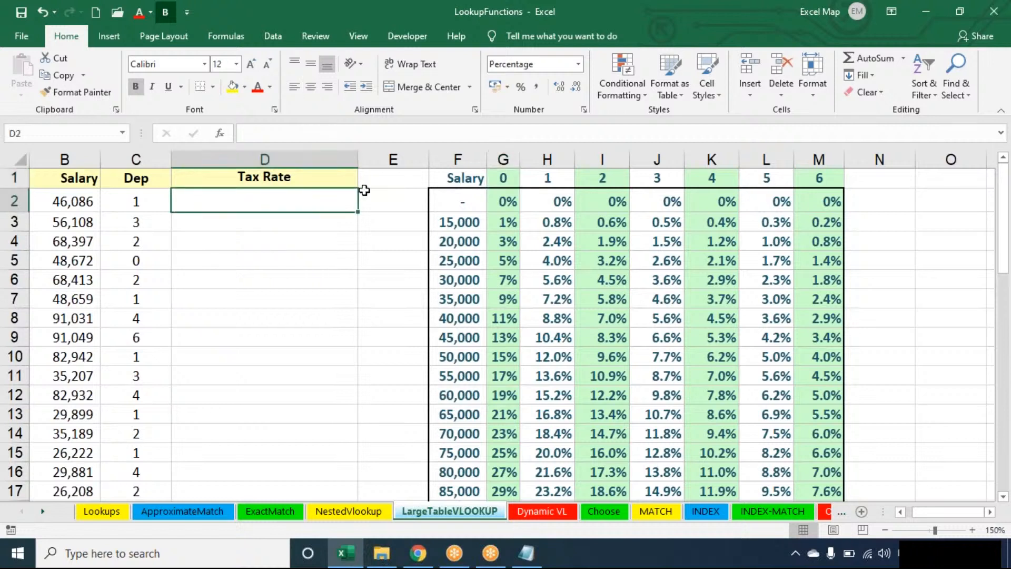
pyautogui.write('=val')
pyautogui.press('Tab')
pyautogui.press('BackSpace')
pyautogui.press('BackSpace')
pyautogui.press('BackSpace')
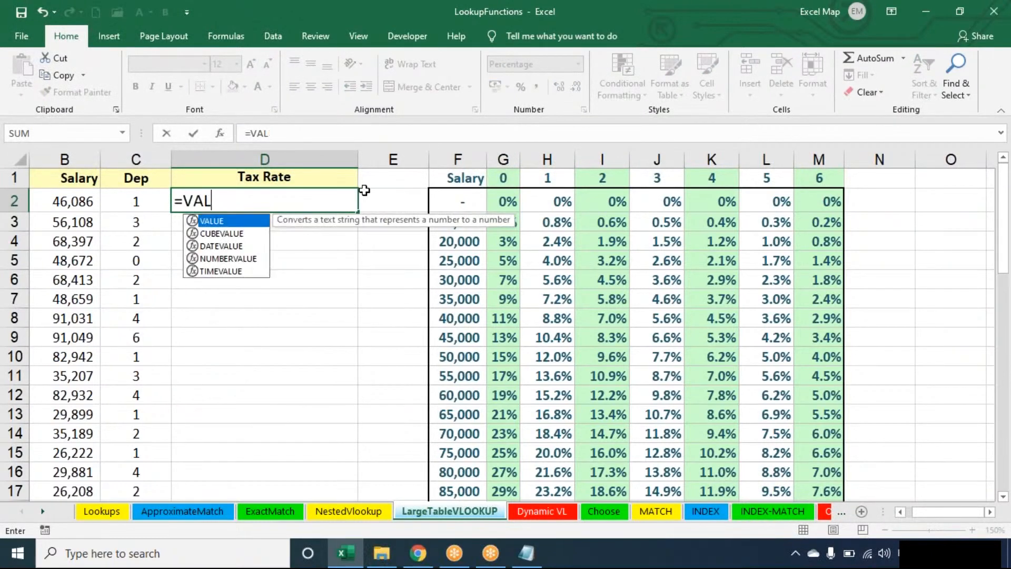
pyautogui.press('BackSpace')
pyautogui.press('BackSpace')
pyautogui.write('l')
pyautogui.press('Tab')
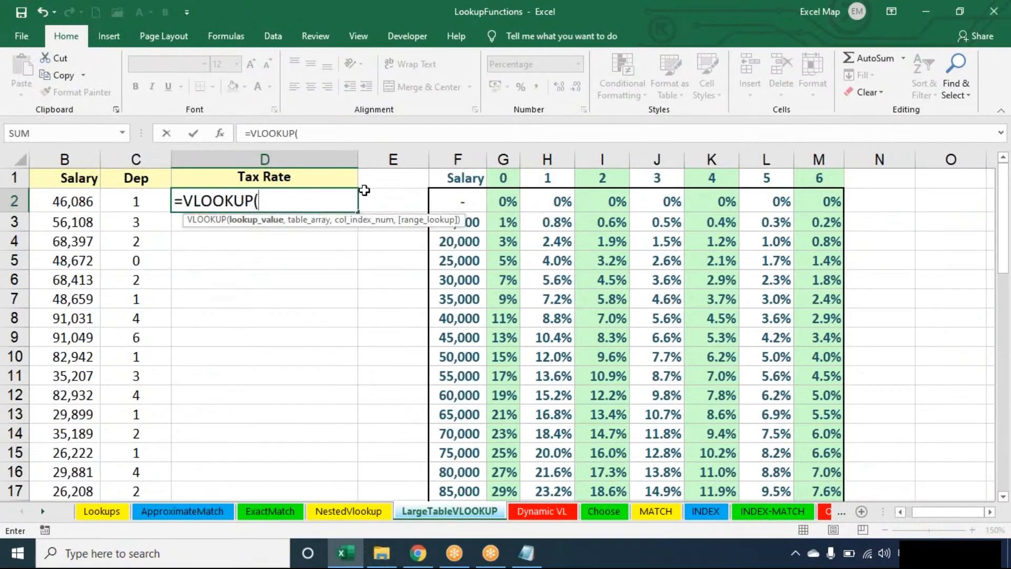
pyautogui.press('Left')
pyautogui.press('Left')
pyautogui.write(',')
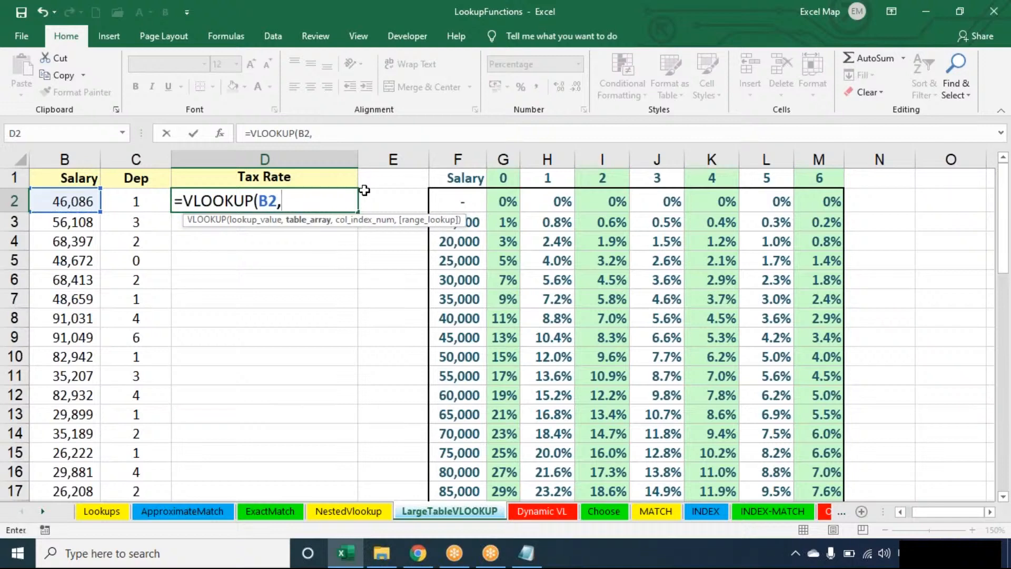
# Complete D2's VLOOKUP with columns F:M as the table array and a fixed column index of 3.
pyautogui.moveTo(457, 159); pyautogui.dragTo(819, 159)
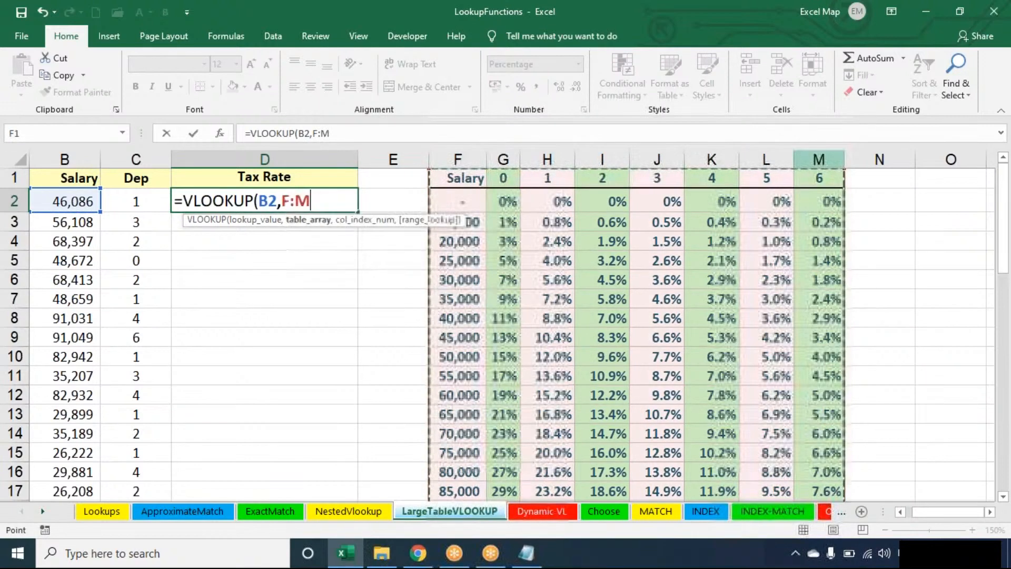
pyautogui.write(',')
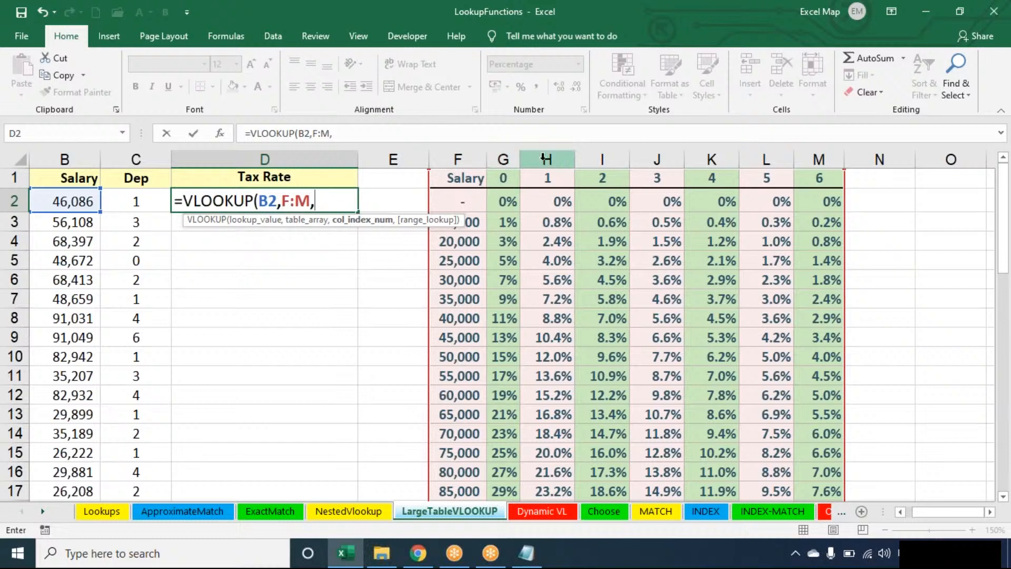
pyautogui.write('3)')
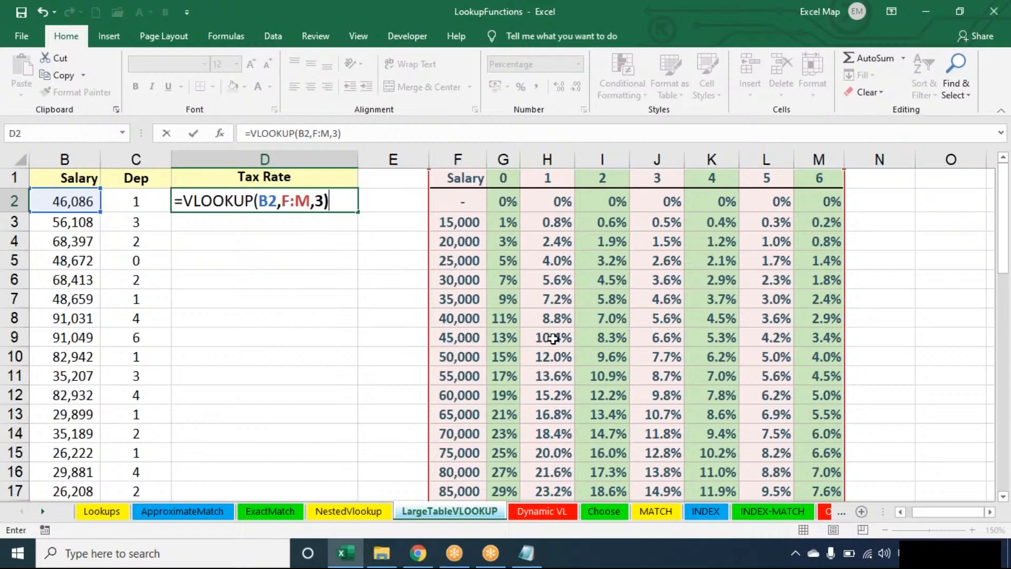
pyautogui.hotkey('ctrl', 'Return')
pyautogui.press('Return')
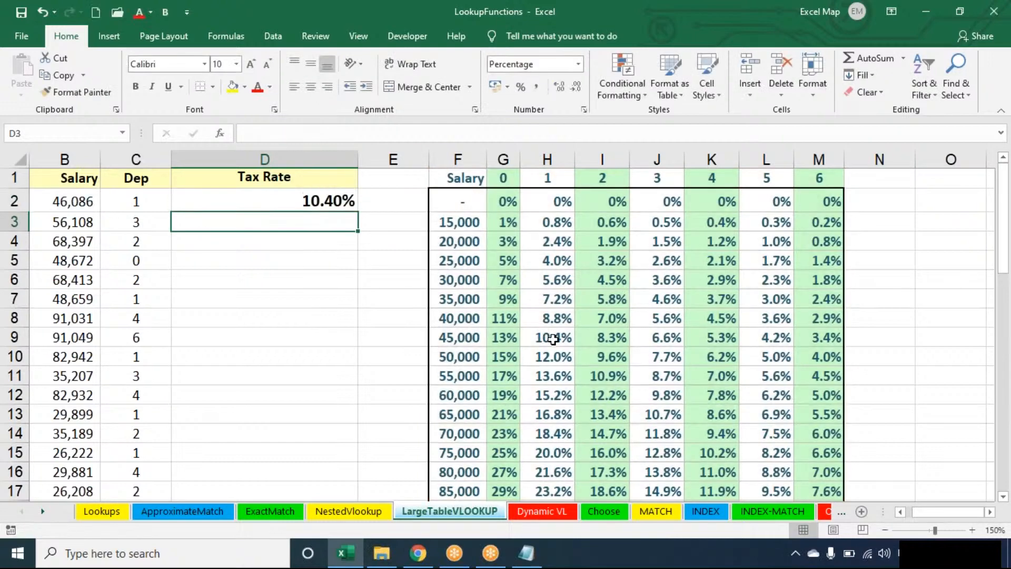
# Enter =VLOOKUP(B3,F:M,5) in D3 for the second employee's tax rate.
pyautogui.write('=VLOOKUP(')
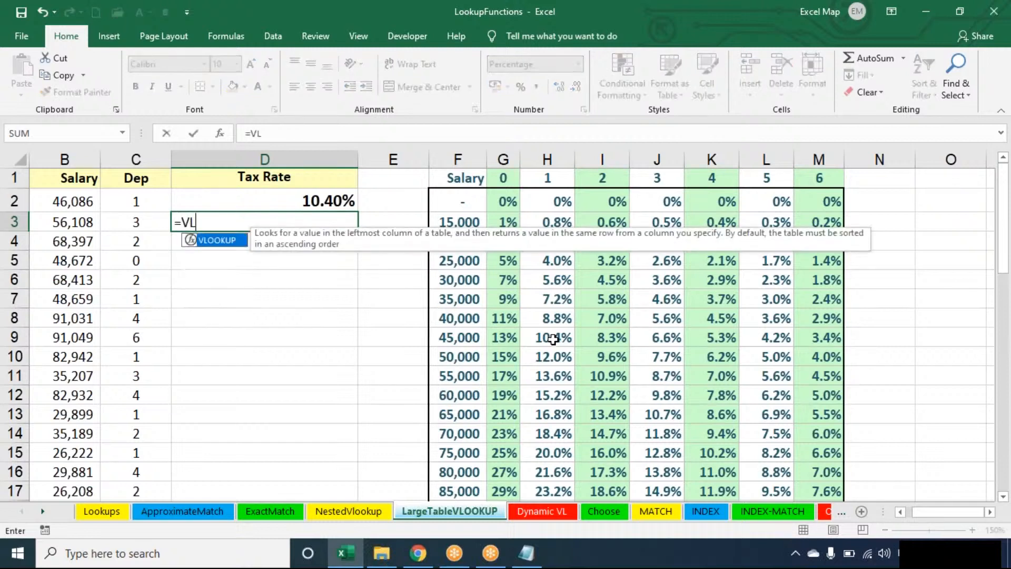
pyautogui.press('Left')
pyautogui.press('Left')
pyautogui.write(',')
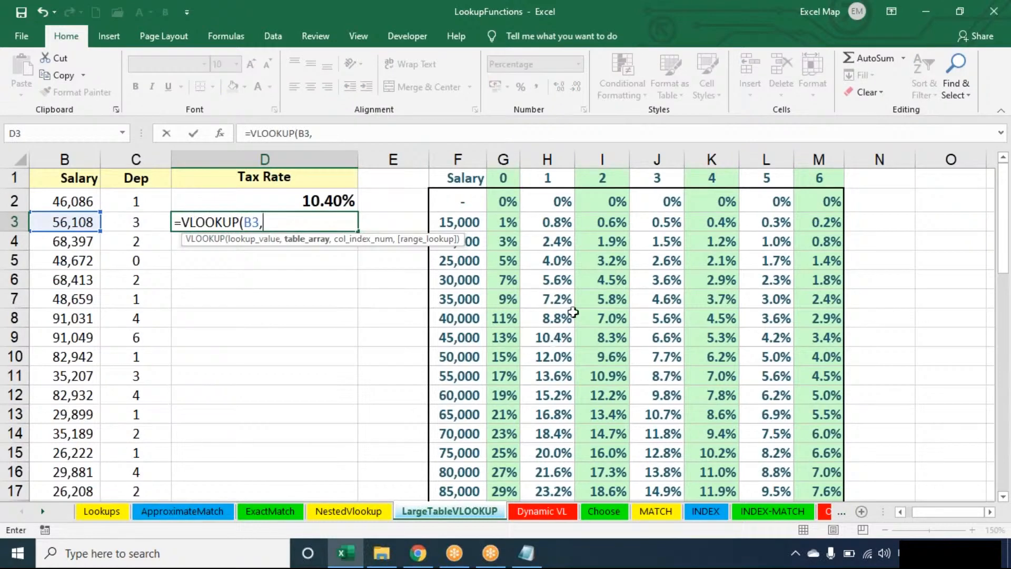
pyautogui.moveTo(472, 157); pyautogui.dragTo(819, 158)
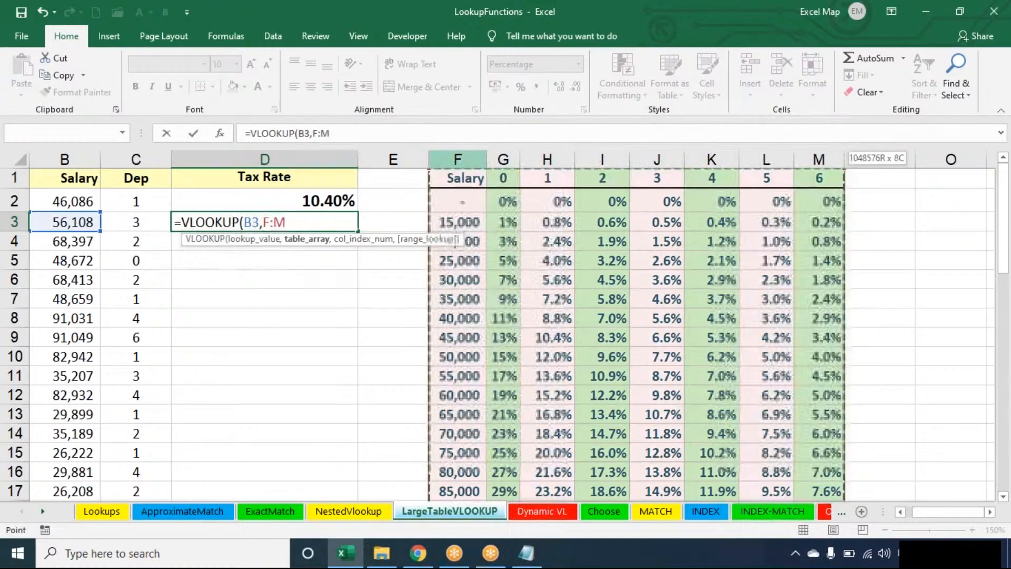
pyautogui.write(',')
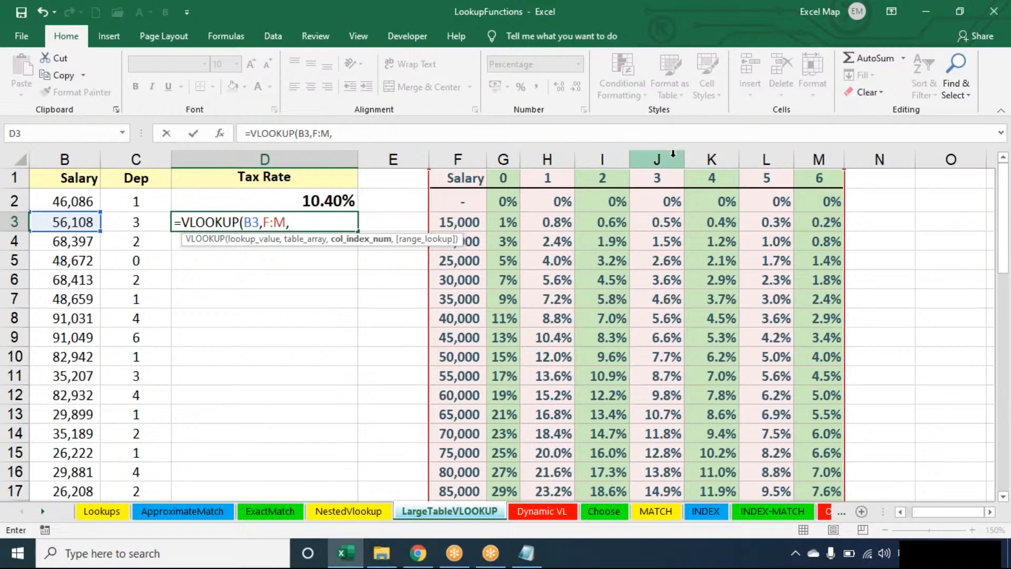
pyautogui.write('5)')
pyautogui.press('Return')
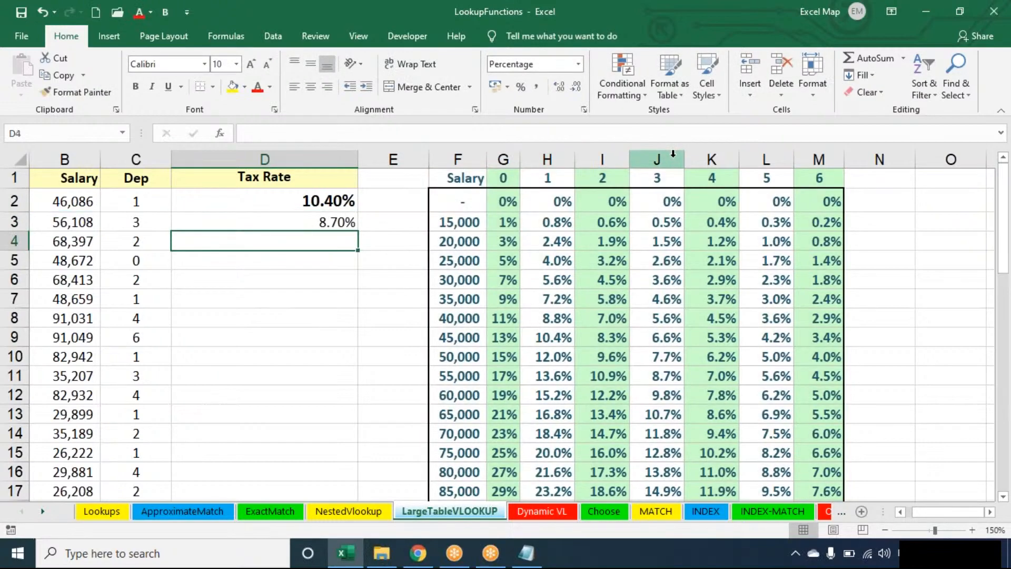
# Clear the formulas in D2:D3 and start a new VLOOKUP in D2 with lookup value B2 and table array F:M.
pyautogui.press('Up')
pyautogui.press('Up')
pyautogui.write('=VLOOKUP(')
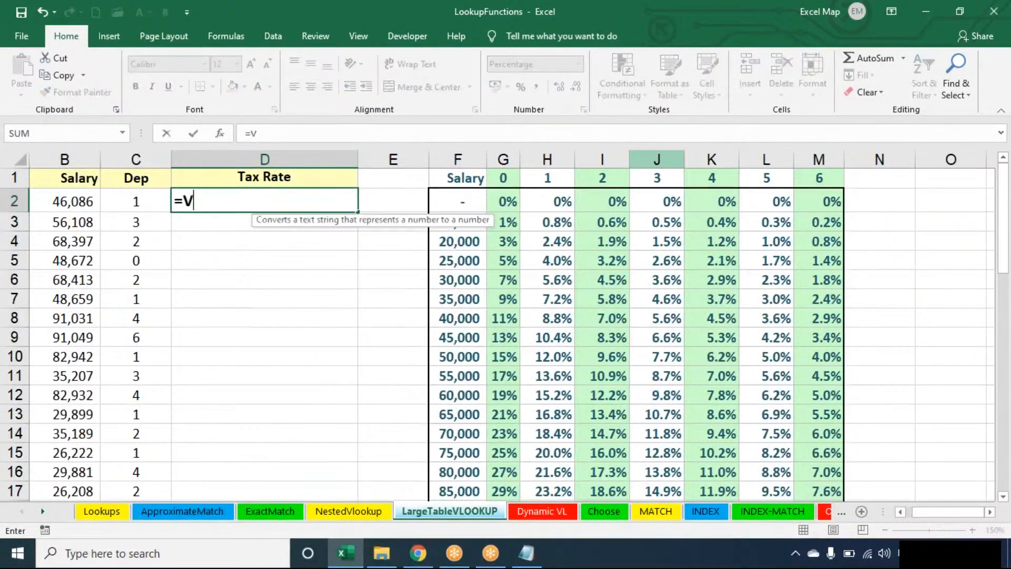
pyautogui.press('Left')
pyautogui.press('Left')
pyautogui.write(',')
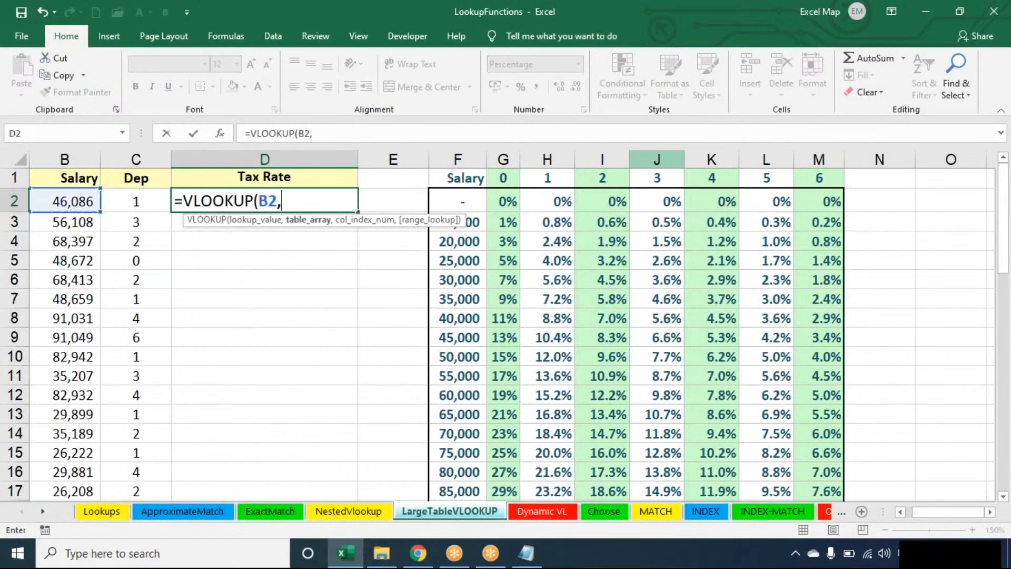
pyautogui.moveTo(457, 159); pyautogui.dragTo(815, 150)
pyautogui.write(',')
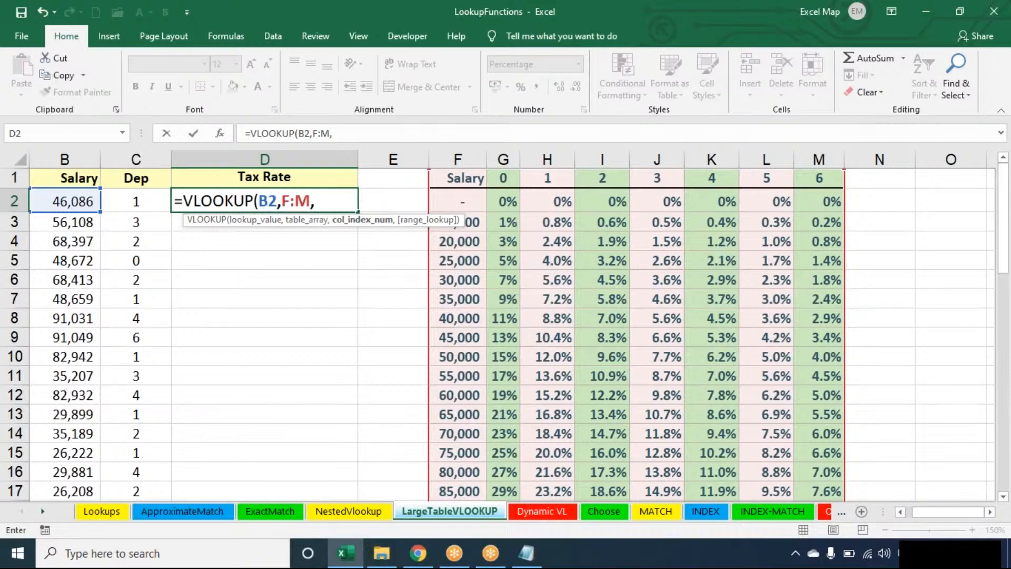
# Finish D2's VLOOKUP with the column index C2+2 and fill the formula down the Tax Rate column.
pyautogui.press('Left')
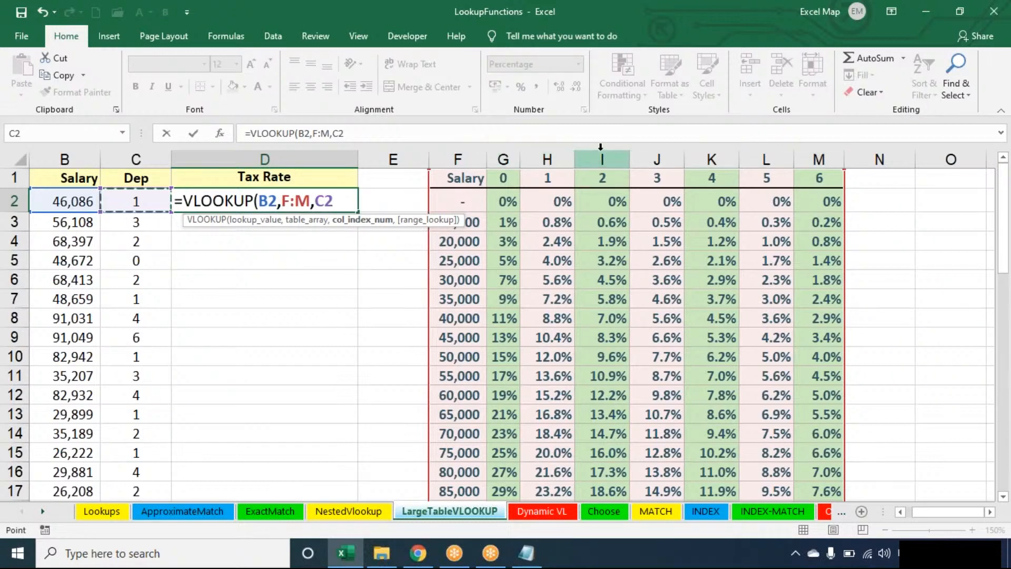
pyautogui.write('+0')
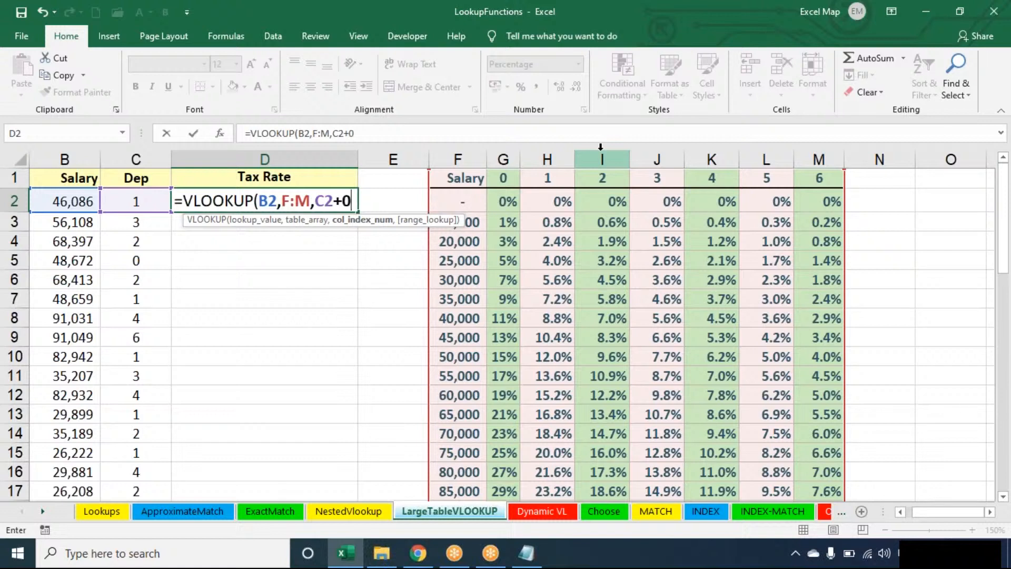
pyautogui.press('BackSpace')
pyautogui.write('2)')
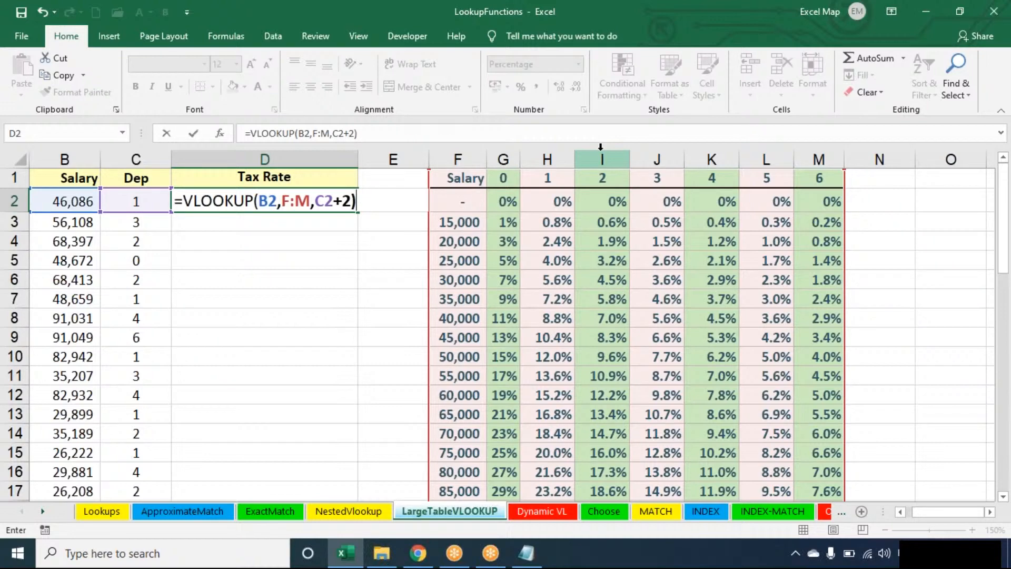
pyautogui.press('Return')
pyautogui.click(316, 200)
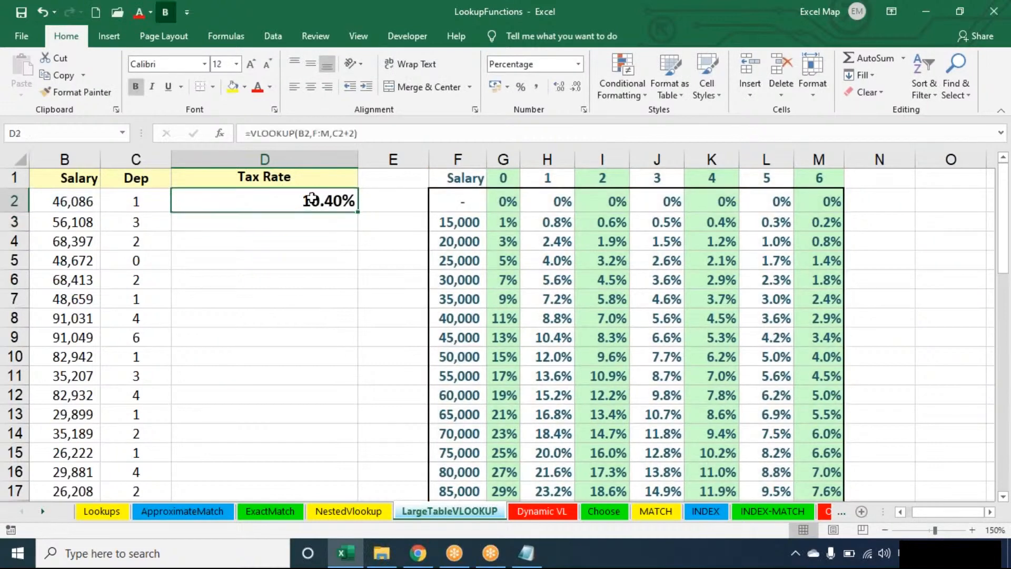
pyautogui.doubleClick(363, 214)
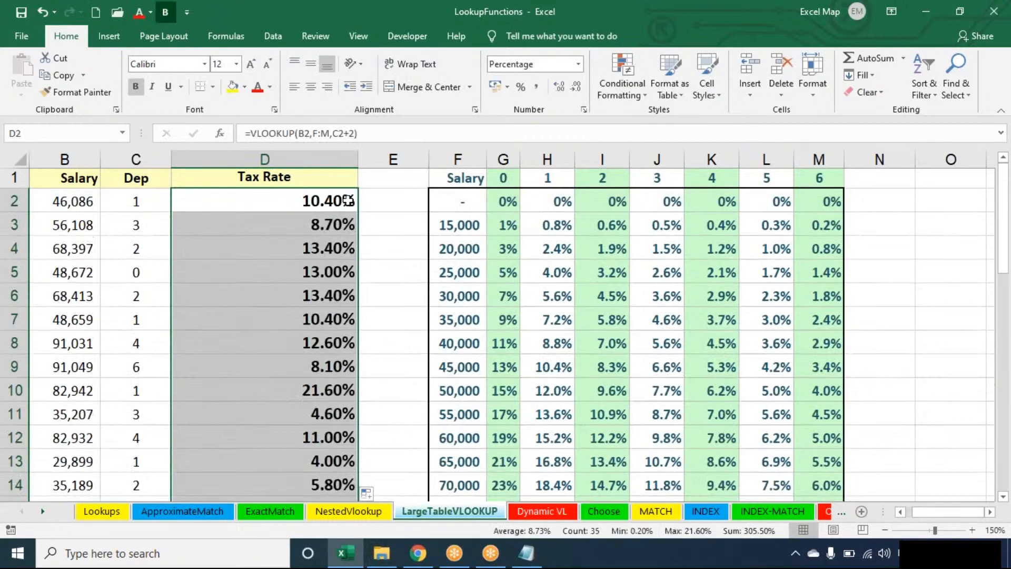
# Inspect the arguments of D2's formula and compare them with columns H and G of the tax rate table.
pyautogui.click(348, 200)
pyautogui.press('F2')
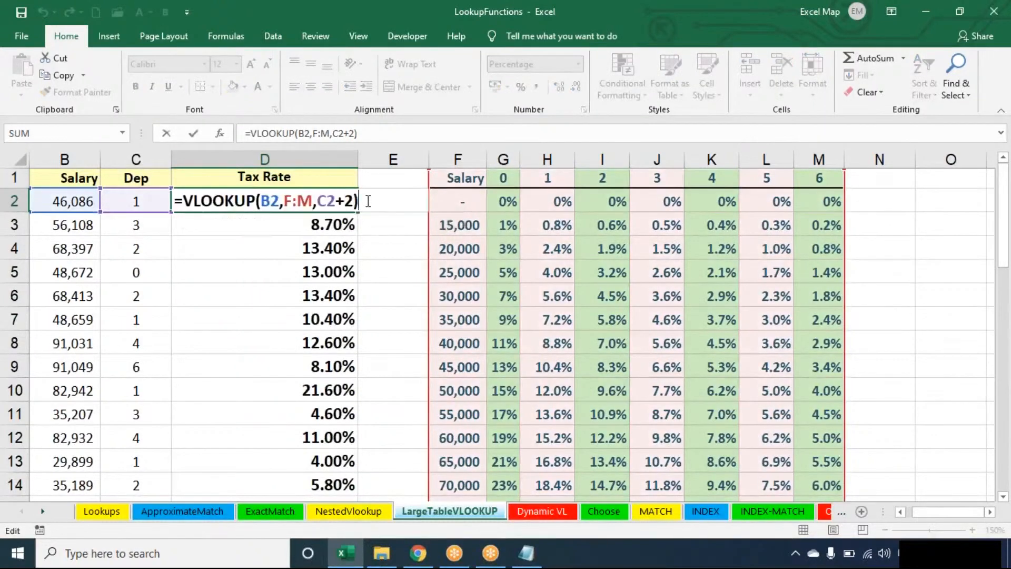
pyautogui.press('Escape')
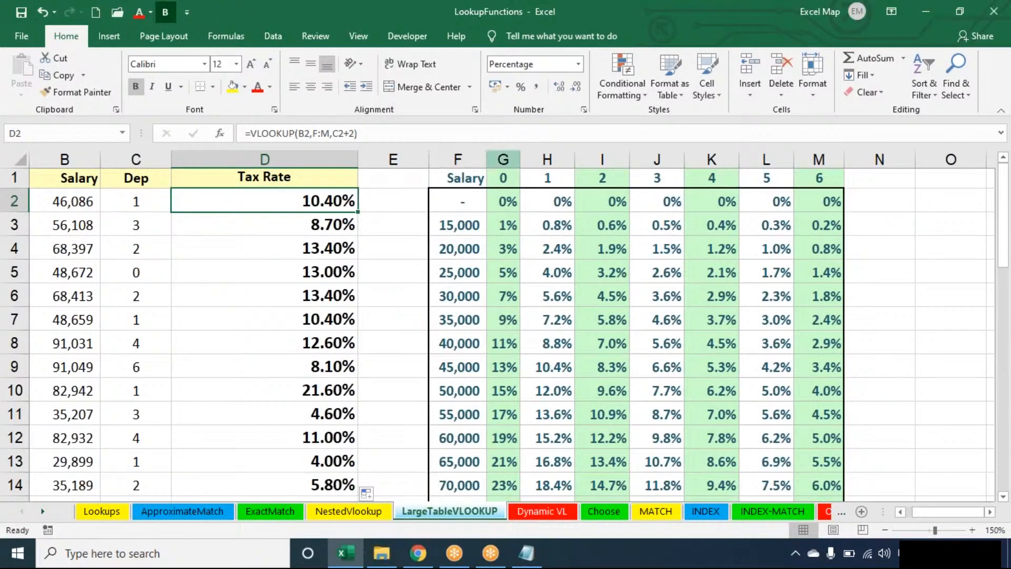
pyautogui.click(535, 155)
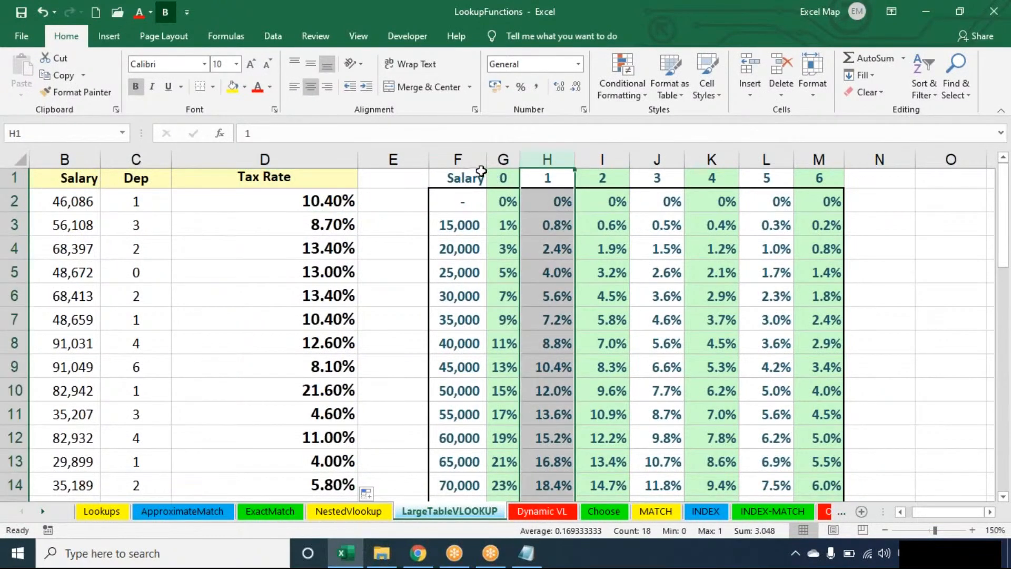
pyautogui.click(504, 158)
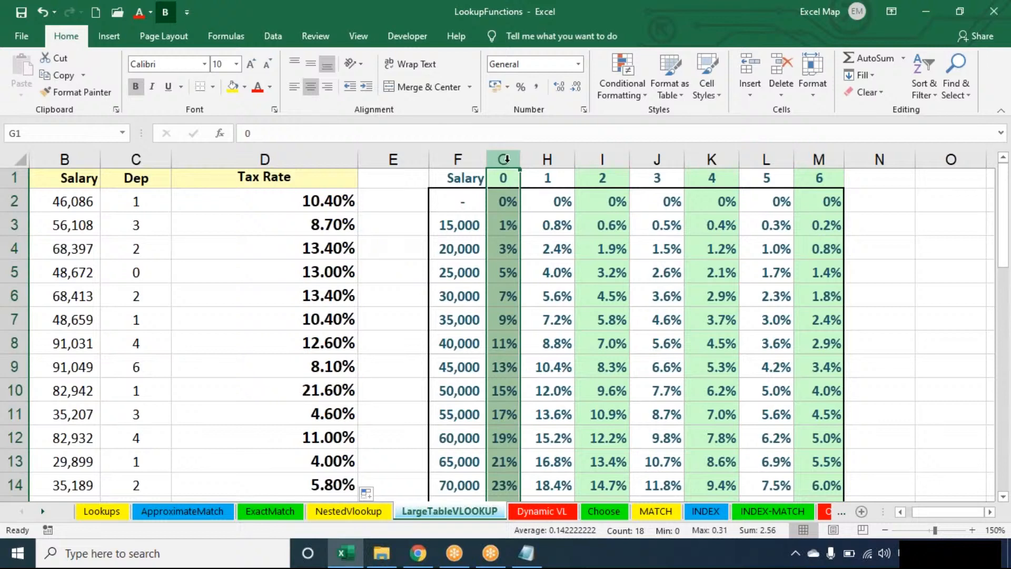
# Review the column index argument C2+2 in the first Tax Rate formula against the table range F:M, then exit the formula.
pyautogui.doubleClick(300, 200)
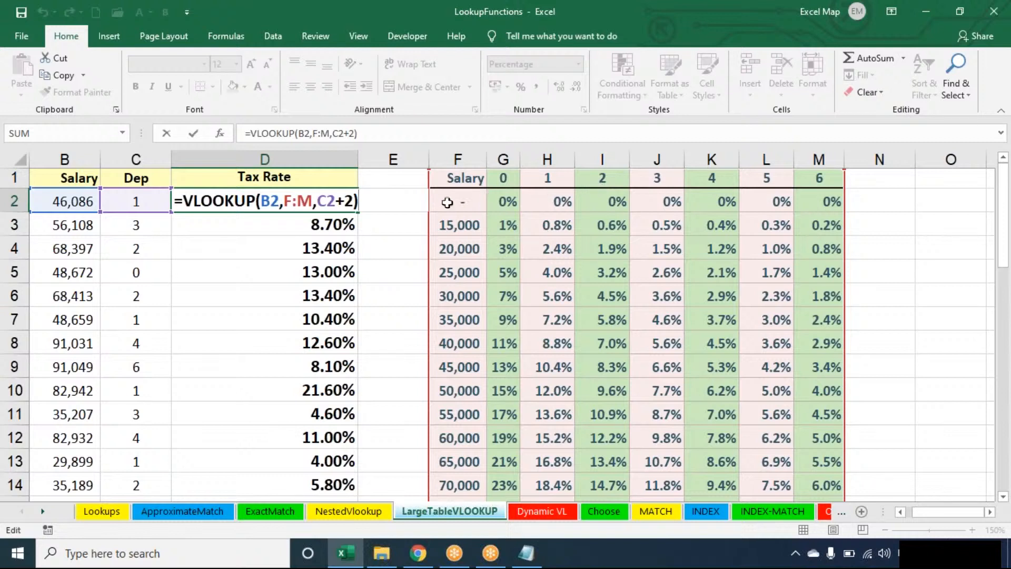
pyautogui.click(329, 201)
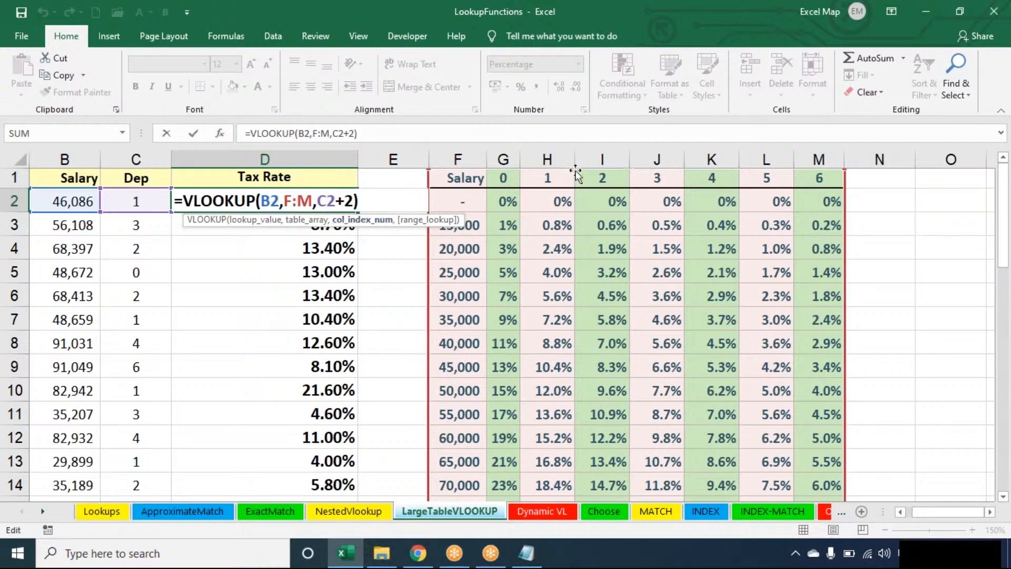
pyautogui.click(387, 200)
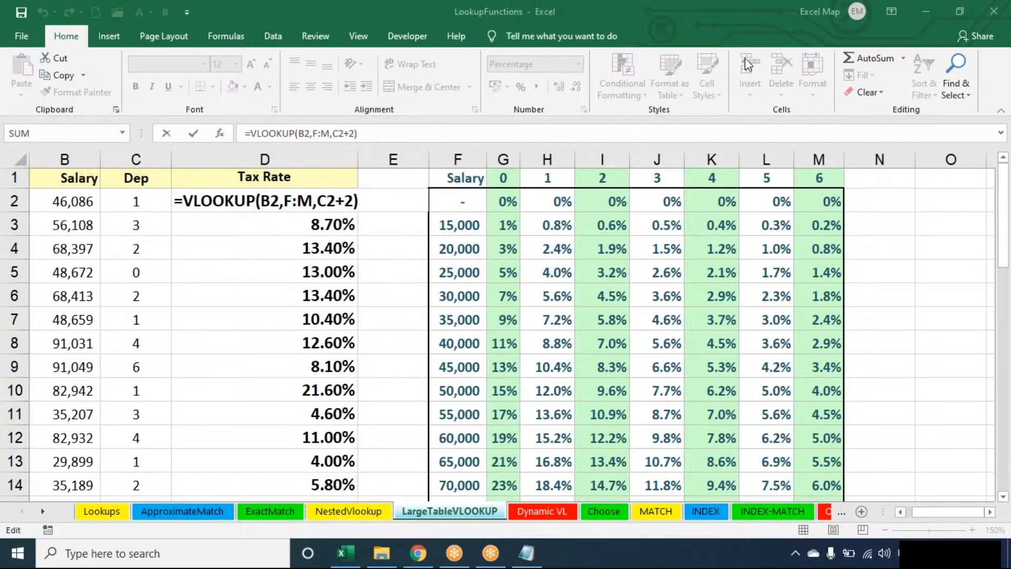
pyautogui.click(357, 202)
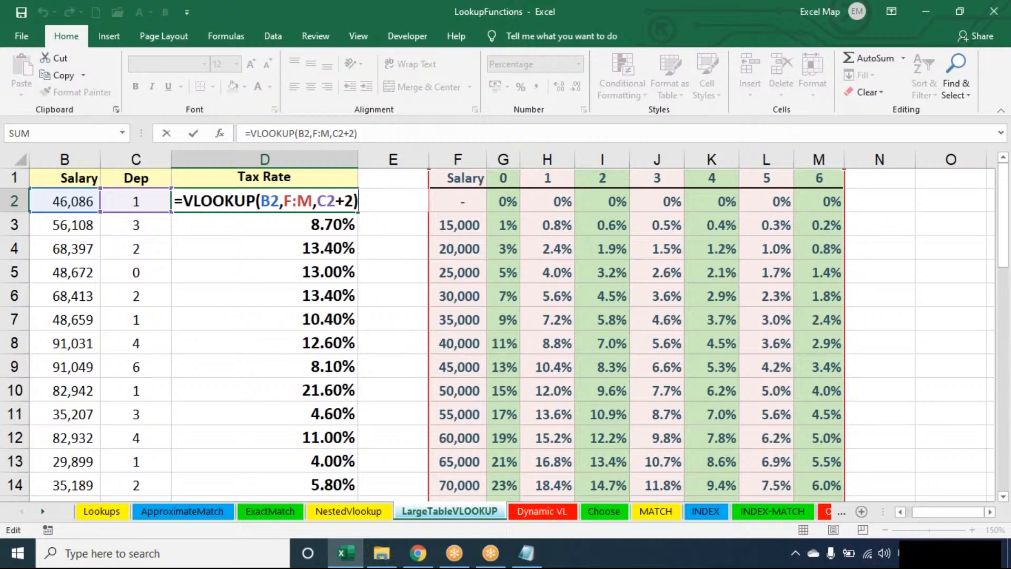
pyautogui.click(705, 22)
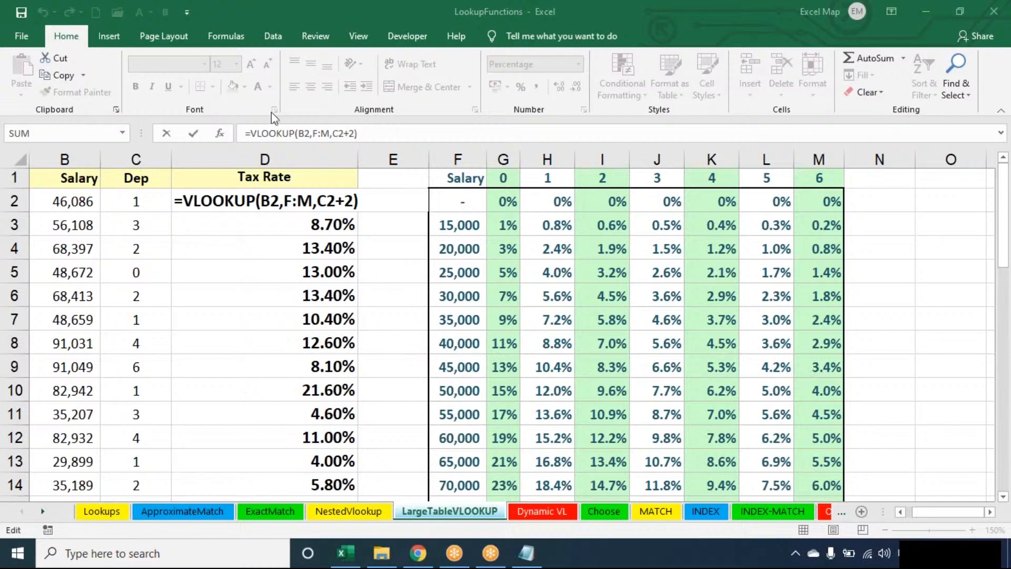
pyautogui.doubleClick(330, 191)
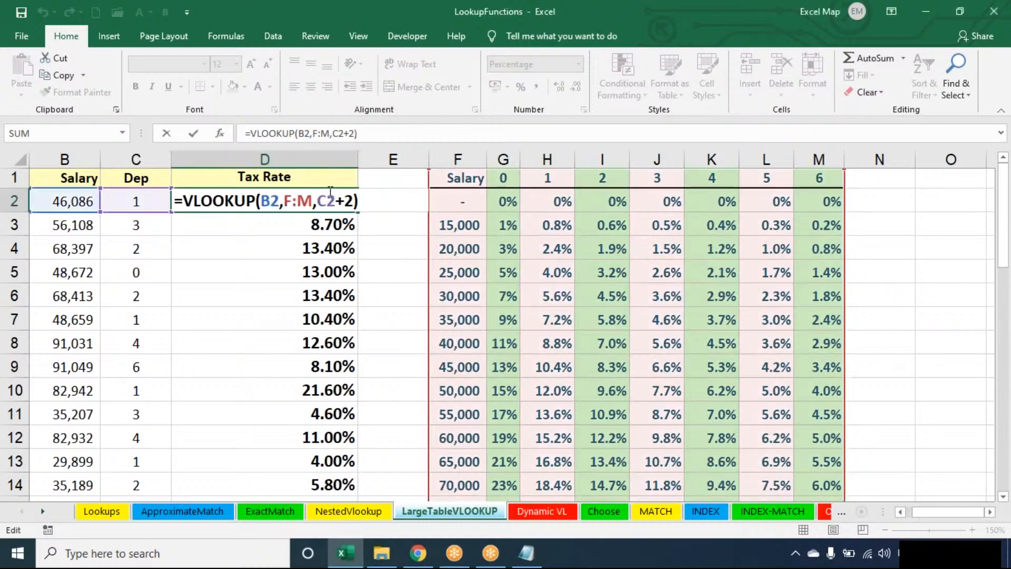
pyautogui.click(327, 201)
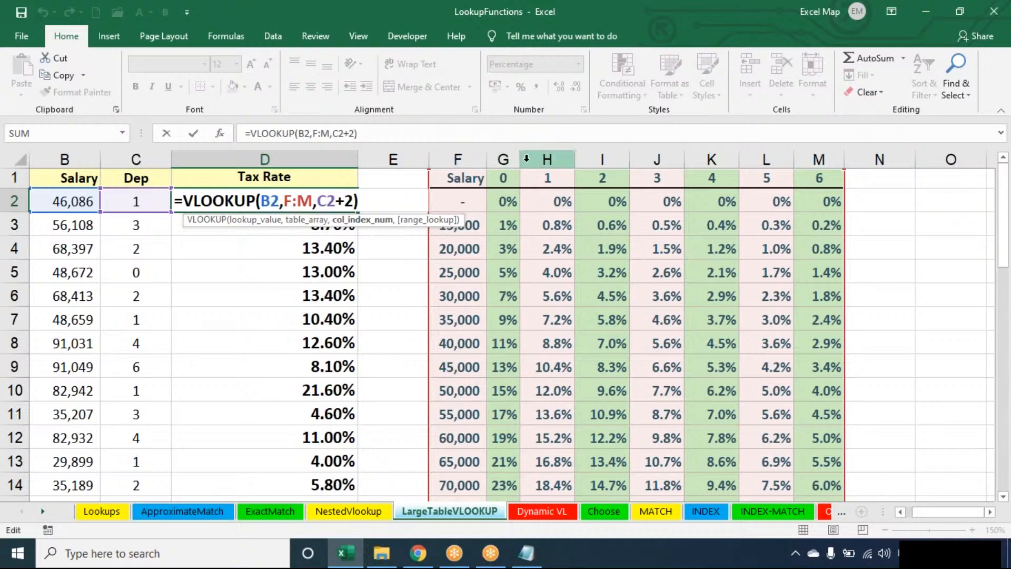
pyautogui.press('Return')
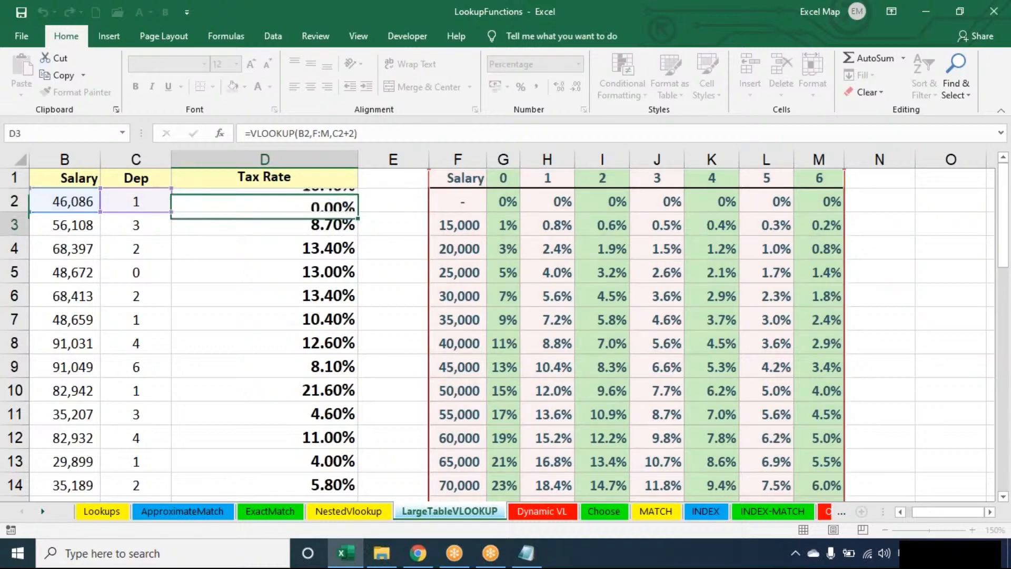